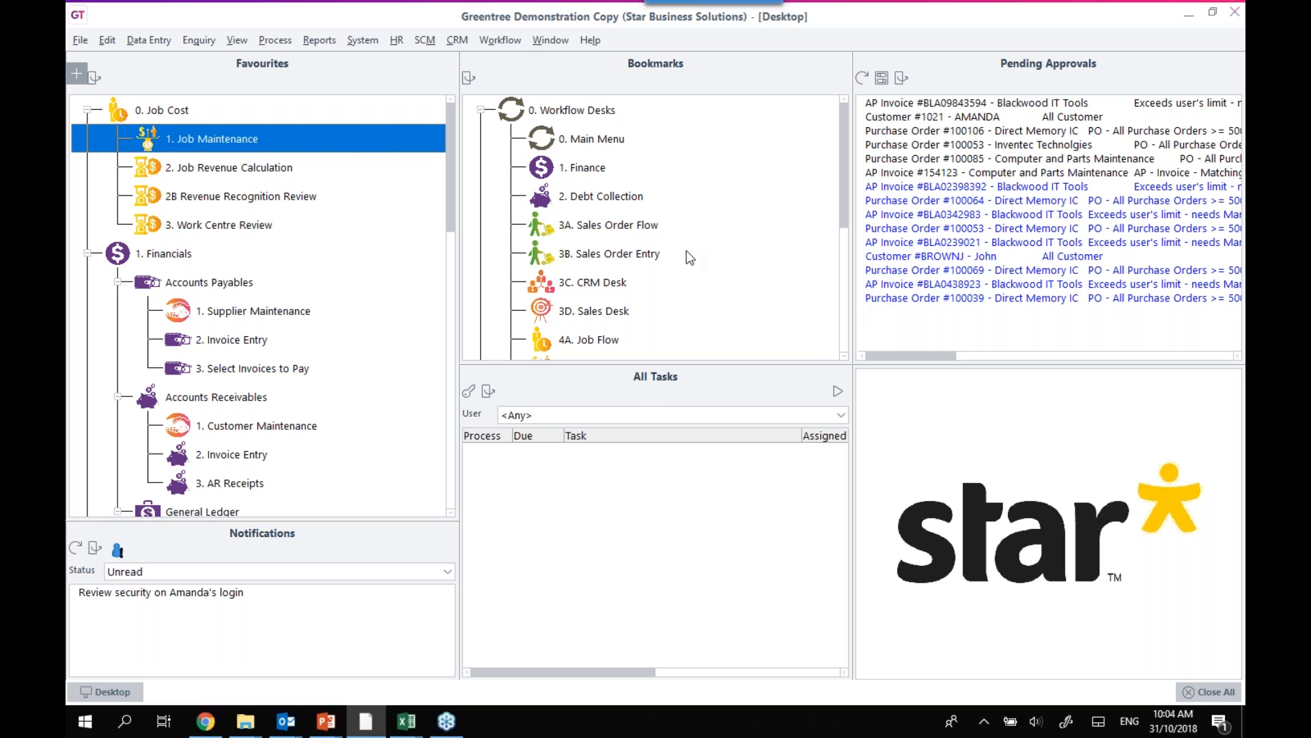
Step: Open job 1000 in Job Maintenance and drill into its Computer System Installation work centre plan
{"action": "double_click", "coordinate": [220, 142]}
{"action": "left_click", "coordinate": [318, 123]}
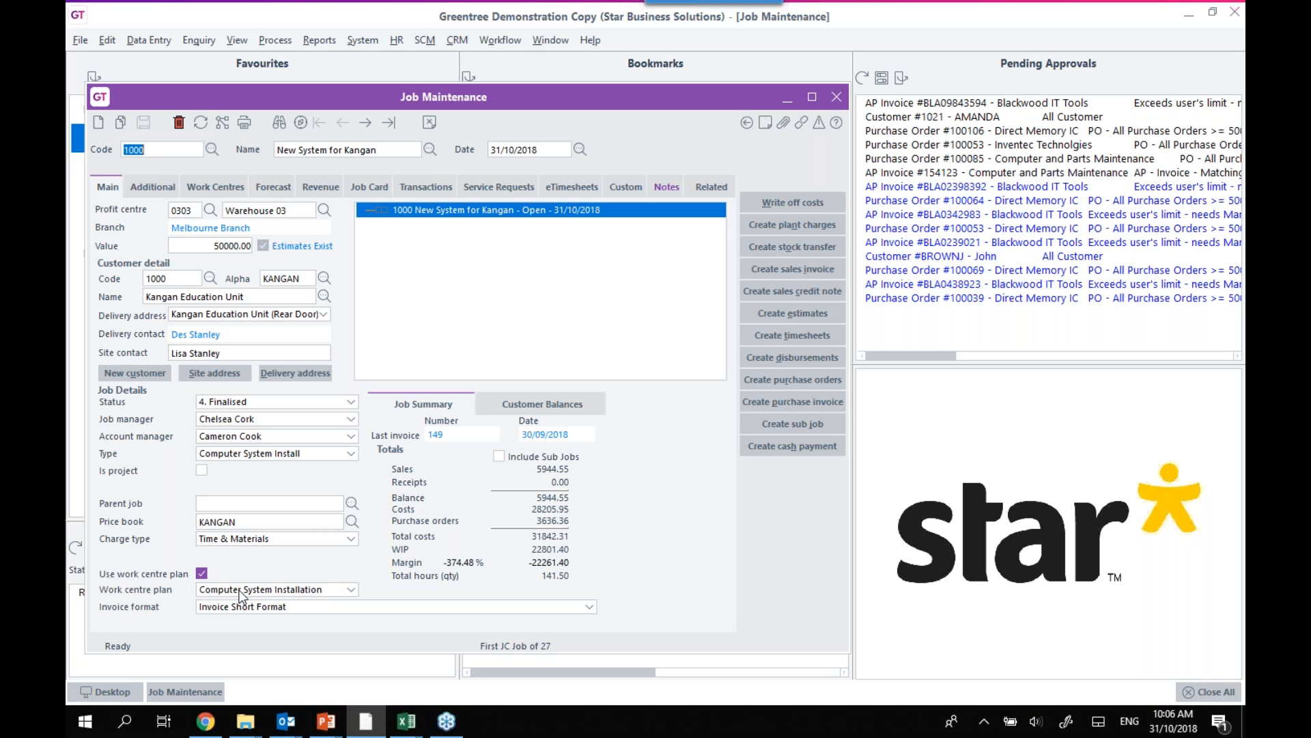
{"action": "left_click", "coordinate": [239, 591]}
{"action": "left_click", "coordinate": [238, 589]}
{"action": "double_click", "coordinate": [238, 589]}
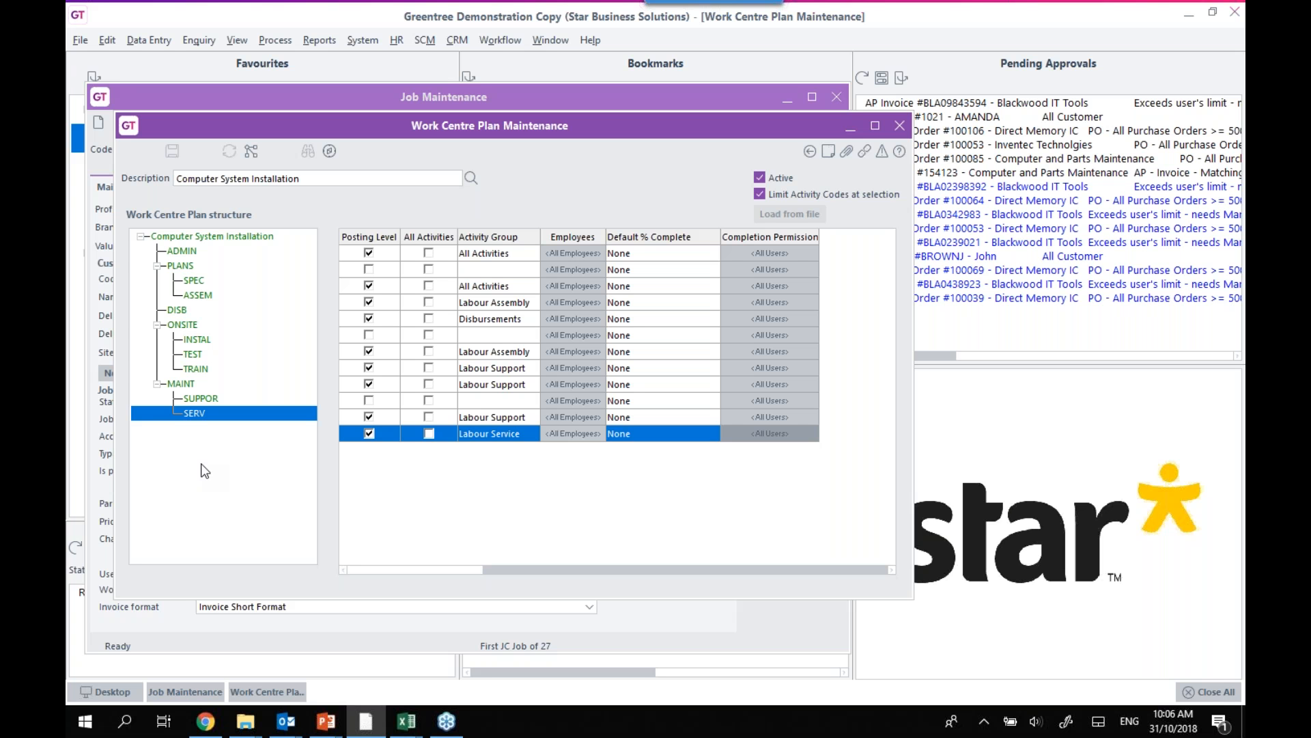
Step: Review the plan's work centres and the Default % Complete options for Assembly, and close the plan without changes
{"action": "left_click", "coordinate": [188, 269]}
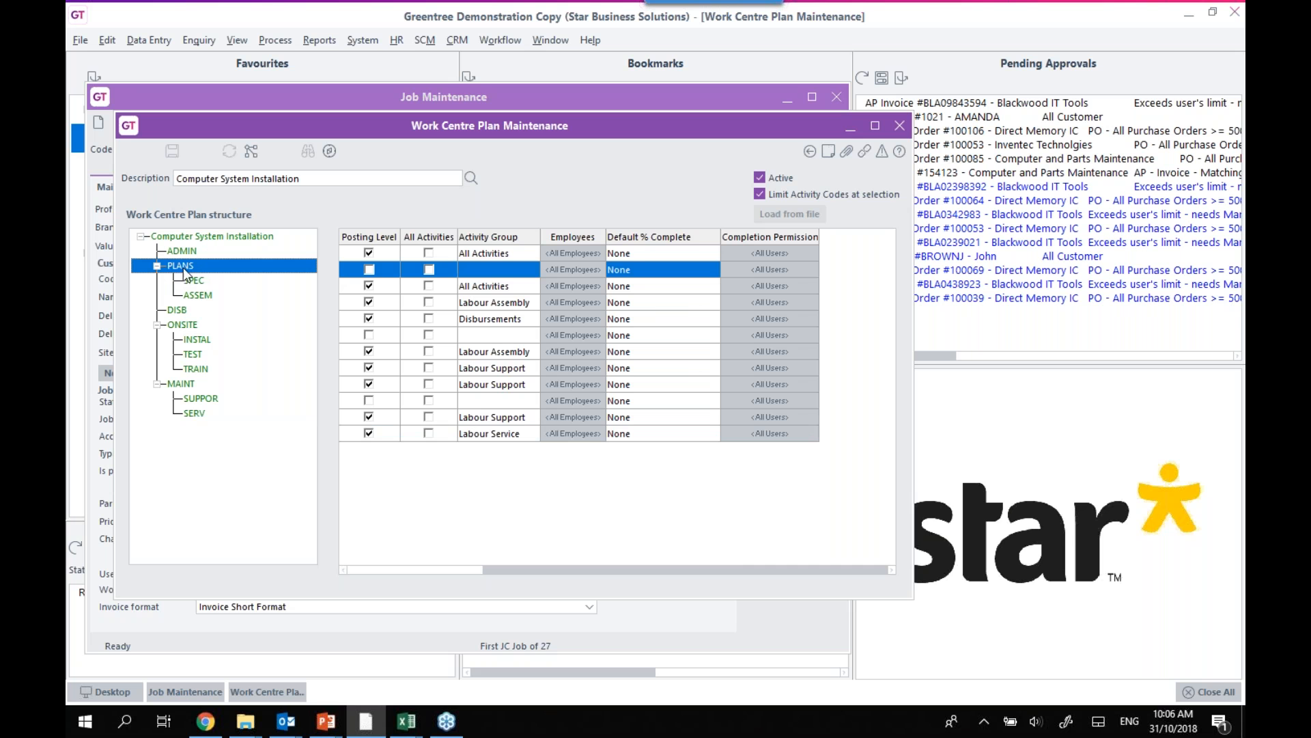
{"action": "left_click", "coordinate": [429, 572]}
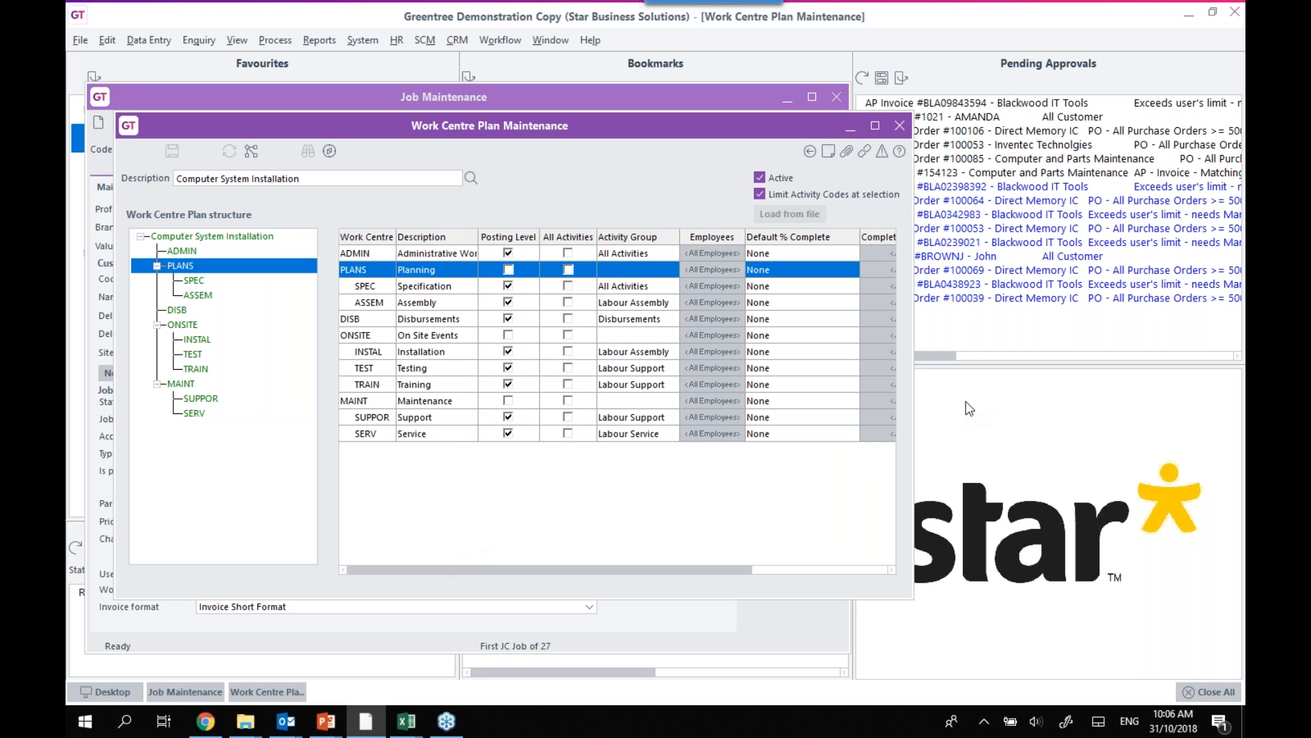
{"action": "left_click_drag", "start_coordinate": [911, 426], "coordinate": [1108, 426]}
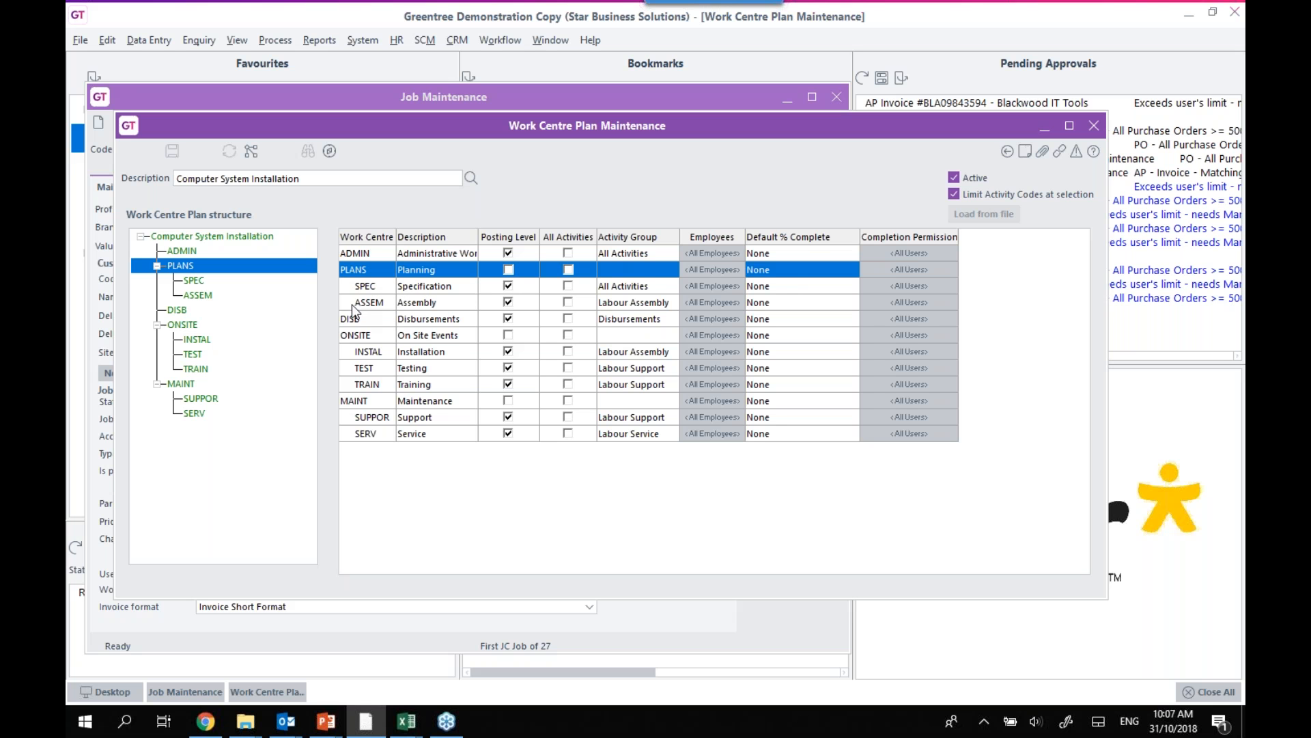
{"action": "left_click", "coordinate": [420, 305]}
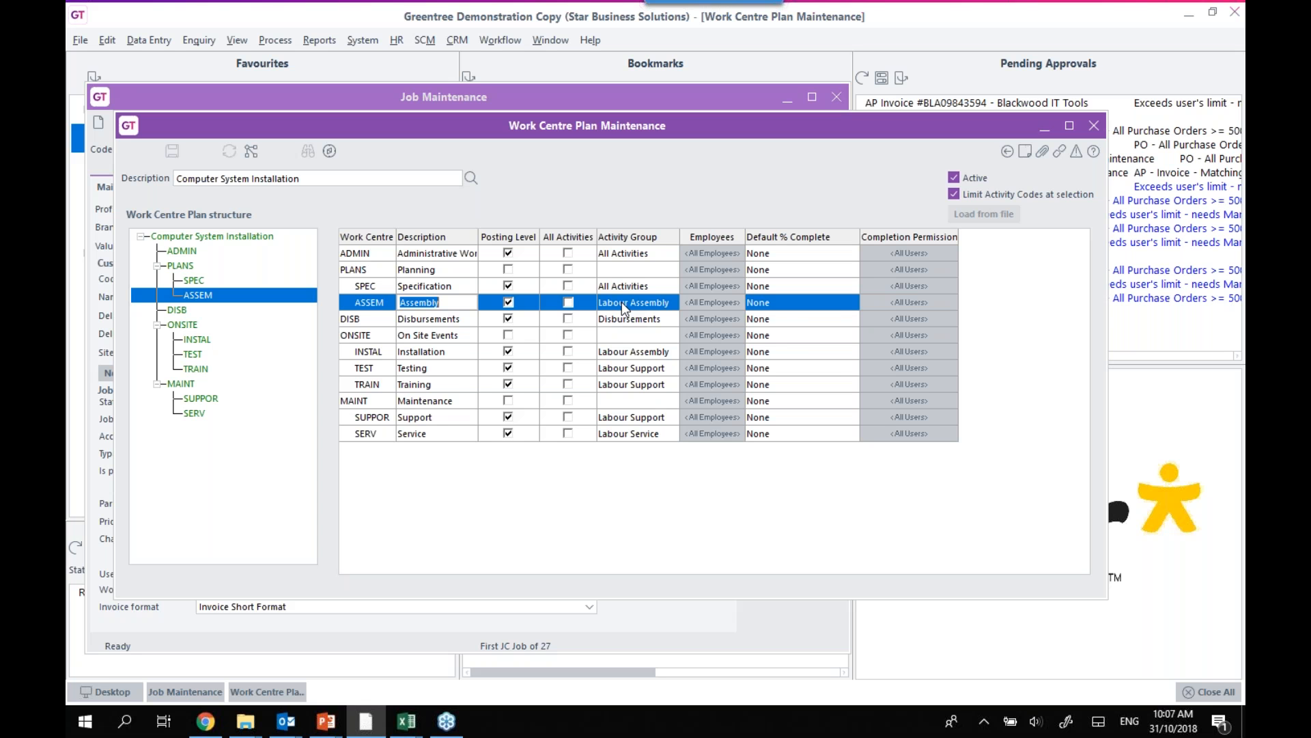
{"action": "left_click", "coordinate": [811, 302]}
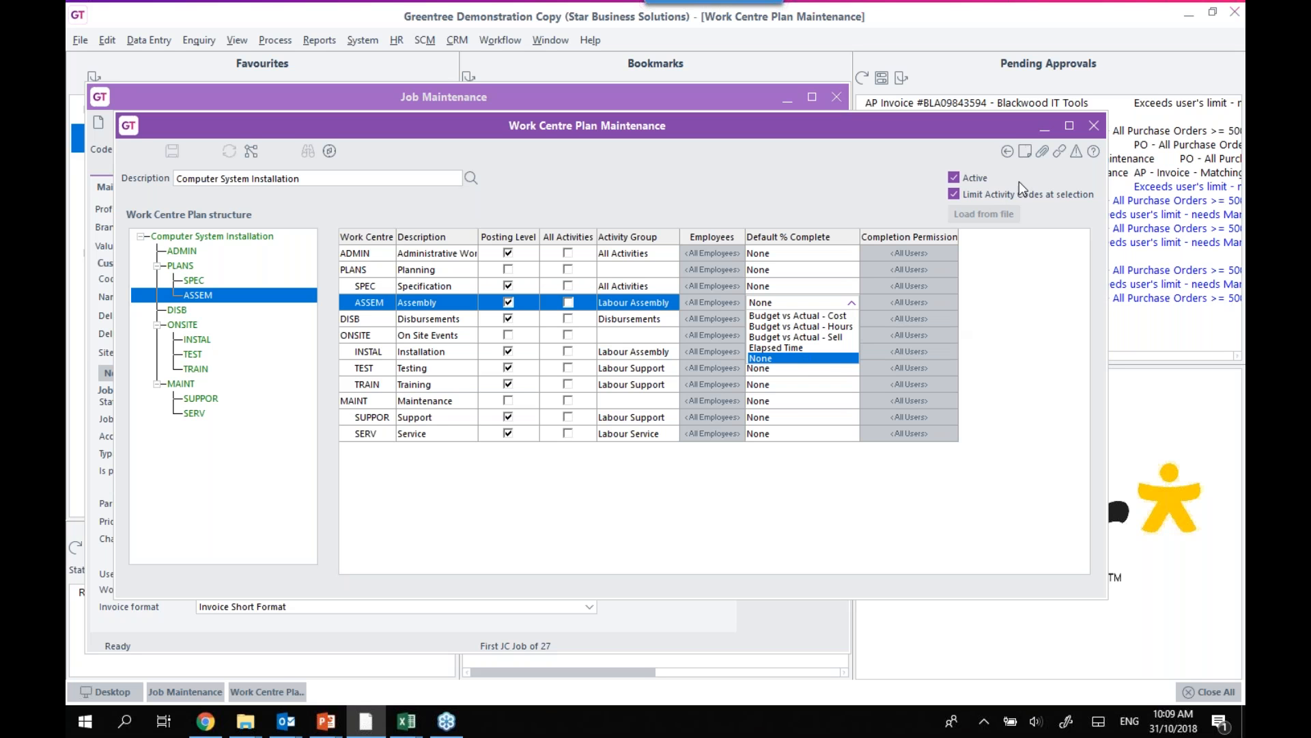
{"action": "left_click", "coordinate": [678, 173]}
{"action": "left_click", "coordinate": [1093, 125]}
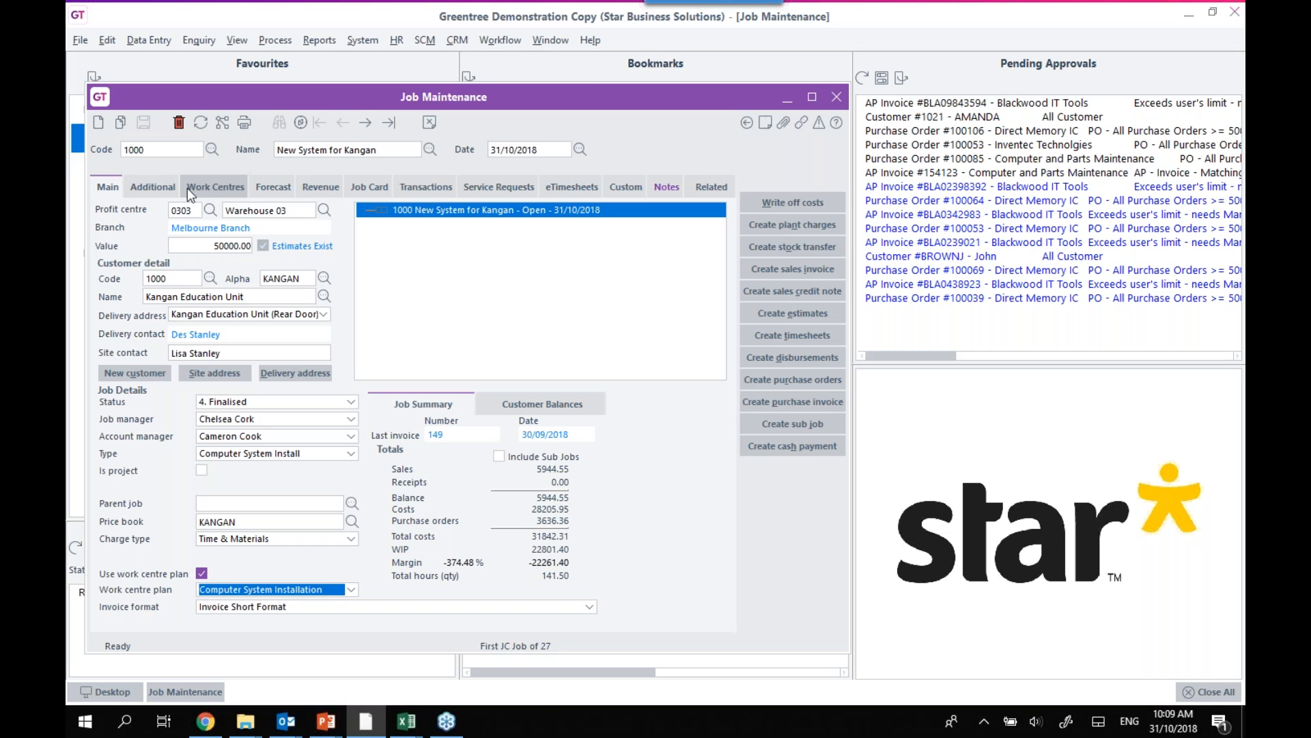
Step: Load job 1000's work centre details for July 2012/2013 to October 2018/2019 and widen the window to show more columns
{"action": "left_click", "coordinate": [232, 188]}
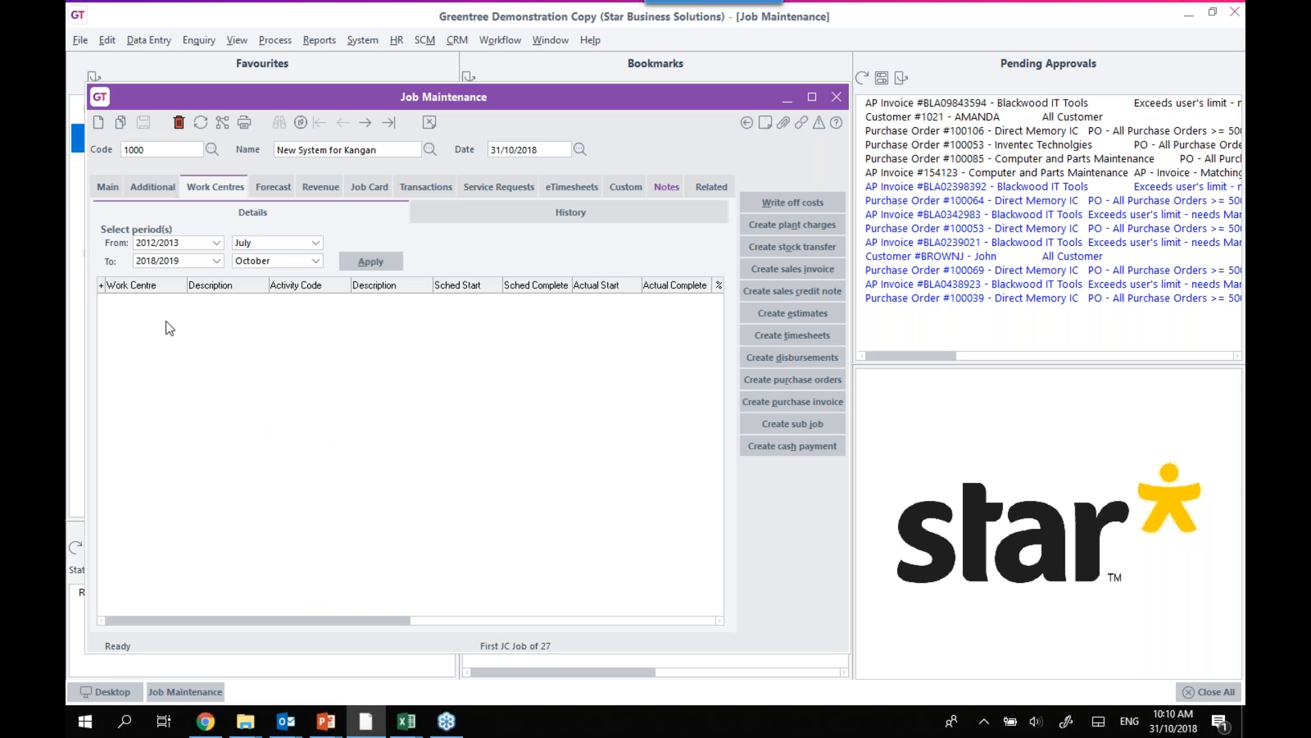
{"action": "left_click", "coordinate": [373, 261]}
{"action": "left_click_drag", "start_coordinate": [848, 487], "coordinate": [1242, 488]}
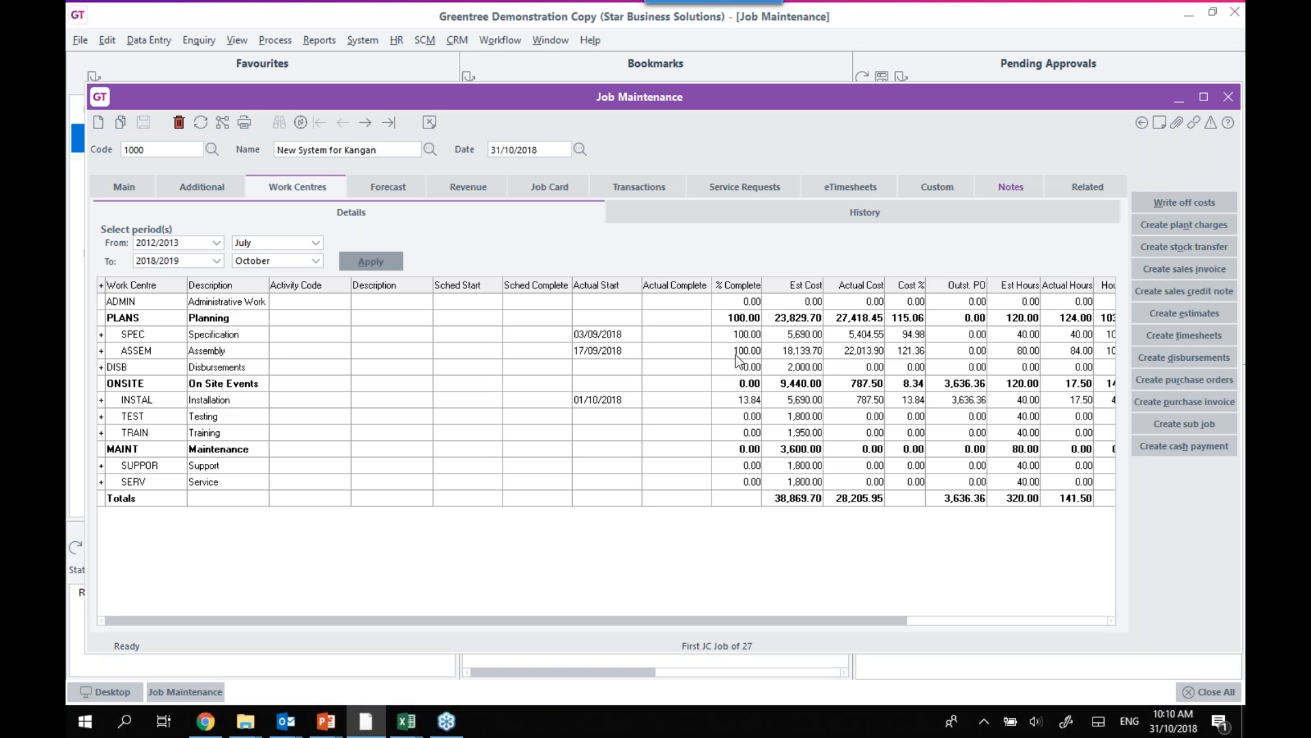
Step: Examine the % Complete of Planning, On Site Events and Installation, and the estimated and actual costs of Specification and Assembly
{"action": "left_click", "coordinate": [748, 318]}
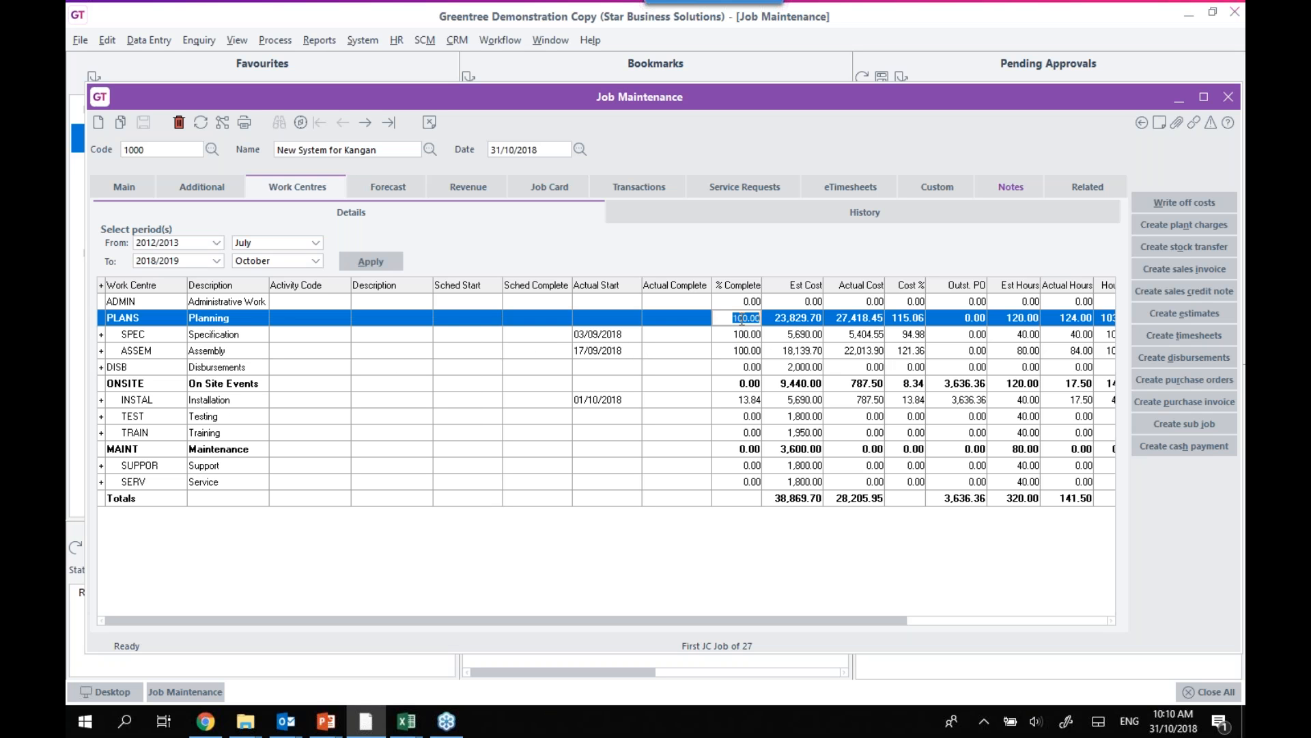
{"action": "left_click", "coordinate": [731, 385]}
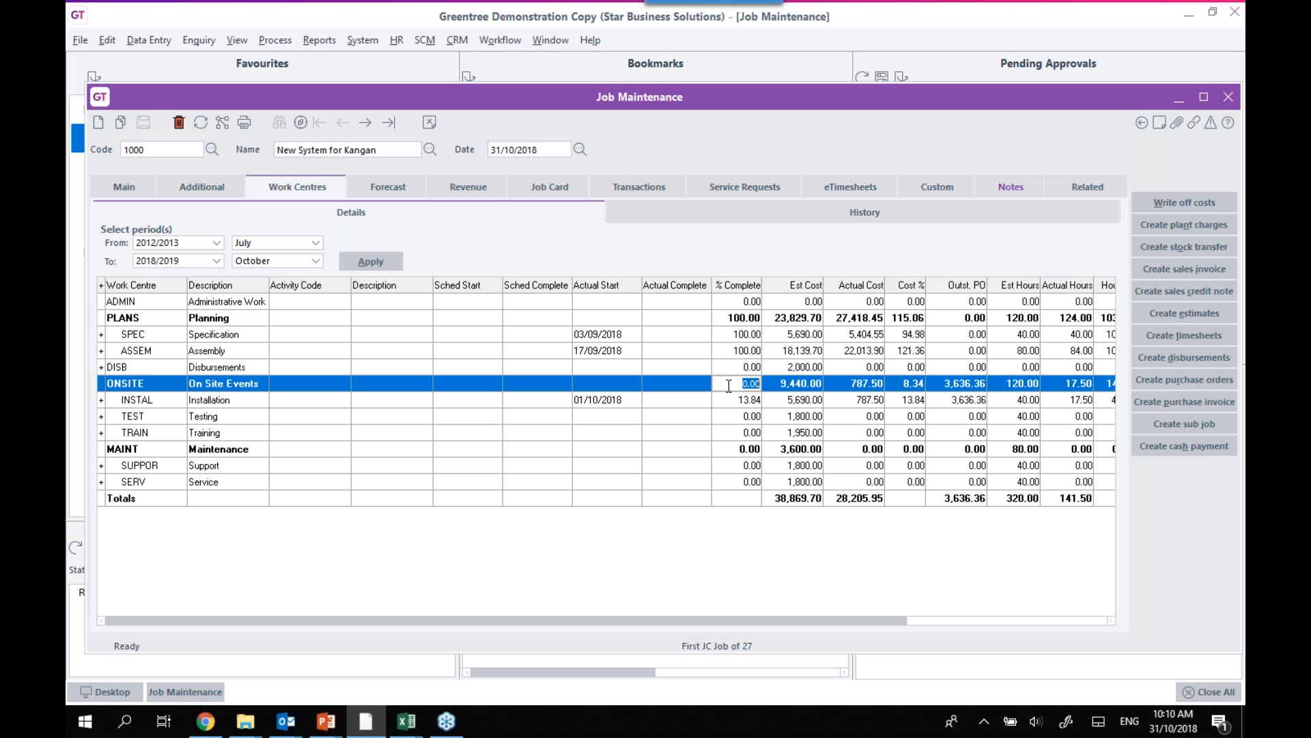
{"action": "left_click", "coordinate": [740, 400]}
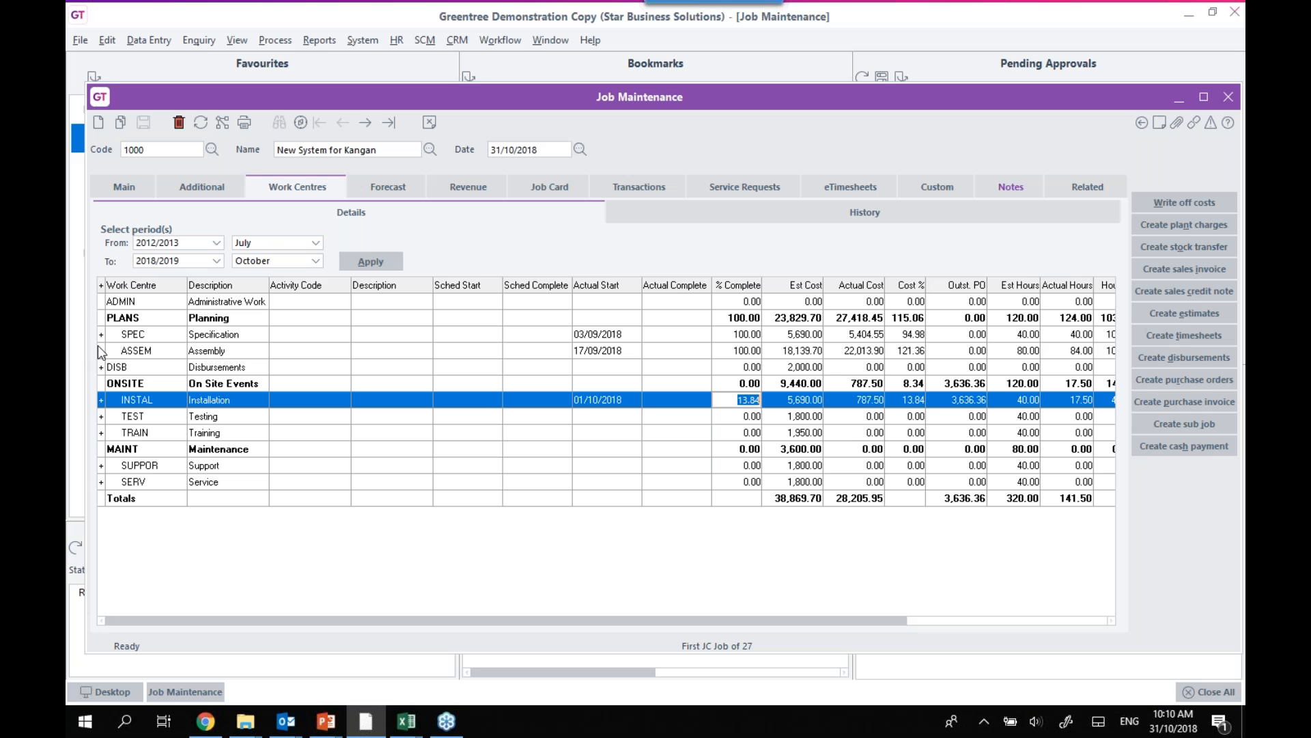
{"action": "left_click", "coordinate": [789, 336]}
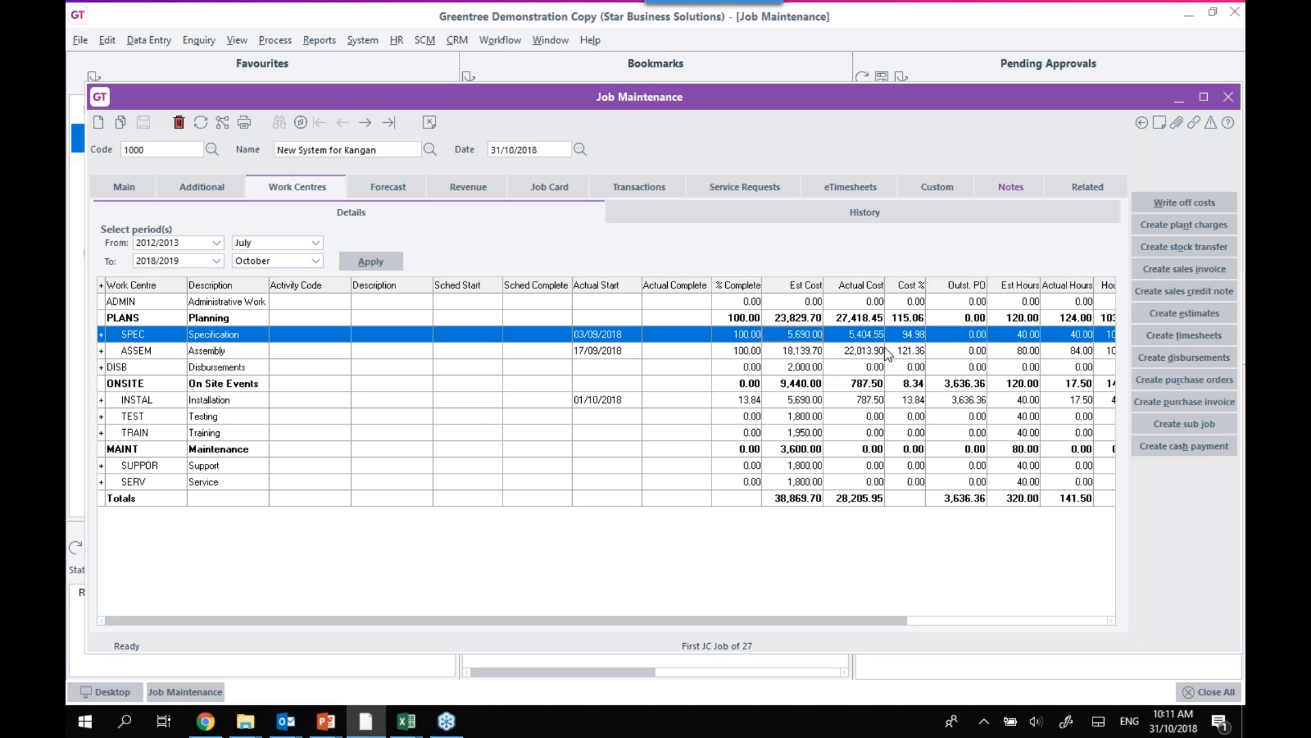
{"action": "left_click", "coordinate": [820, 352]}
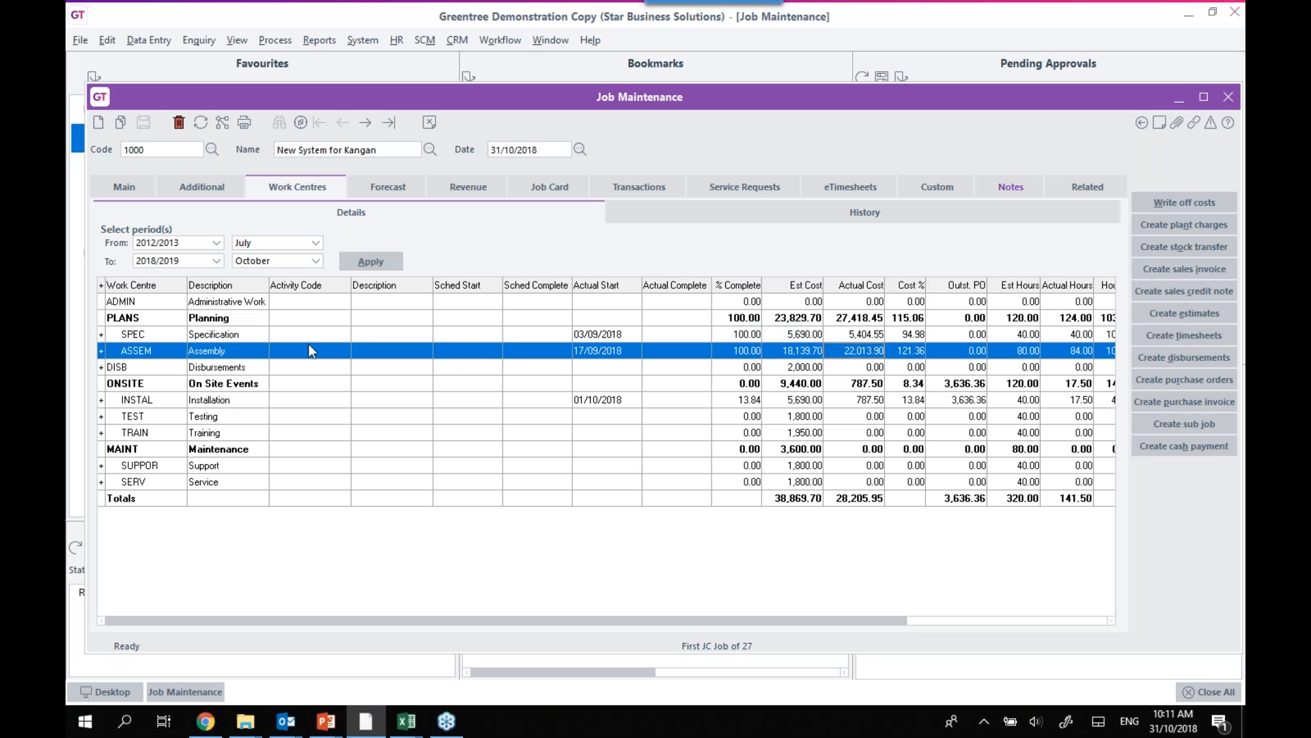
Step: Expand the Assembly work centre, compare the costs of its LABASS and STOCK activities, and collapse it again
{"action": "left_click", "coordinate": [101, 351]}
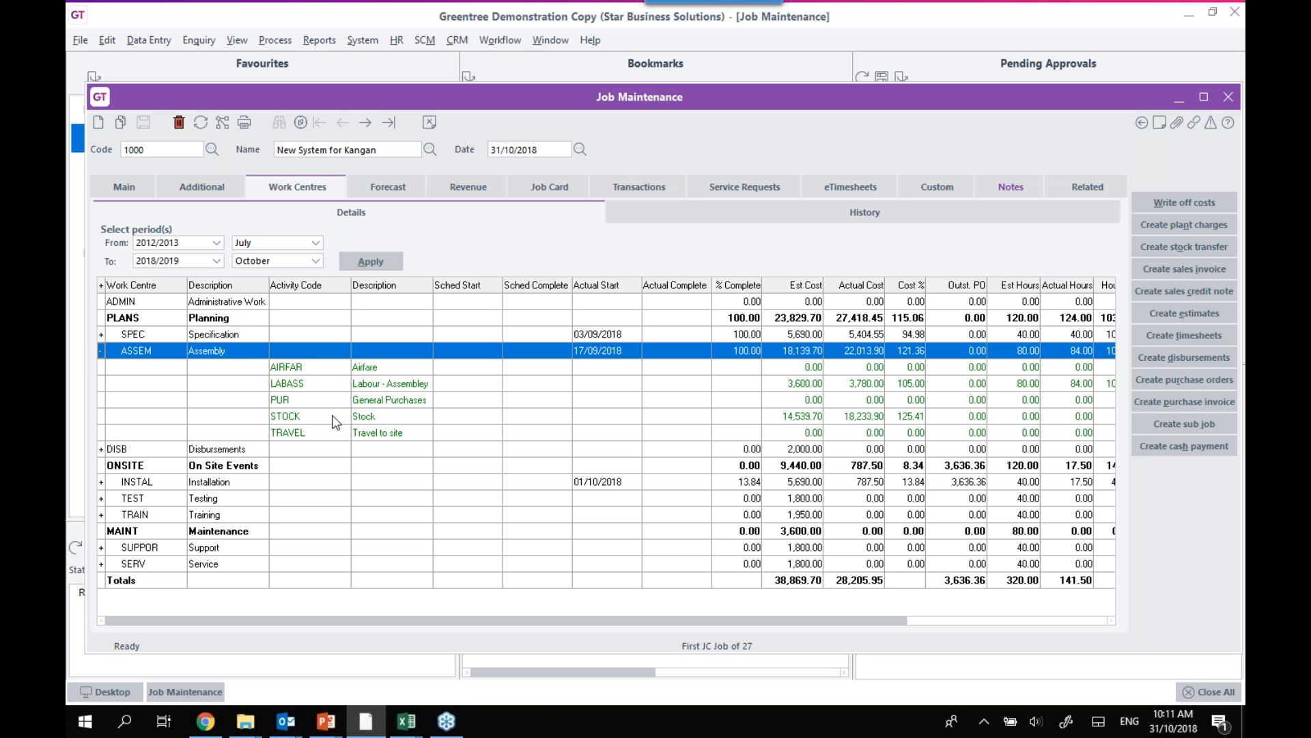
{"action": "left_click", "coordinate": [334, 418]}
{"action": "left_click", "coordinate": [335, 384]}
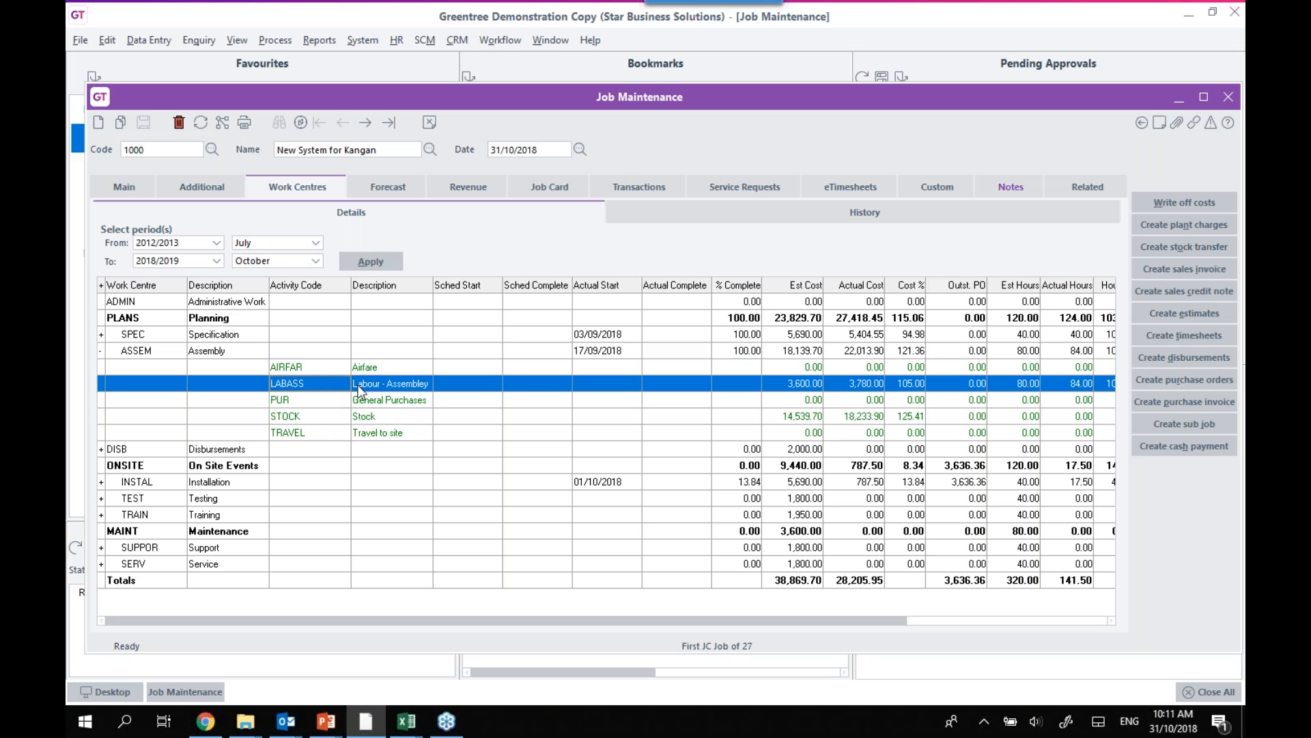
{"action": "left_click", "coordinate": [666, 422]}
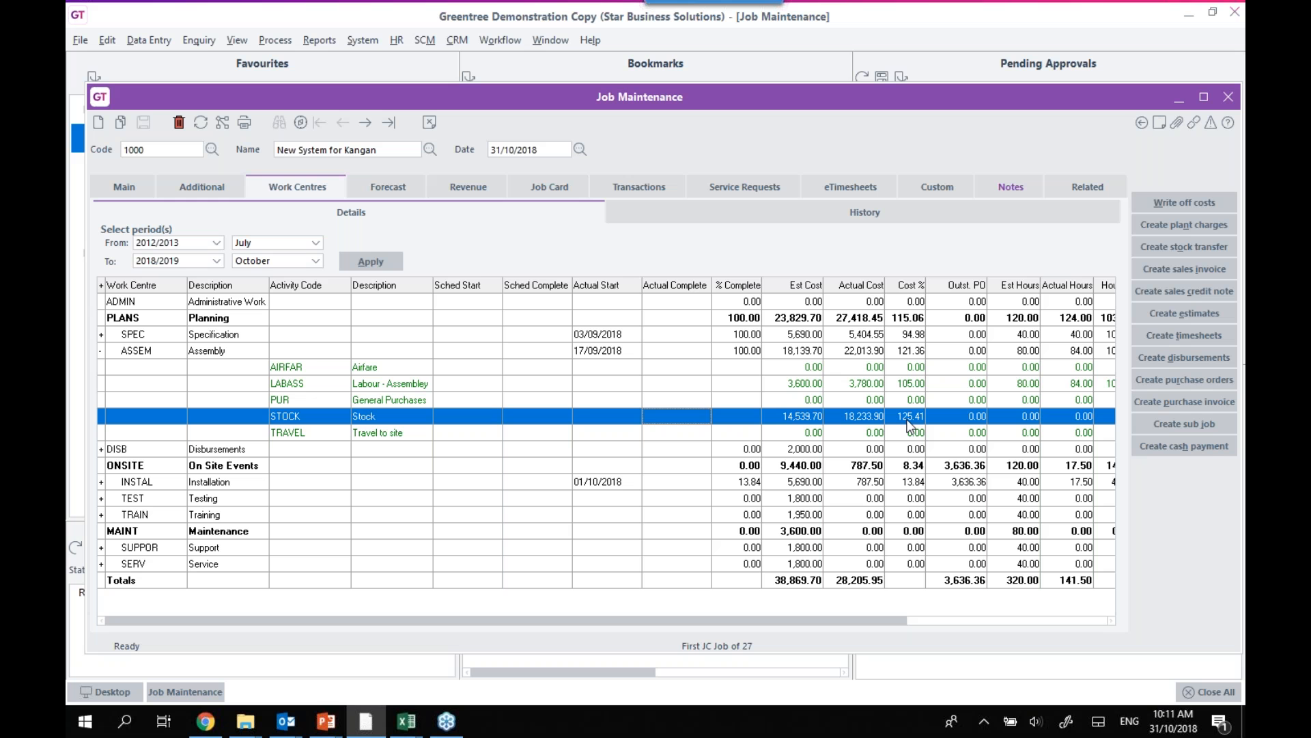
{"action": "left_click", "coordinate": [101, 351]}
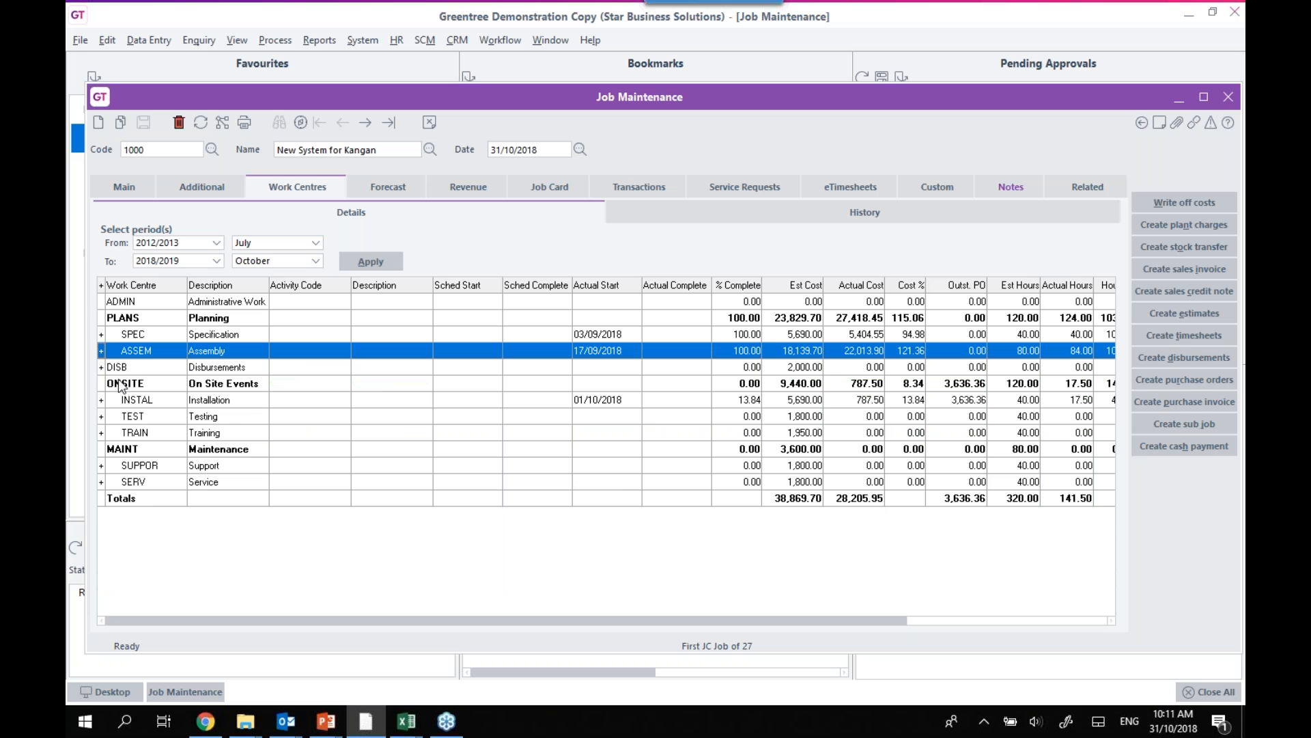
Step: Check the % Complete figures for Assembly and Installation and the % Complete Method used by each work centre
{"action": "left_click", "coordinate": [744, 350]}
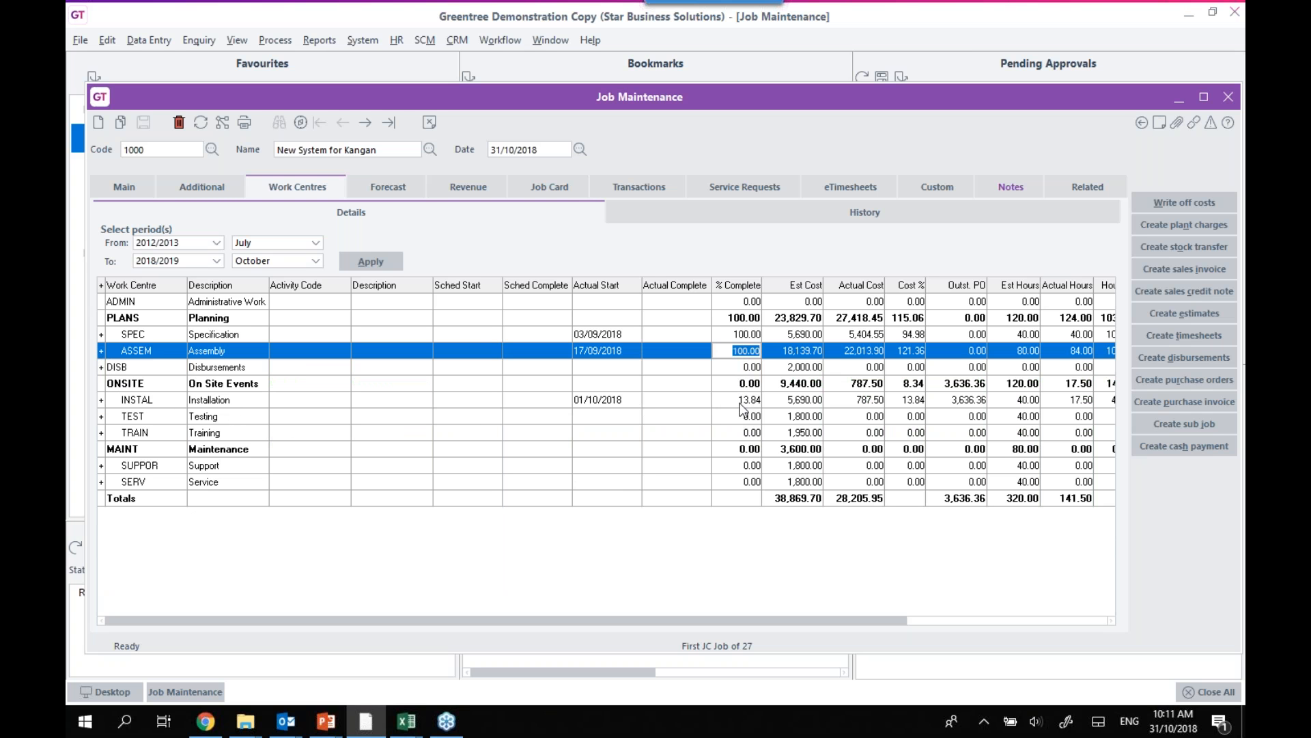
{"action": "left_click", "coordinate": [747, 400]}
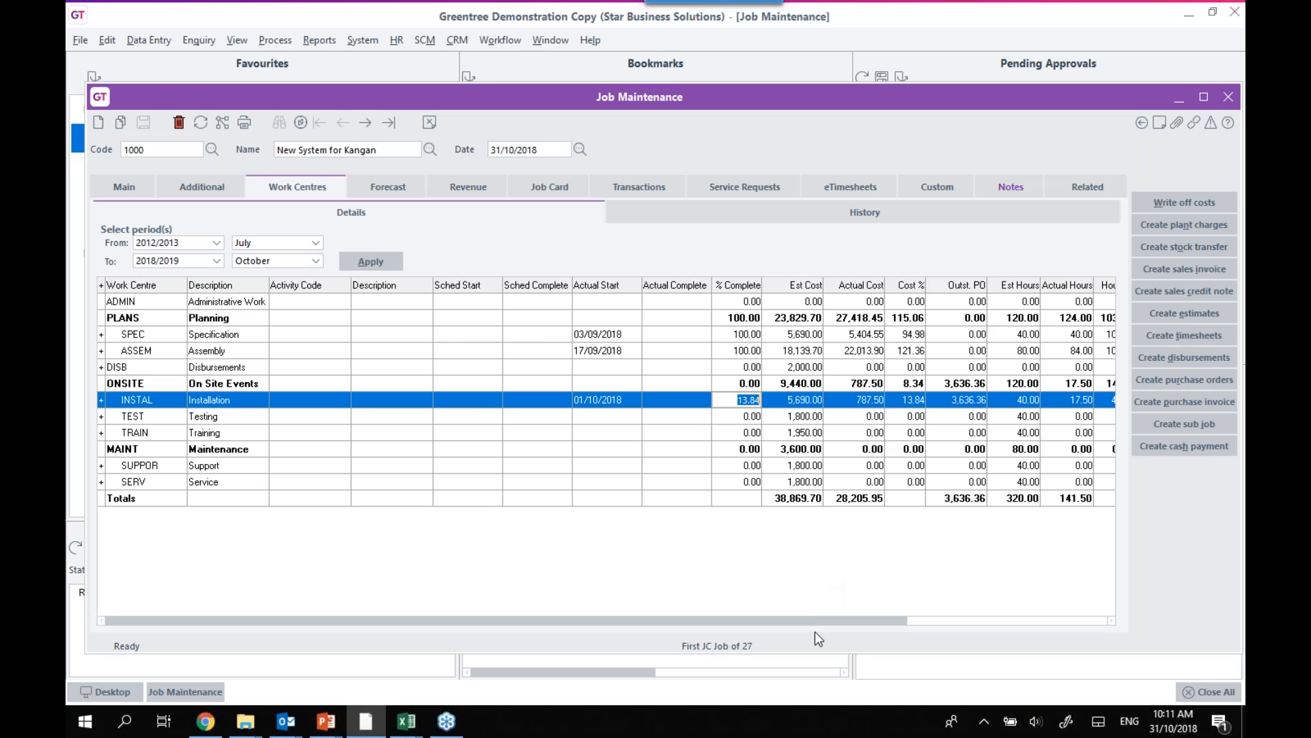
{"action": "left_click_drag", "start_coordinate": [818, 623], "coordinate": [1034, 629]}
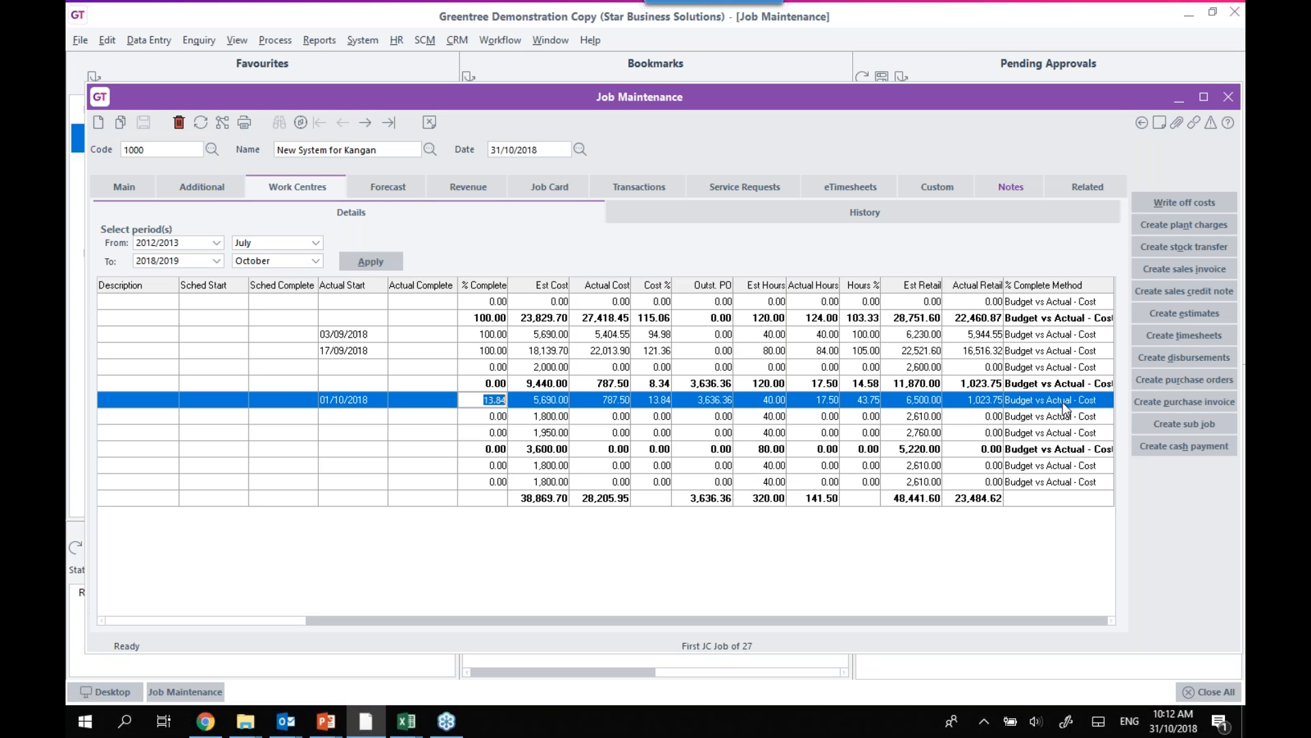
{"action": "left_click", "coordinate": [224, 622]}
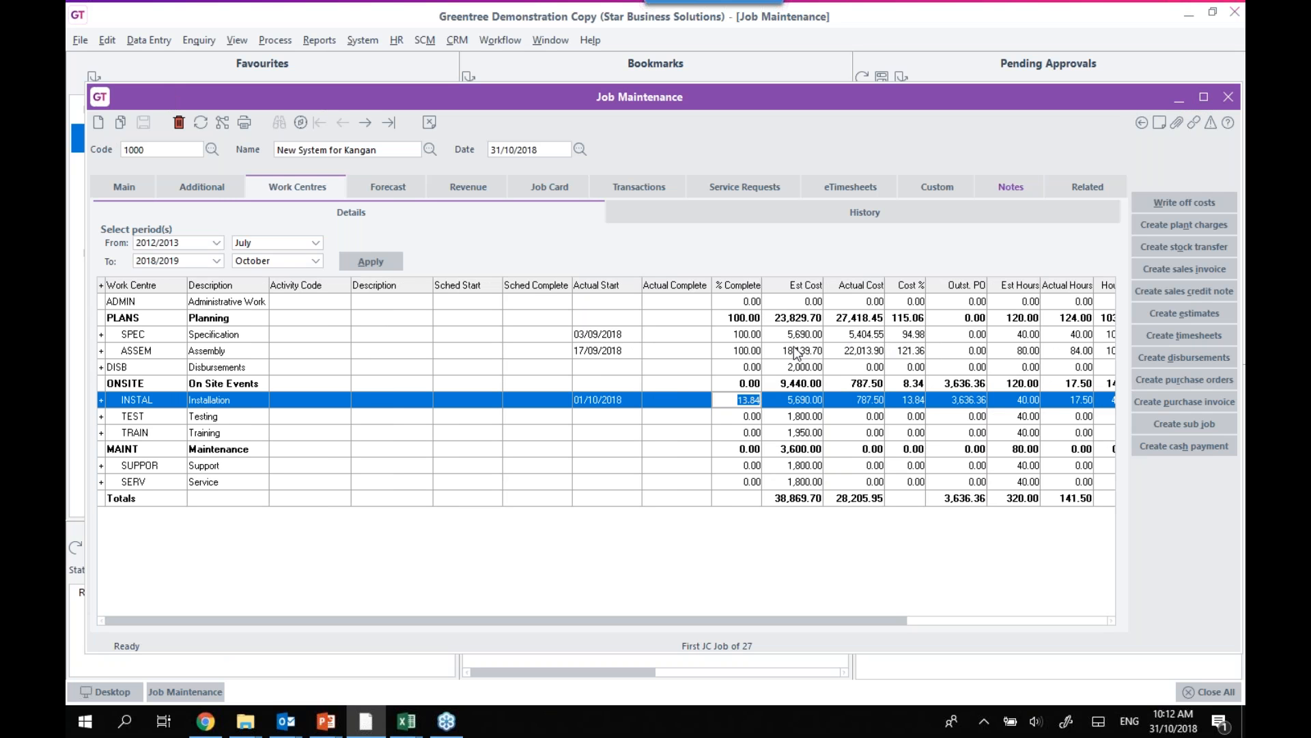
Step: Minimize Job Maintenance, open the Work Centre Review maximized, and search for the work centres of job code 1000
{"action": "left_click", "coordinate": [1182, 100]}
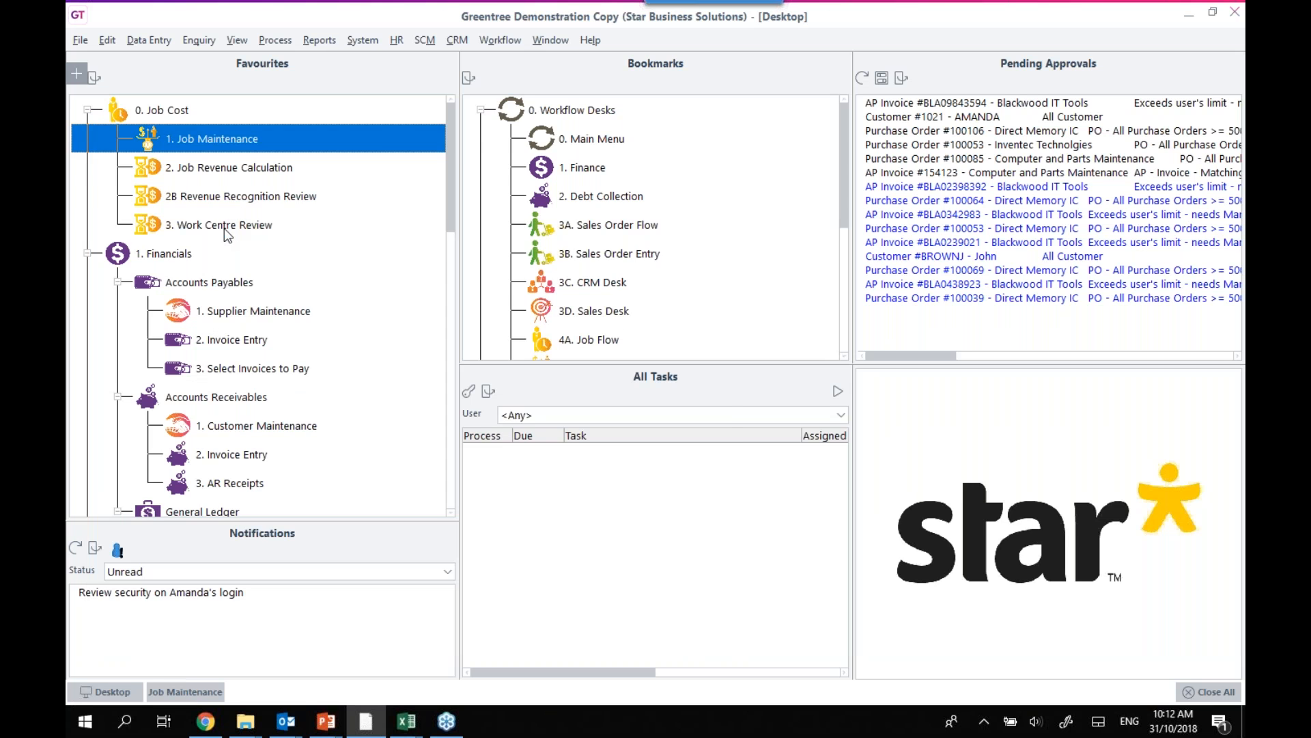
{"action": "double_click", "coordinate": [224, 228]}
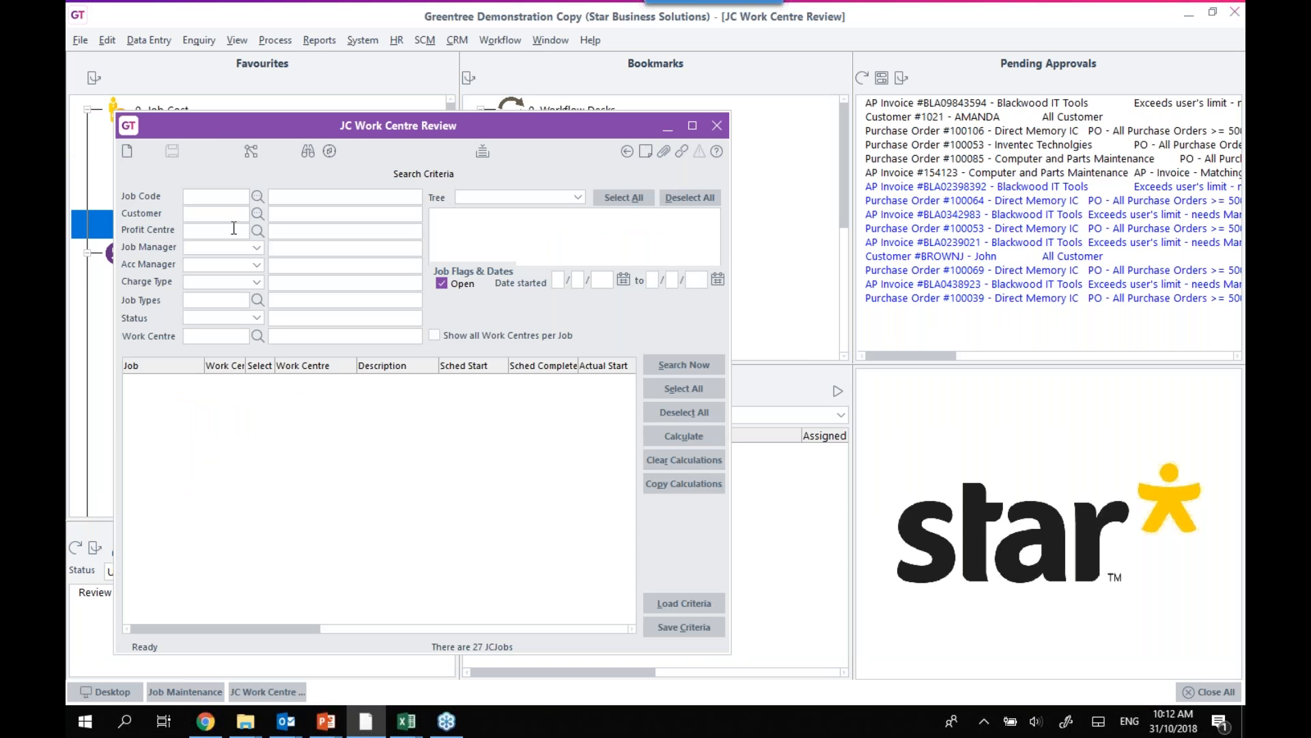
{"action": "left_click", "coordinate": [258, 196]}
{"action": "left_click", "coordinate": [201, 216]}
{"action": "left_click", "coordinate": [693, 126]}
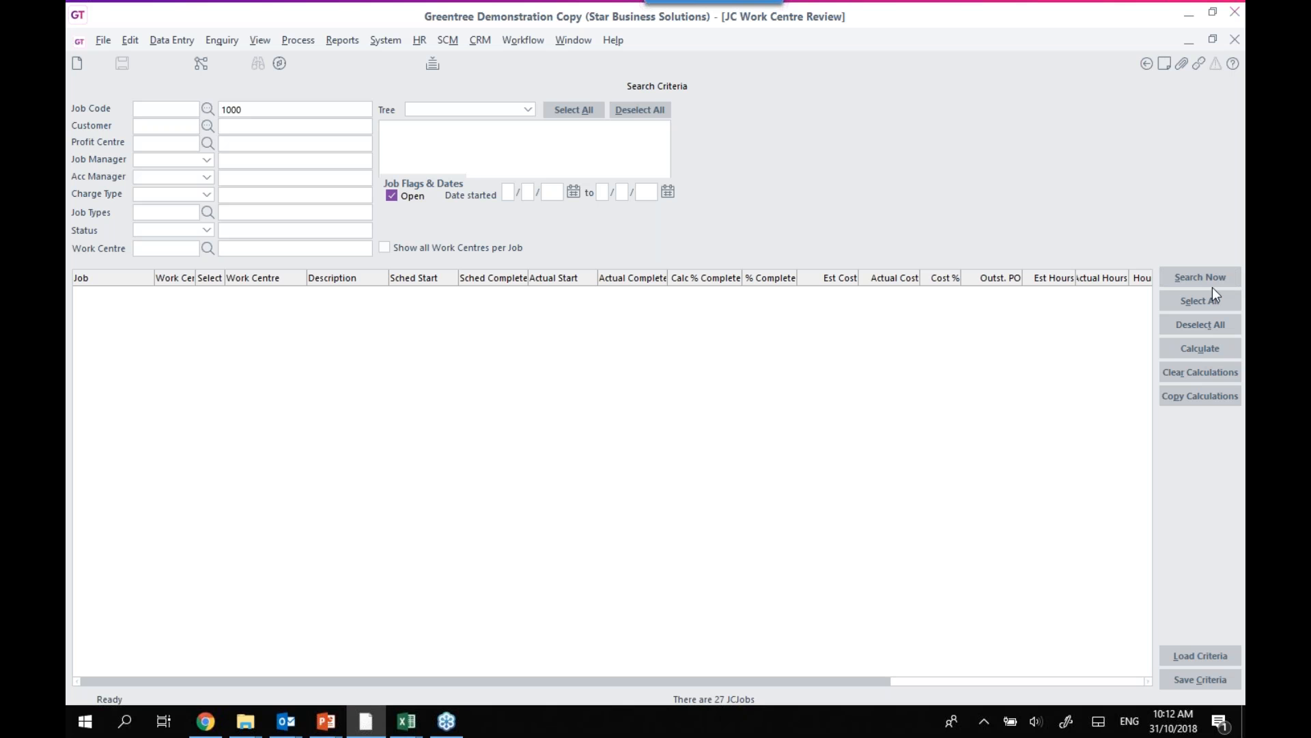
{"action": "left_click", "coordinate": [1211, 277]}
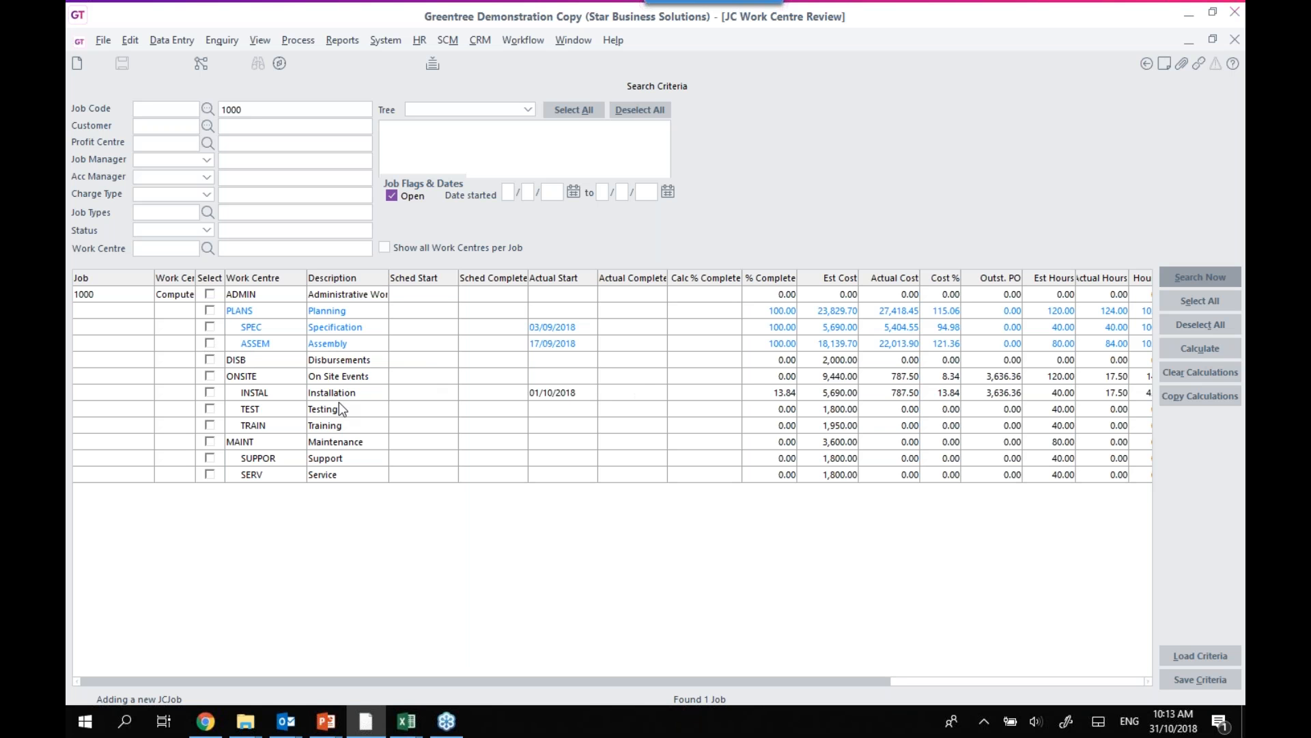
Step: Calculate the percent complete for only the Installation work centre, check its % Complete value, and close the review
{"action": "left_click", "coordinate": [1177, 298]}
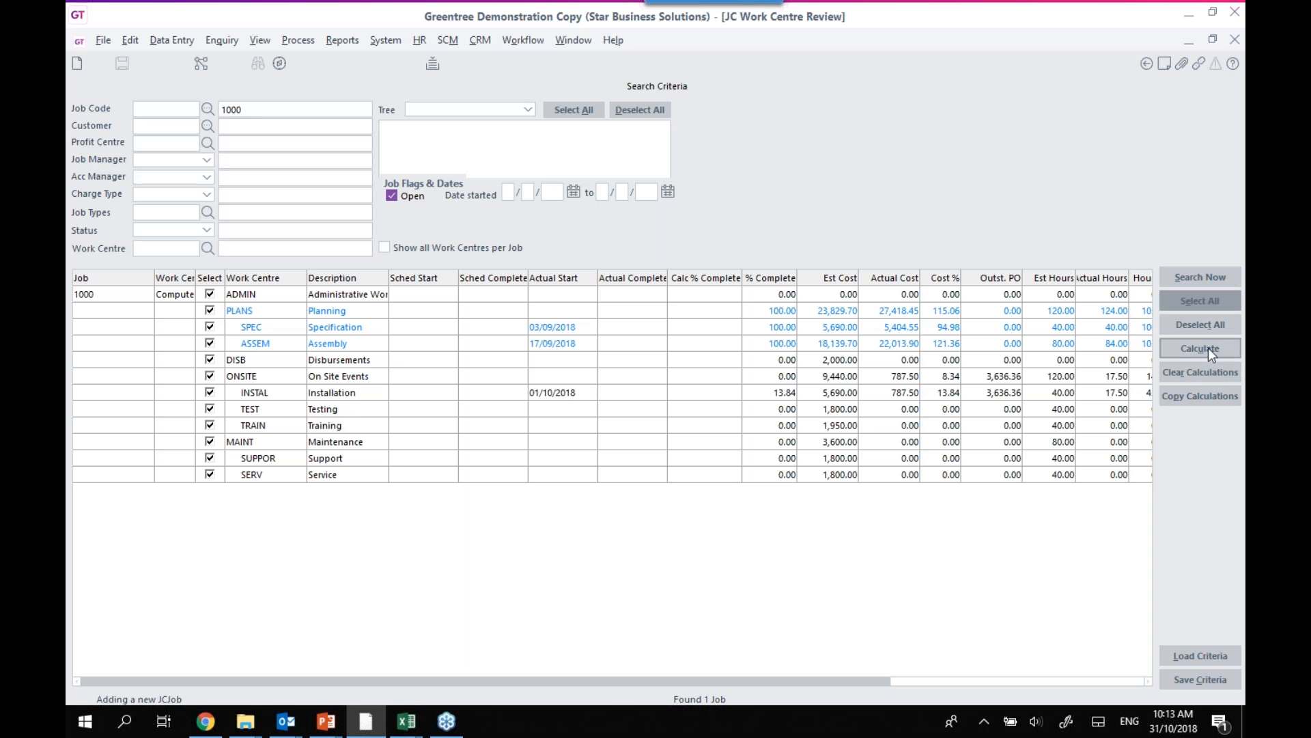
{"action": "left_click", "coordinate": [1198, 325]}
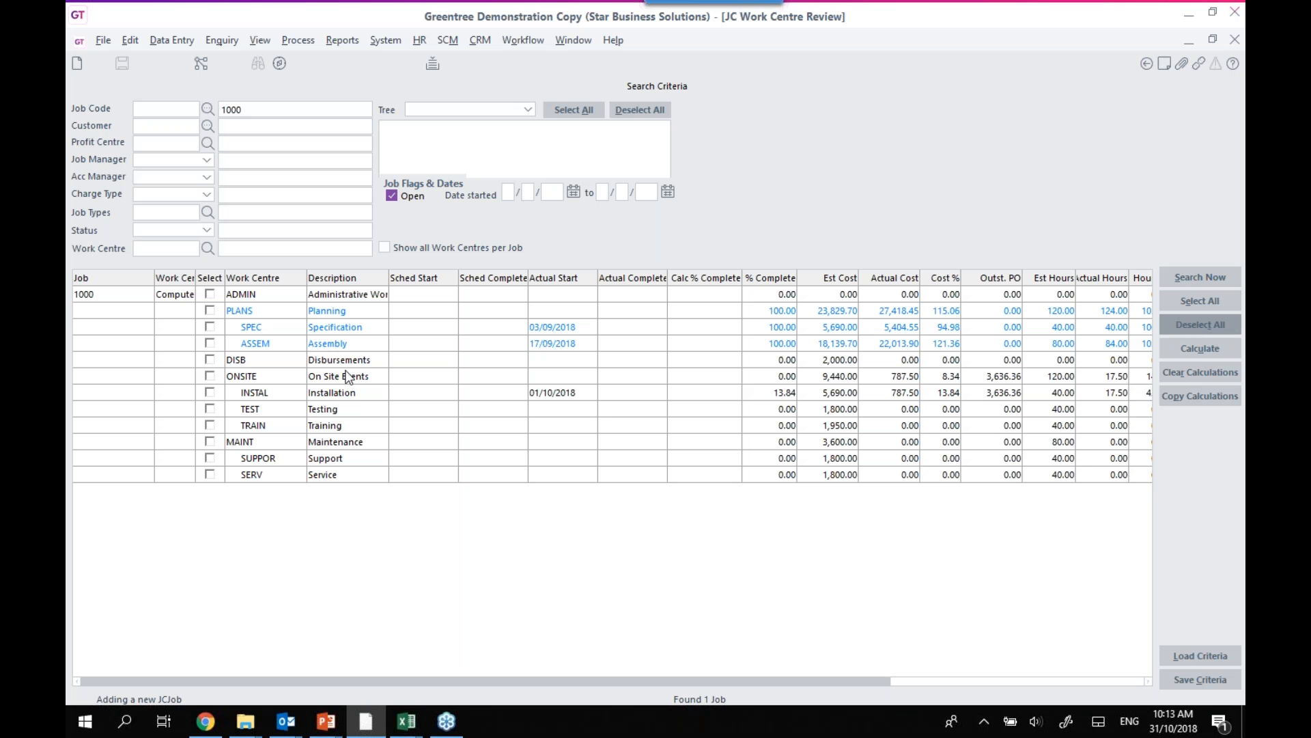
{"action": "left_click", "coordinate": [211, 393]}
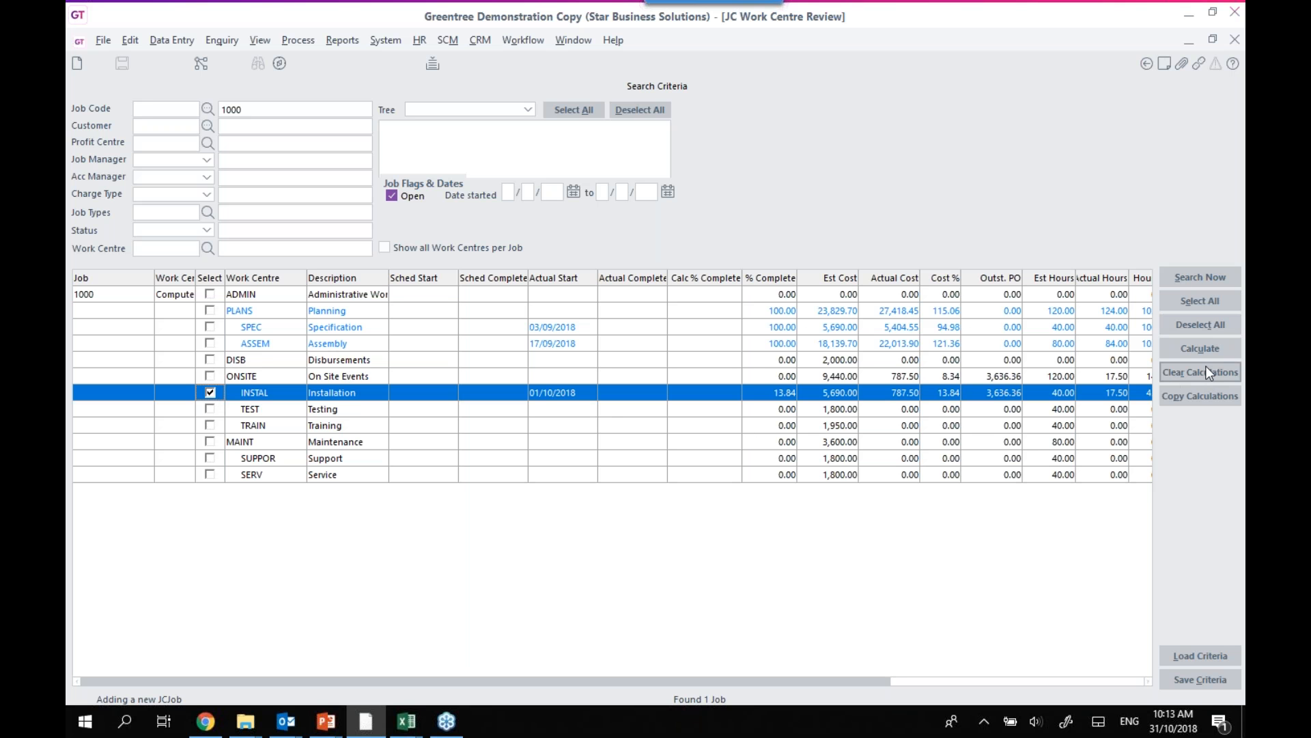
{"action": "left_click", "coordinate": [1204, 347]}
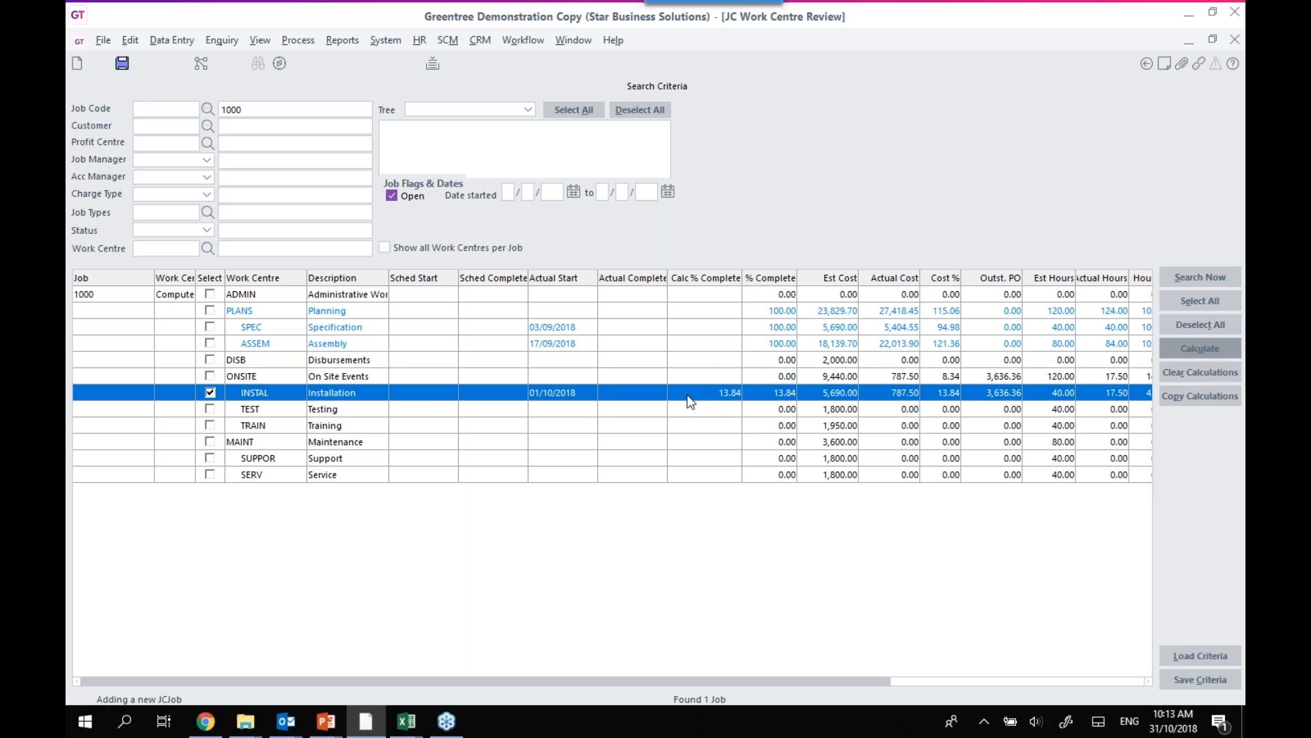
{"action": "left_click", "coordinate": [783, 396]}
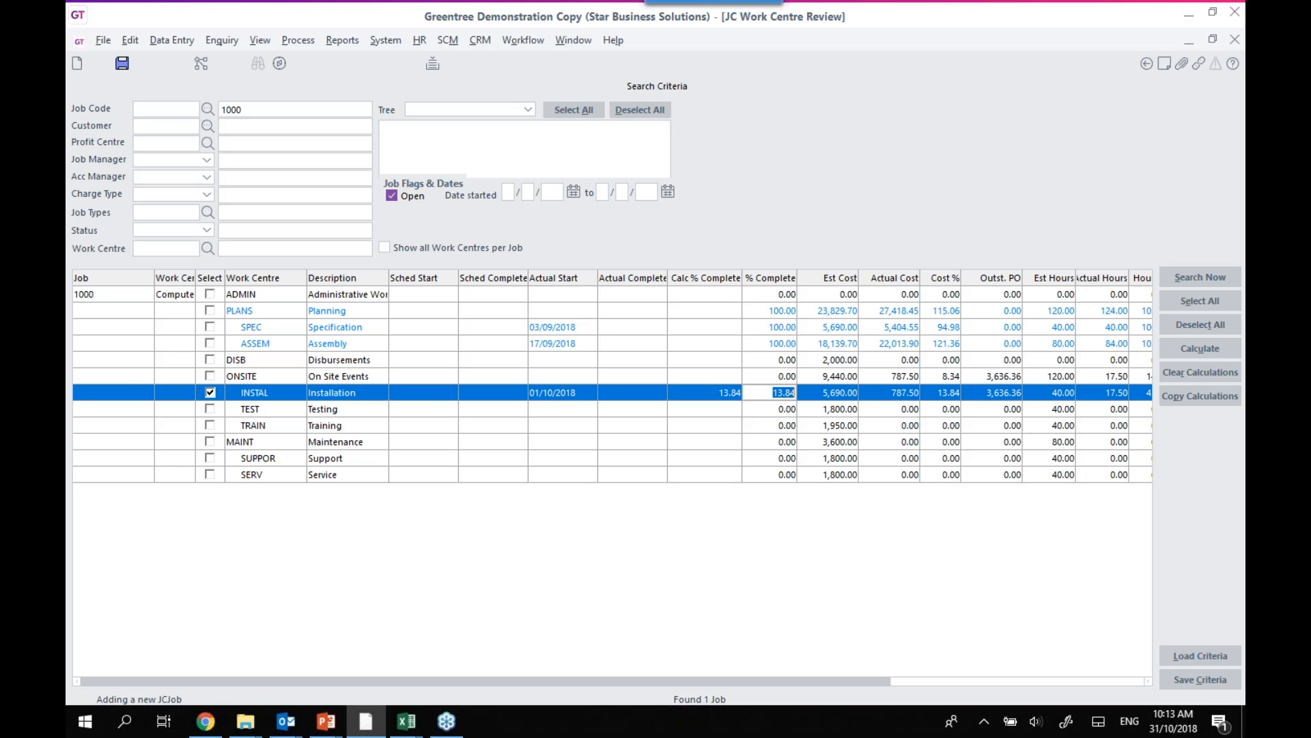
{"action": "left_click", "coordinate": [1216, 41]}
{"action": "left_click", "coordinate": [638, 379]}
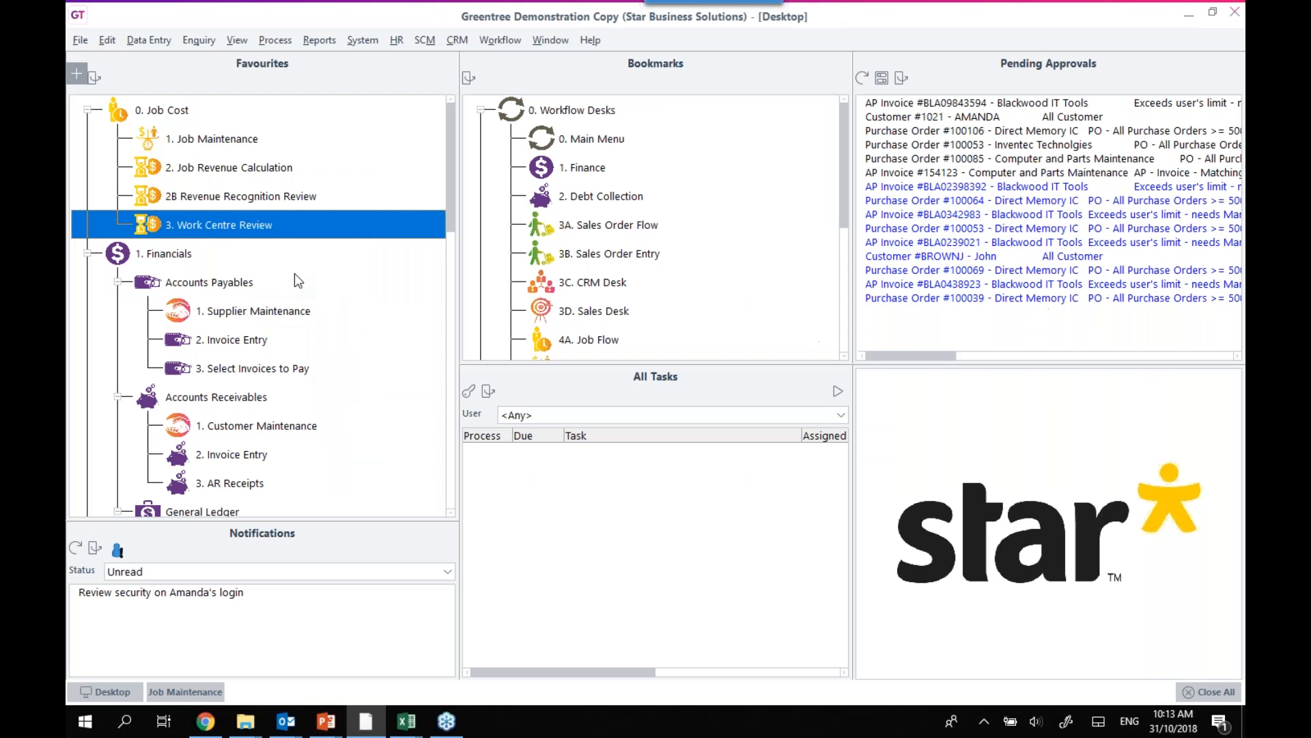
Step: Return to job 1000's work centre details and examine the retail figures and % Complete Method column
{"action": "left_click", "coordinate": [172, 688]}
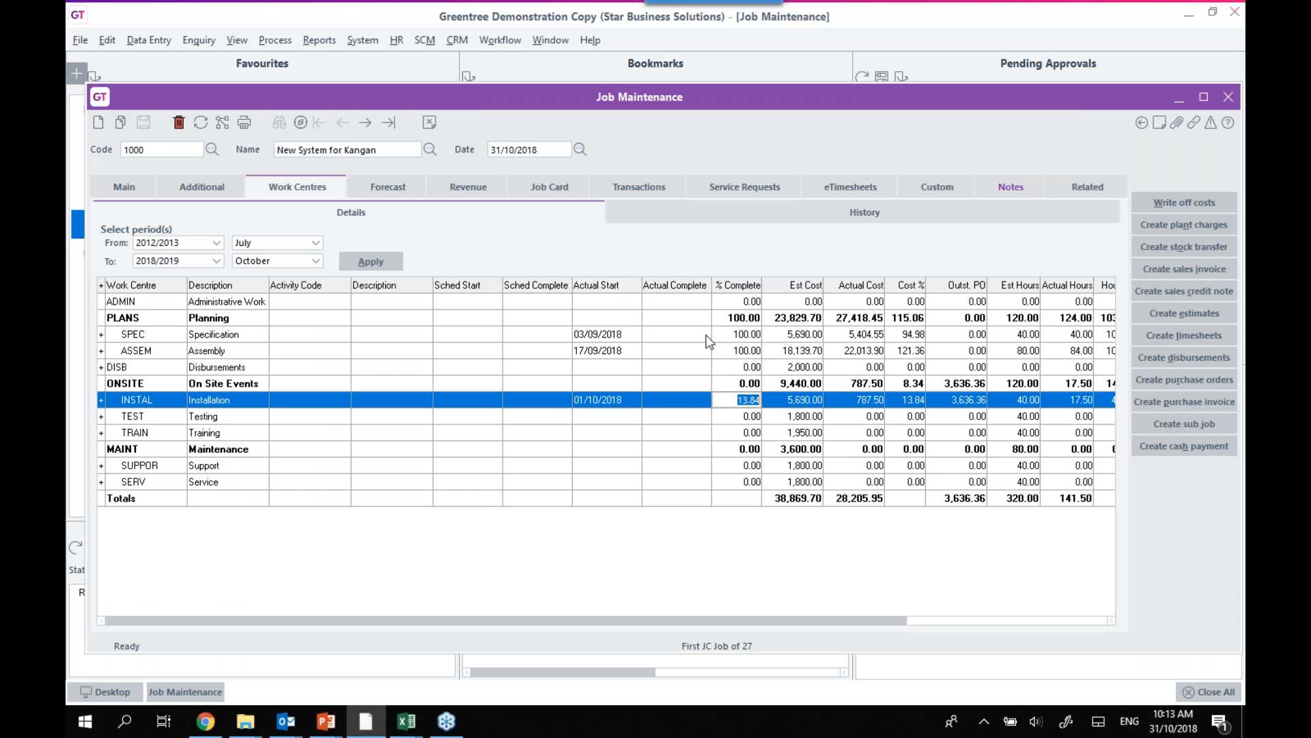
{"action": "left_click_drag", "start_coordinate": [913, 621], "coordinate": [1081, 620]}
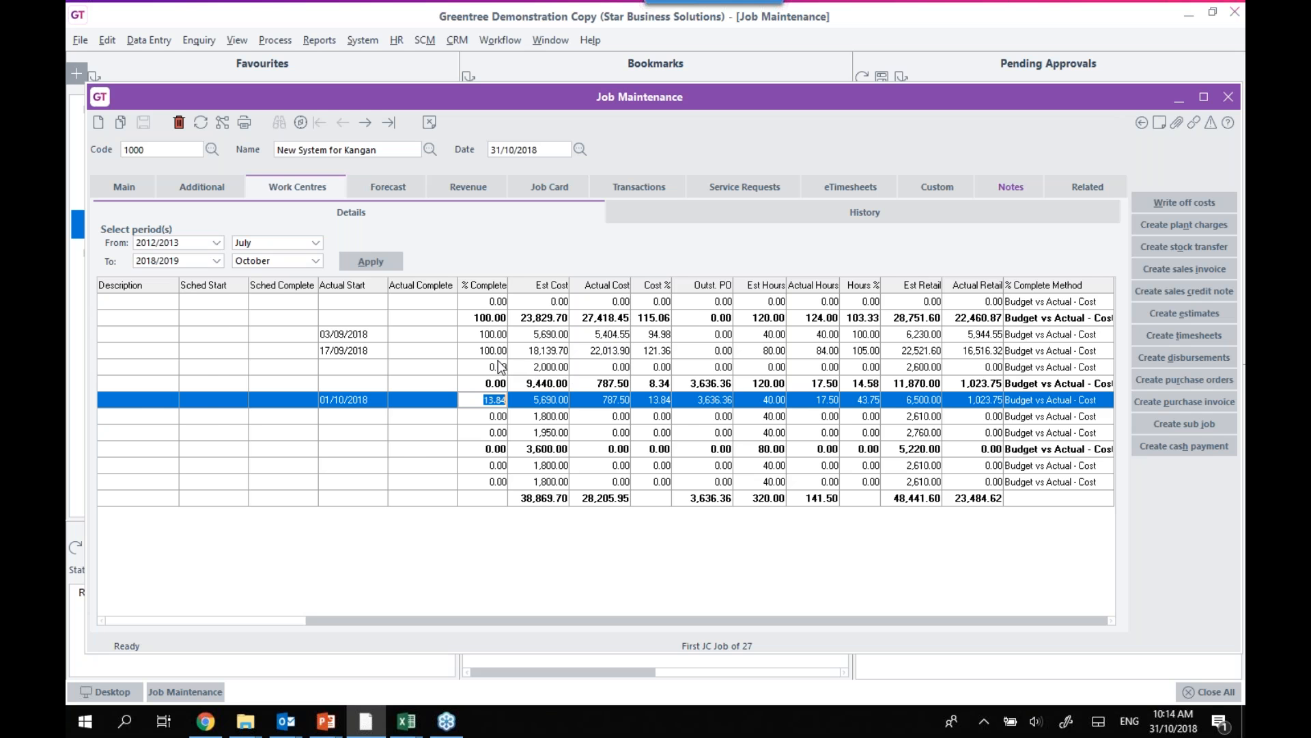
Step: Open Job Bulk Create Proforma Entry and search for job 1000, restricted to completed work centres only
{"action": "left_click", "coordinate": [262, 622]}
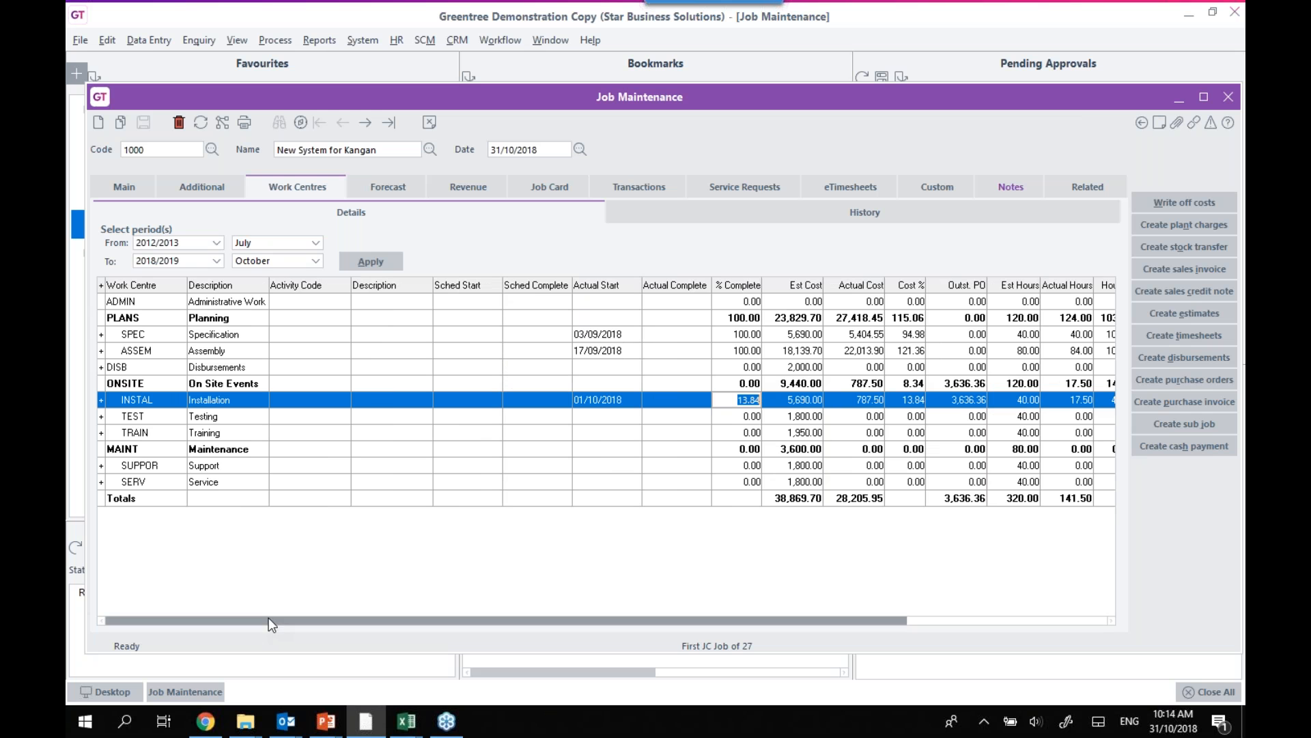
{"action": "left_click", "coordinate": [149, 44]}
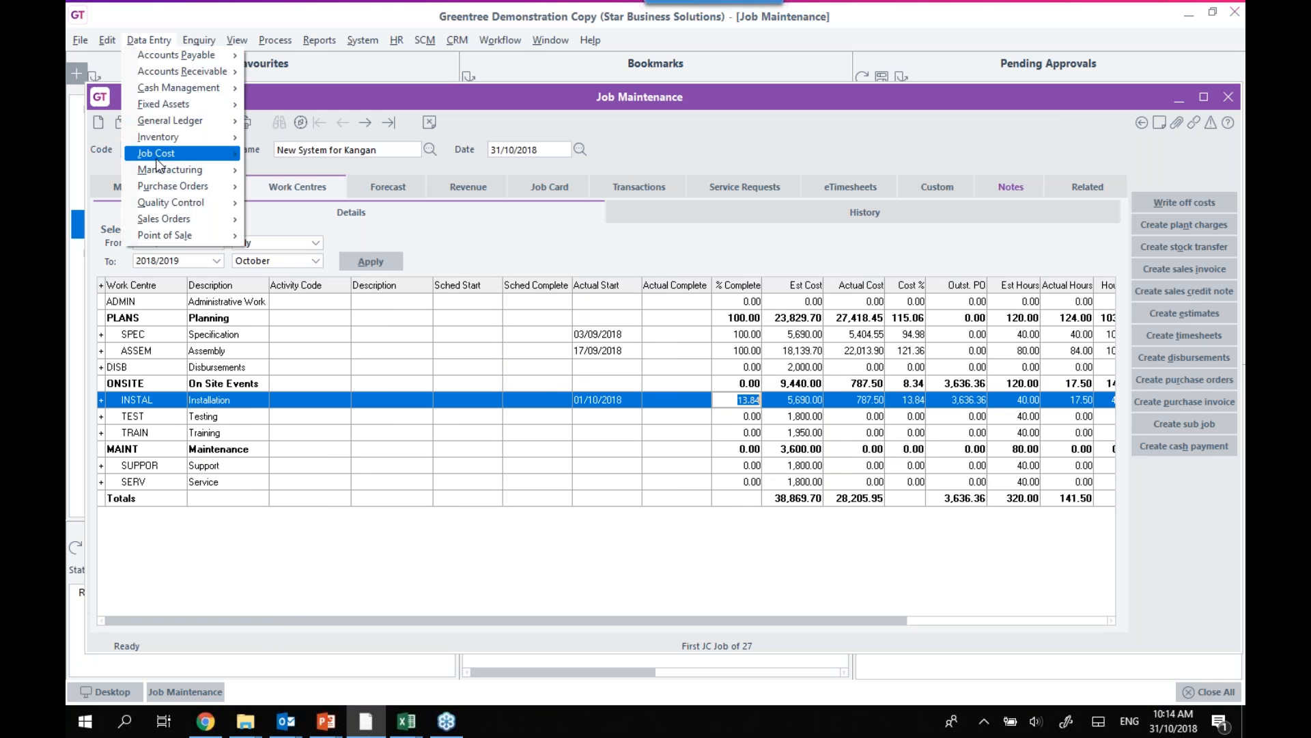
{"action": "mouse_move", "coordinate": [156, 157]}
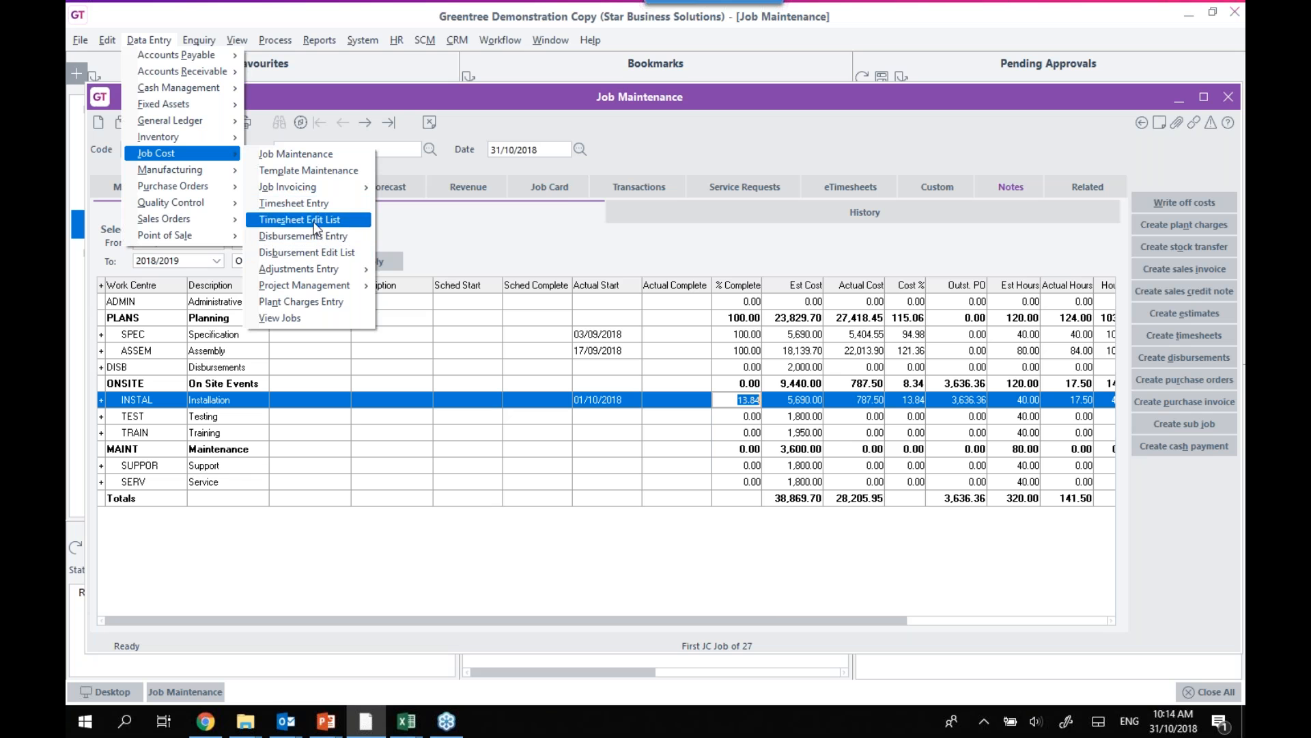
{"action": "mouse_move", "coordinate": [318, 190]}
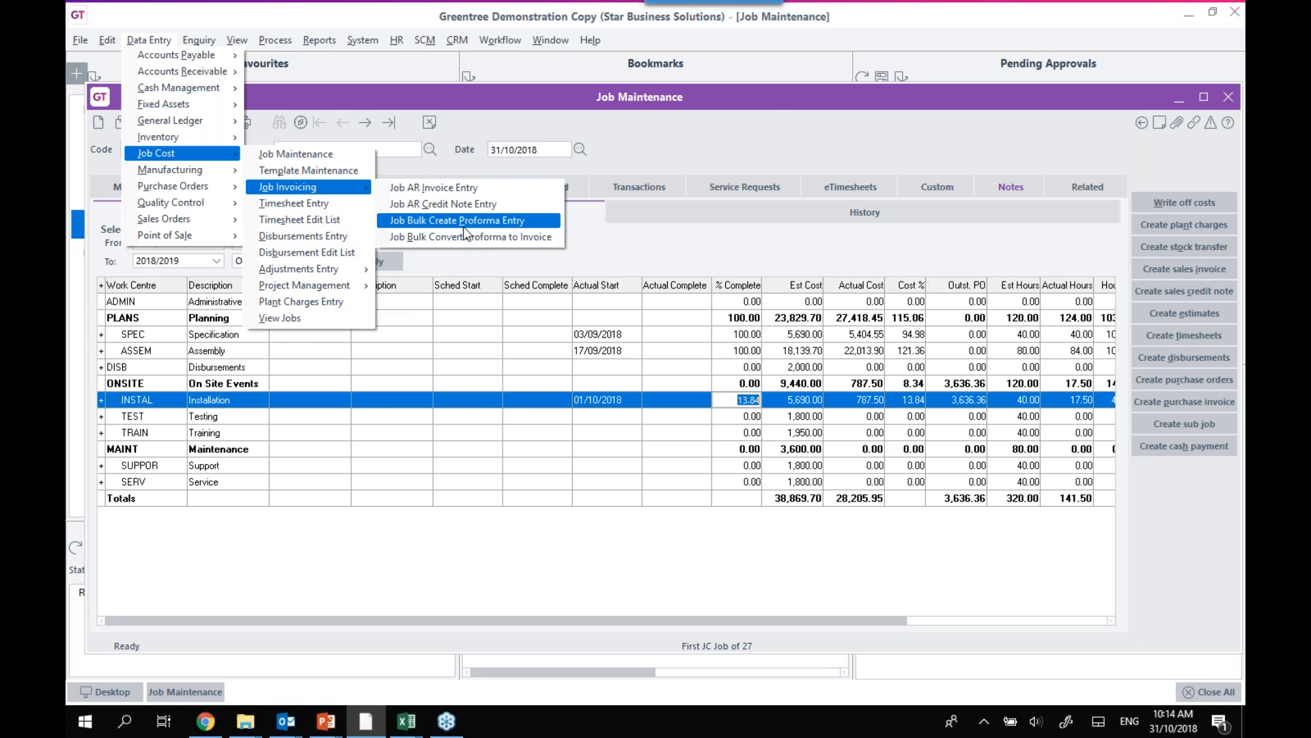
{"action": "left_click", "coordinate": [464, 226]}
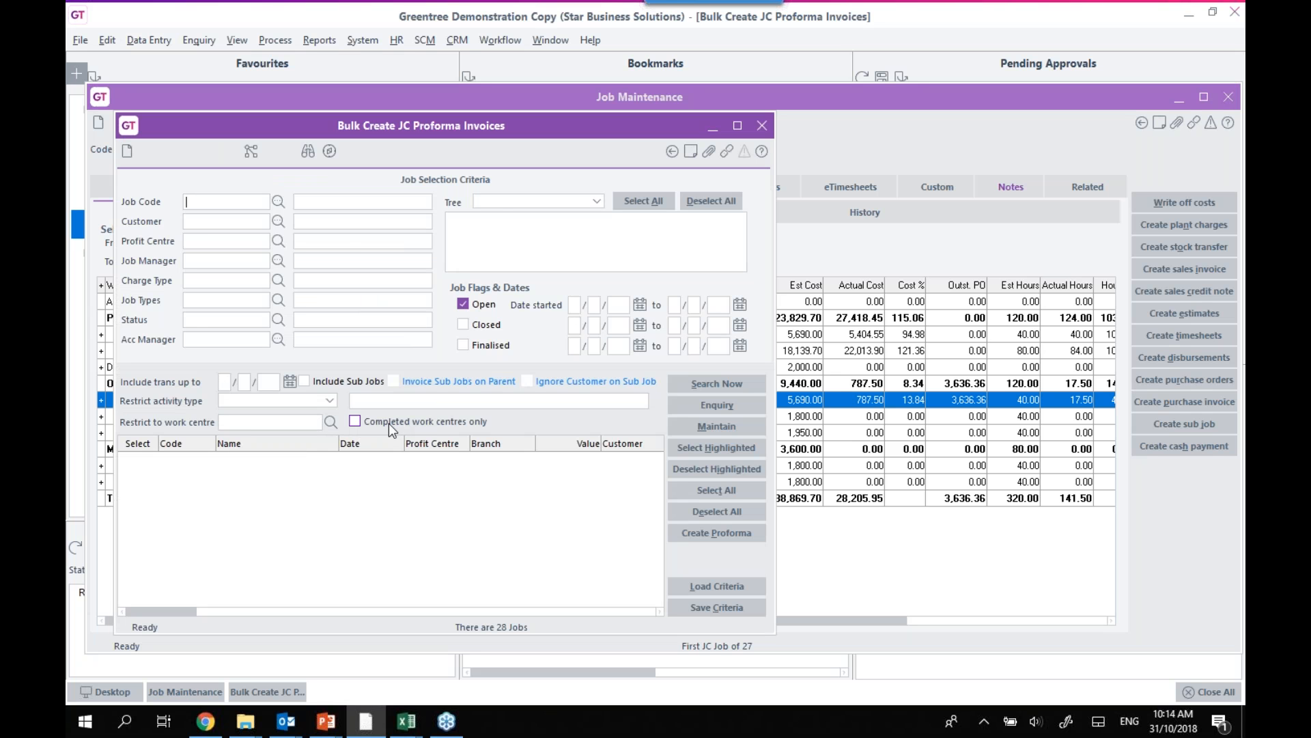
{"action": "left_click", "coordinate": [278, 202]}
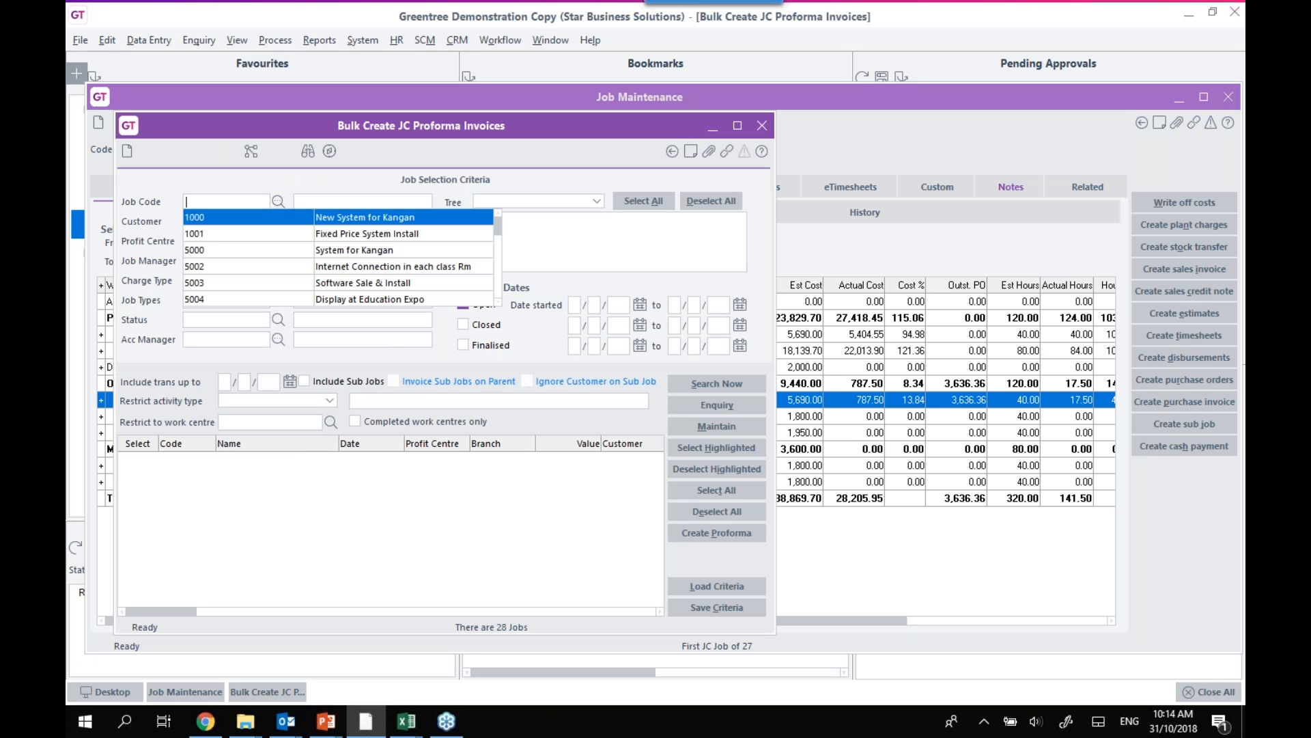
{"action": "left_click", "coordinate": [196, 222]}
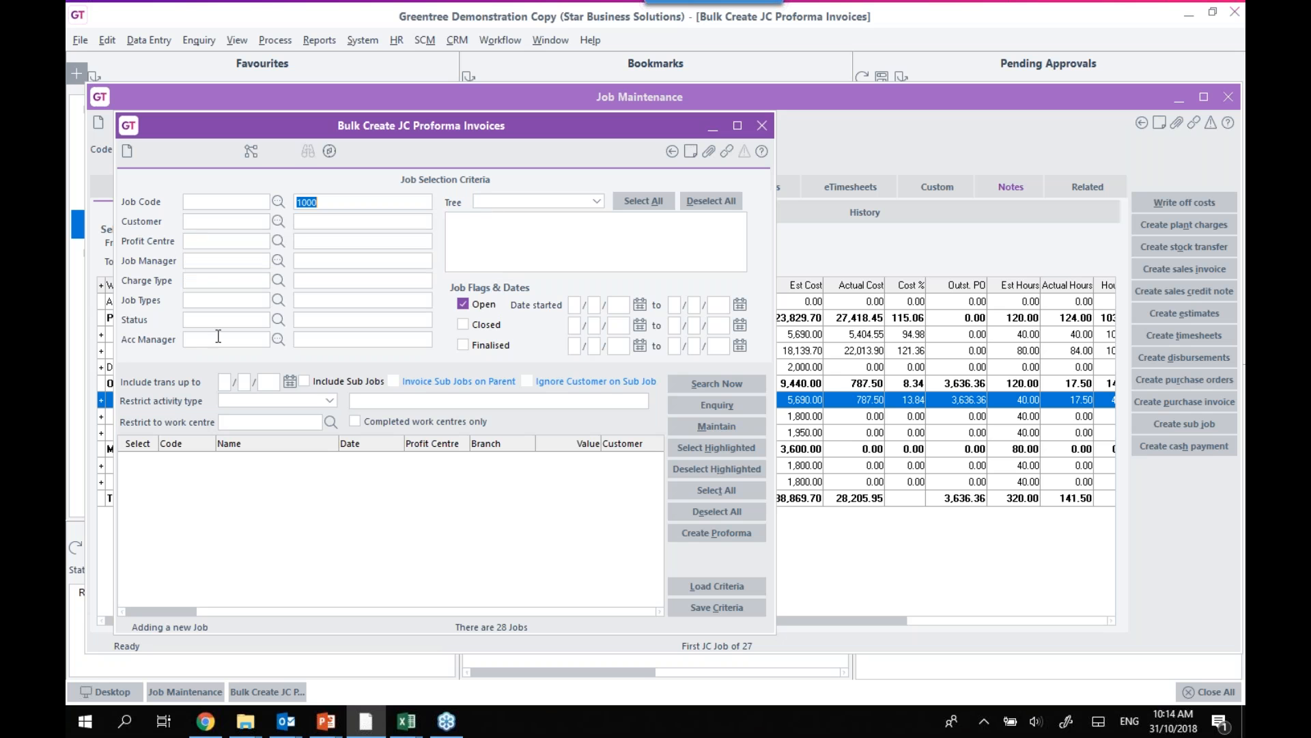
{"action": "left_click", "coordinate": [367, 422]}
{"action": "left_click", "coordinate": [717, 385]}
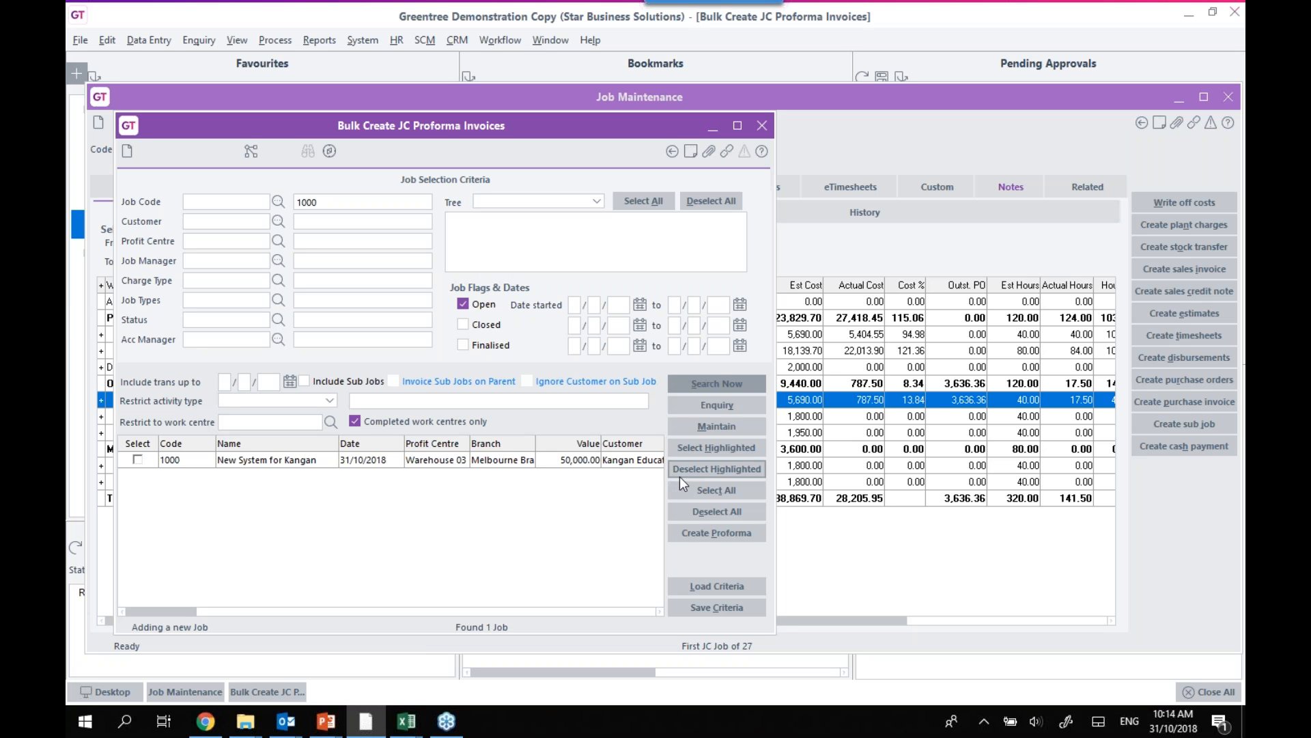
Step: Select the found job and create its proforma with invoice and posting dates of 31/10/2018, continuing to the bulk conversion of proforma invoices
{"action": "left_click", "coordinate": [696, 536]}
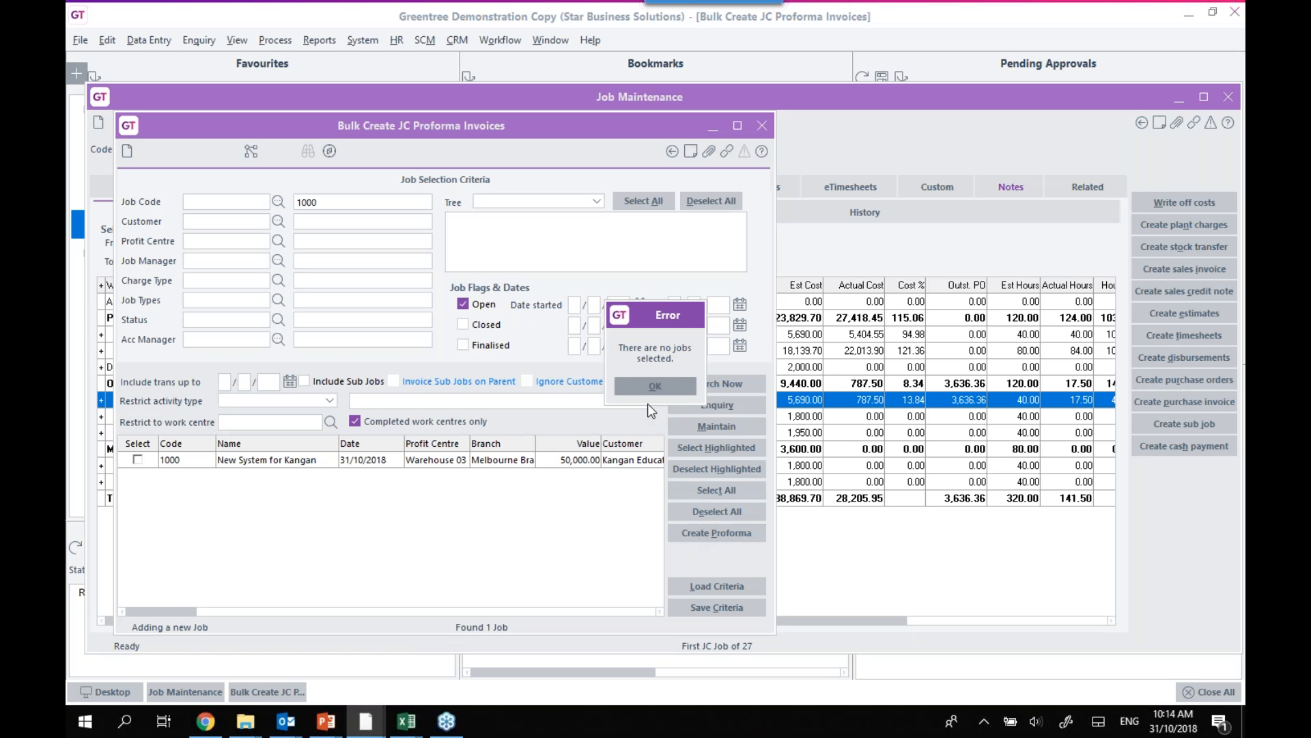
{"action": "left_click", "coordinate": [653, 387]}
{"action": "left_click", "coordinate": [714, 489]}
{"action": "left_click", "coordinate": [714, 532]}
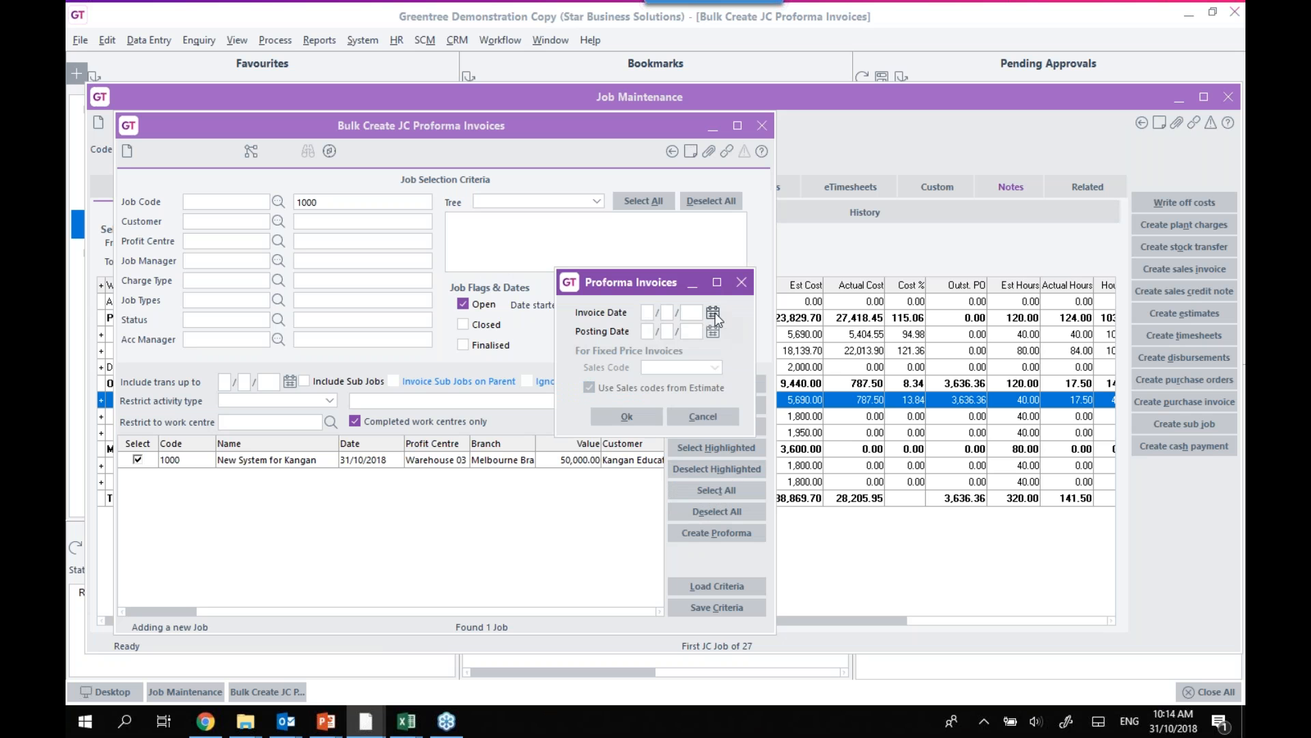
{"action": "left_click", "coordinate": [713, 312]}
{"action": "left_click", "coordinate": [693, 471]}
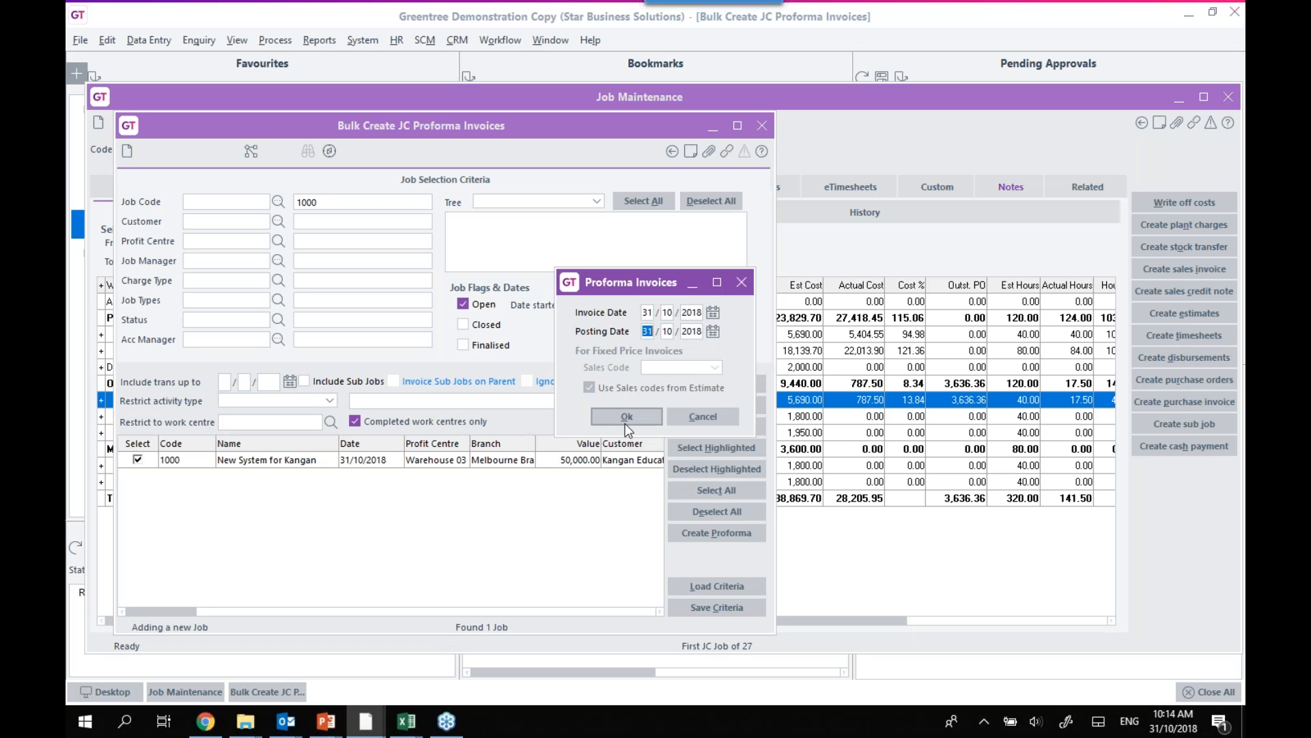
{"action": "left_click", "coordinate": [623, 416]}
{"action": "left_click", "coordinate": [617, 387]}
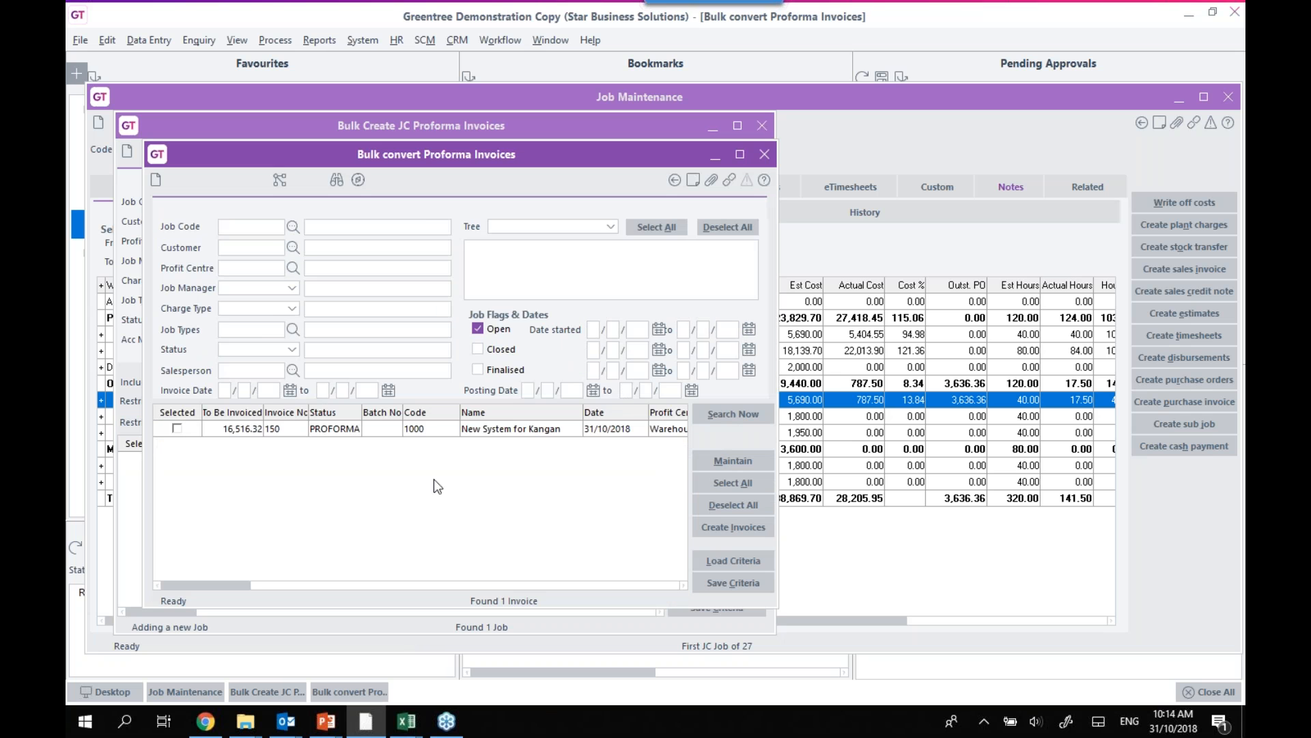
Step: Open job 1000's proforma invoice maximized, check the Invoiced marks on its Assembly and Installation sales lines, and close the invoicing windows
{"action": "left_click", "coordinate": [236, 428]}
{"action": "double_click", "coordinate": [265, 430]}
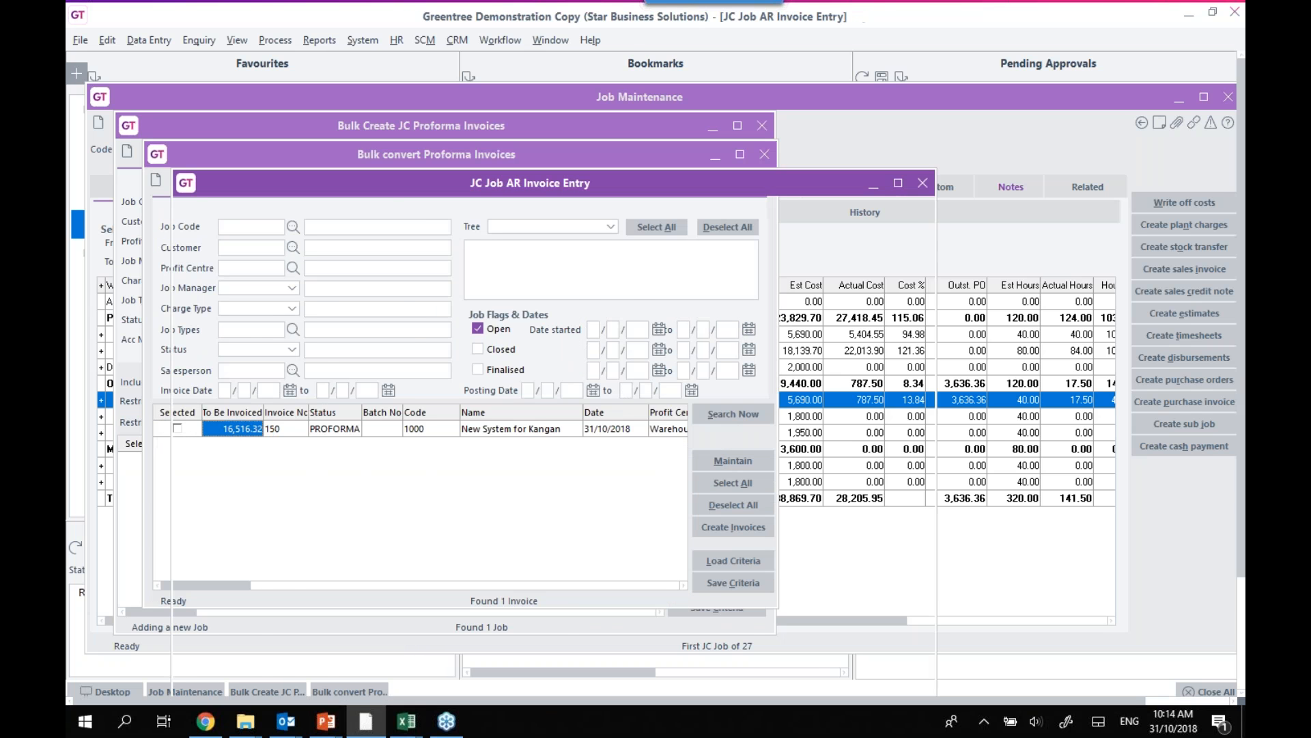
{"action": "double_click", "coordinate": [491, 185]}
{"action": "left_click", "coordinate": [393, 116]}
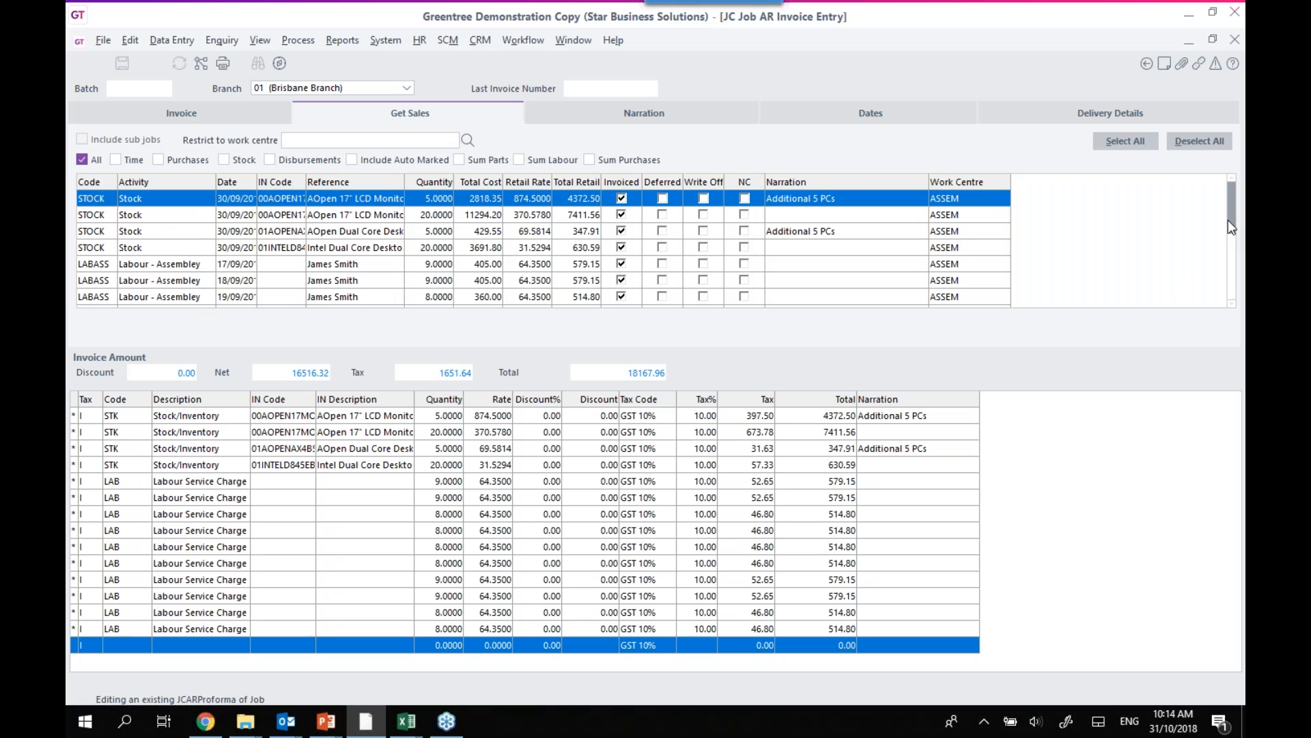
{"action": "left_click_drag", "start_coordinate": [1232, 217], "coordinate": [1234, 282]}
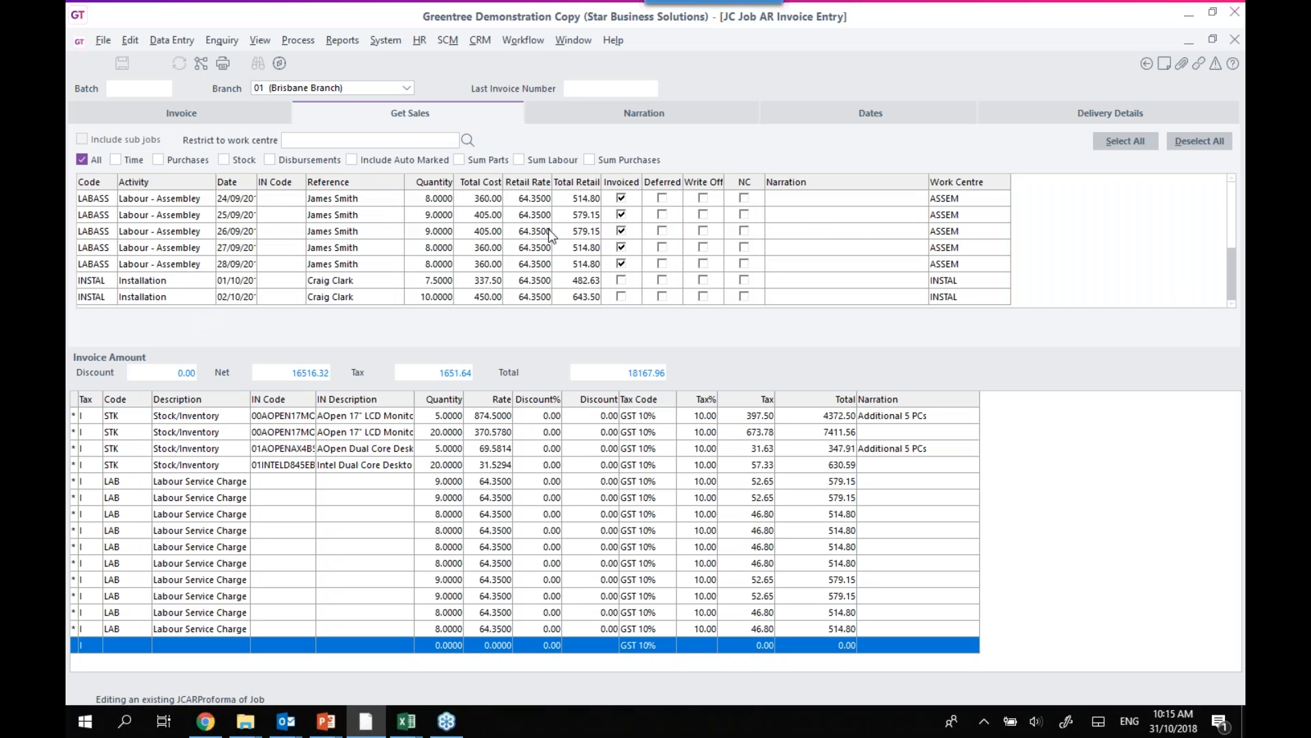
{"action": "left_click", "coordinate": [158, 281]}
{"action": "left_click", "coordinate": [156, 298]}
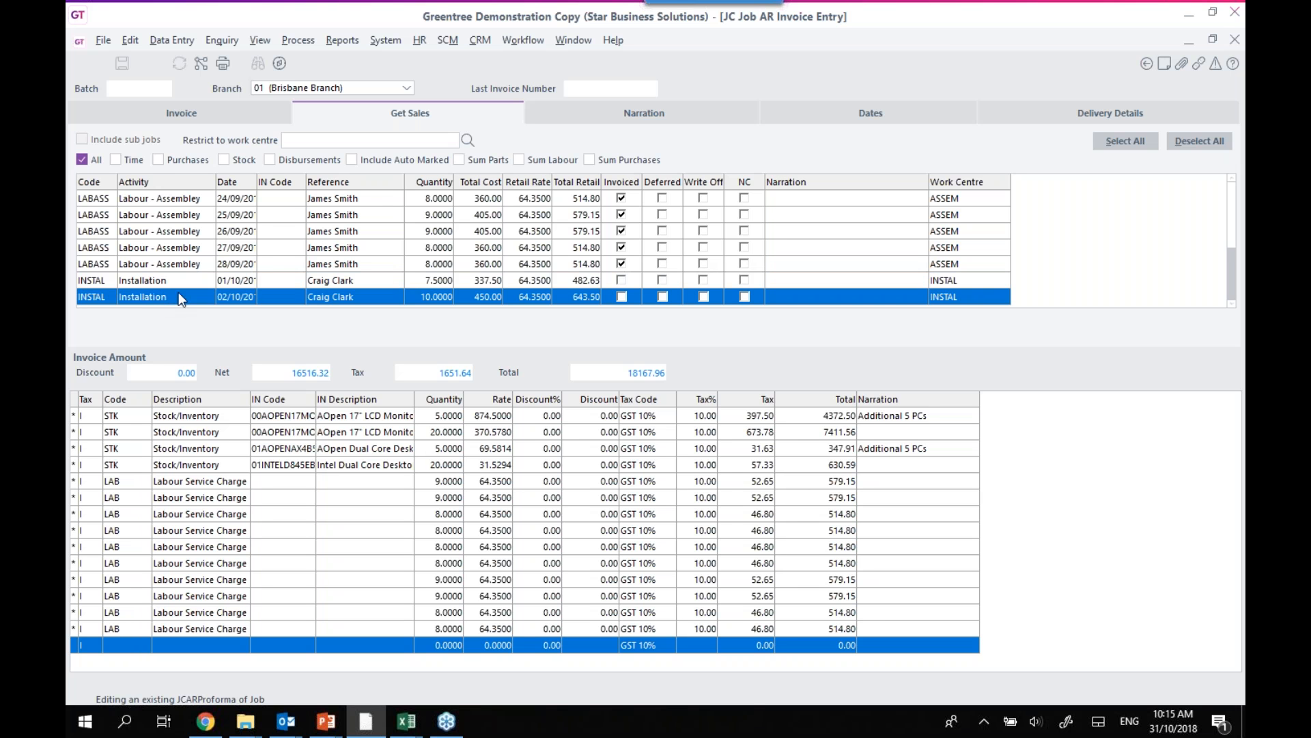
{"action": "left_click", "coordinate": [1227, 40]}
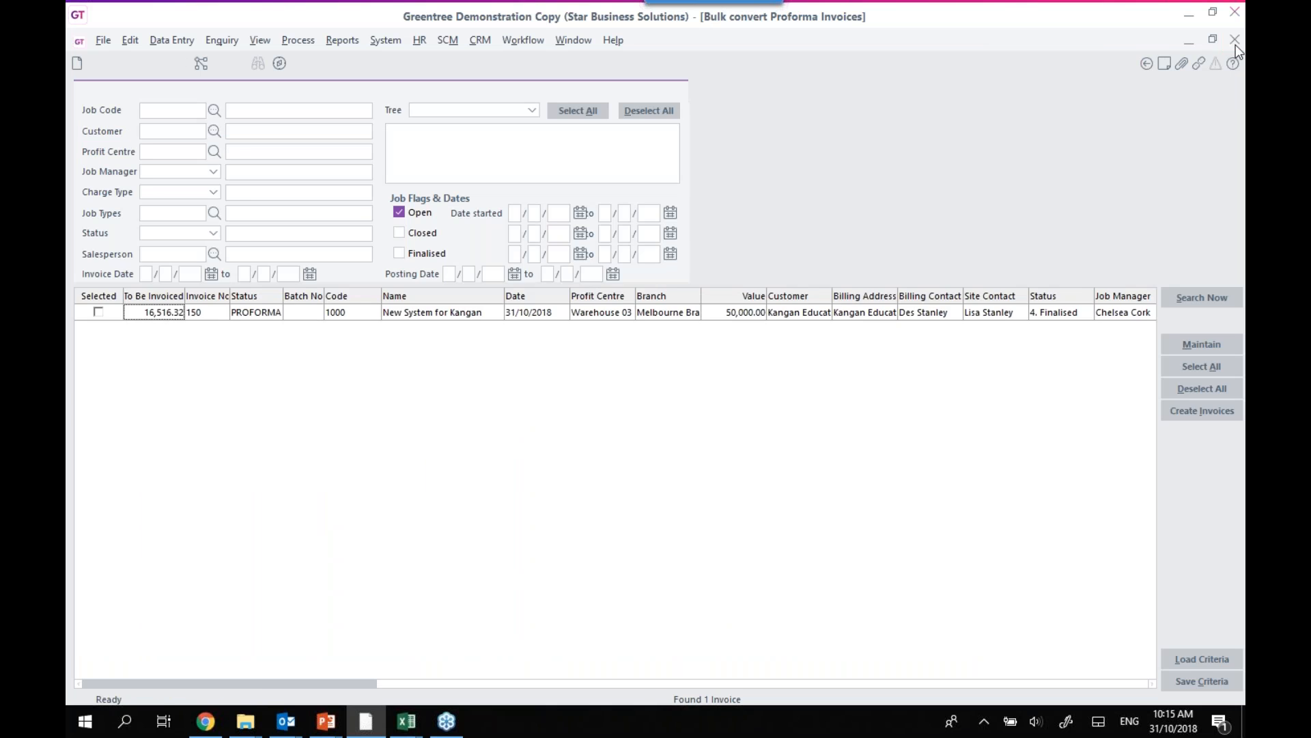
{"action": "left_click", "coordinate": [1235, 41]}
{"action": "left_click", "coordinate": [1229, 37]}
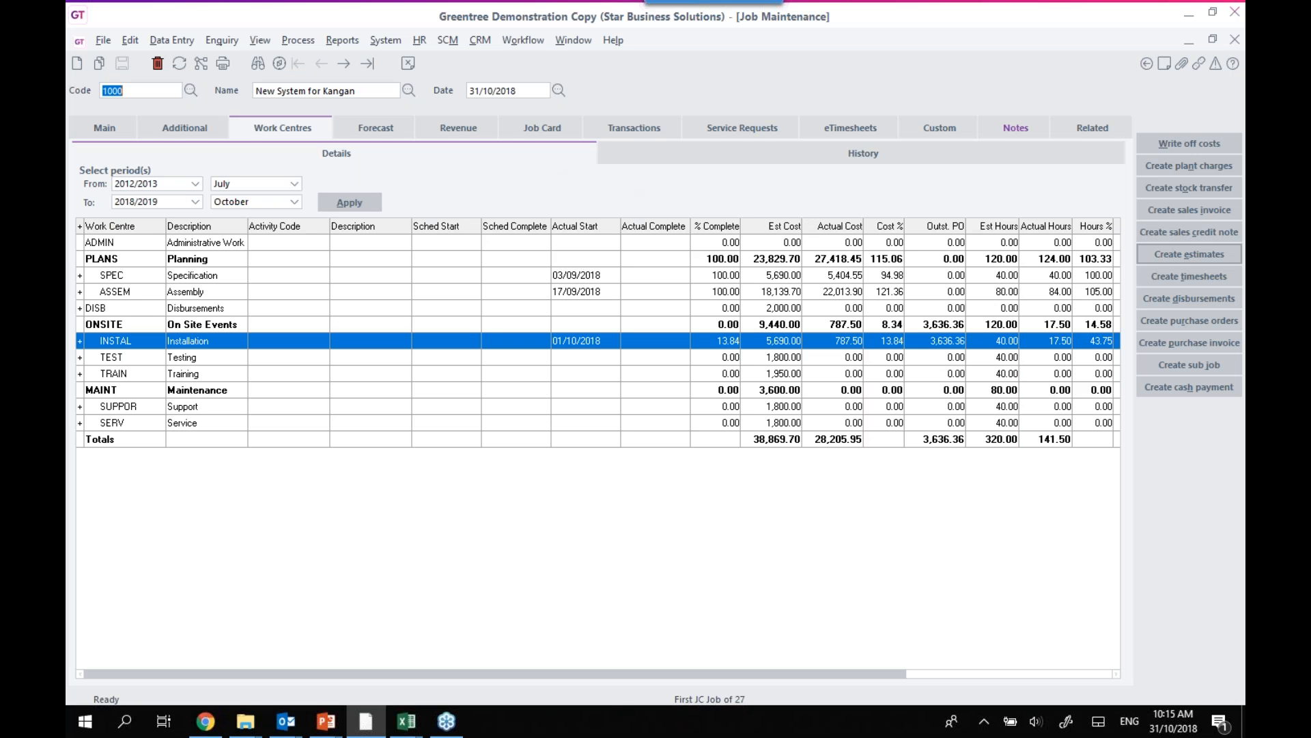
Step: Open job 1000's estimates and examine the inventory lines for Assembly in the first estimate
{"action": "left_click", "coordinate": [1173, 253]}
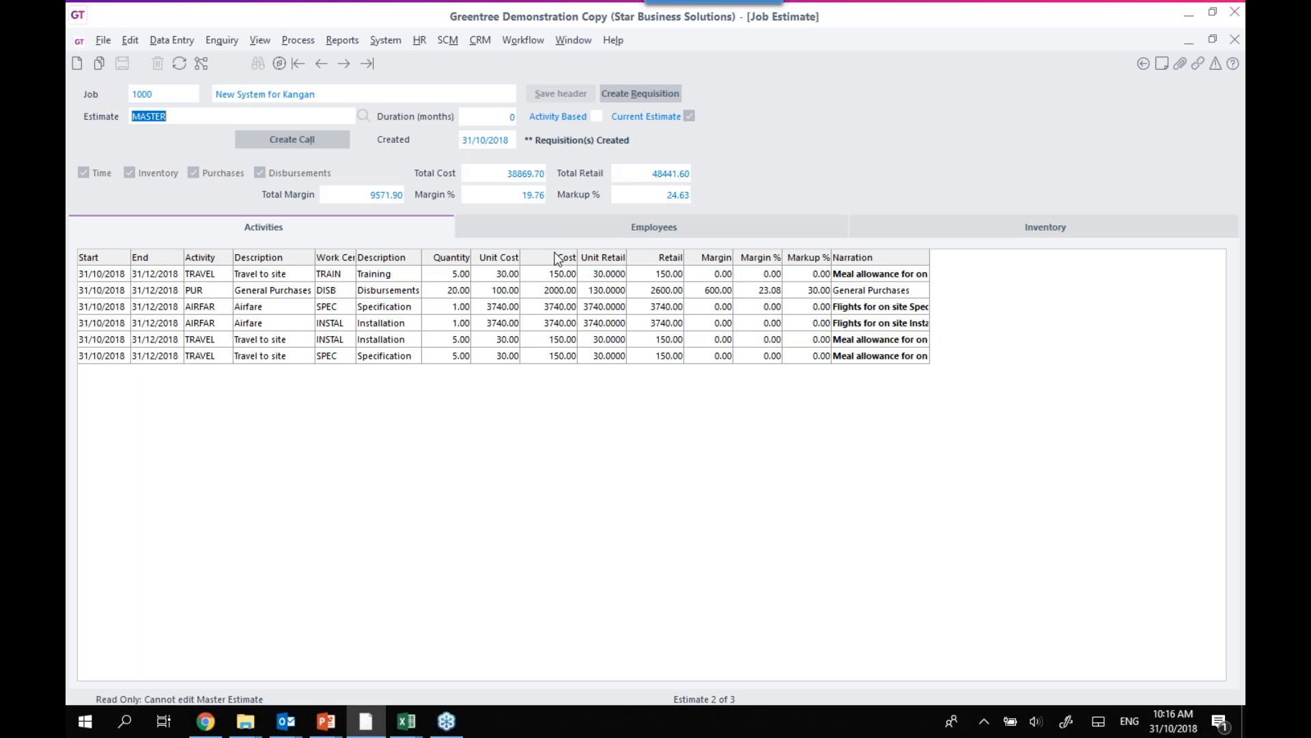
{"action": "left_click", "coordinate": [298, 64]}
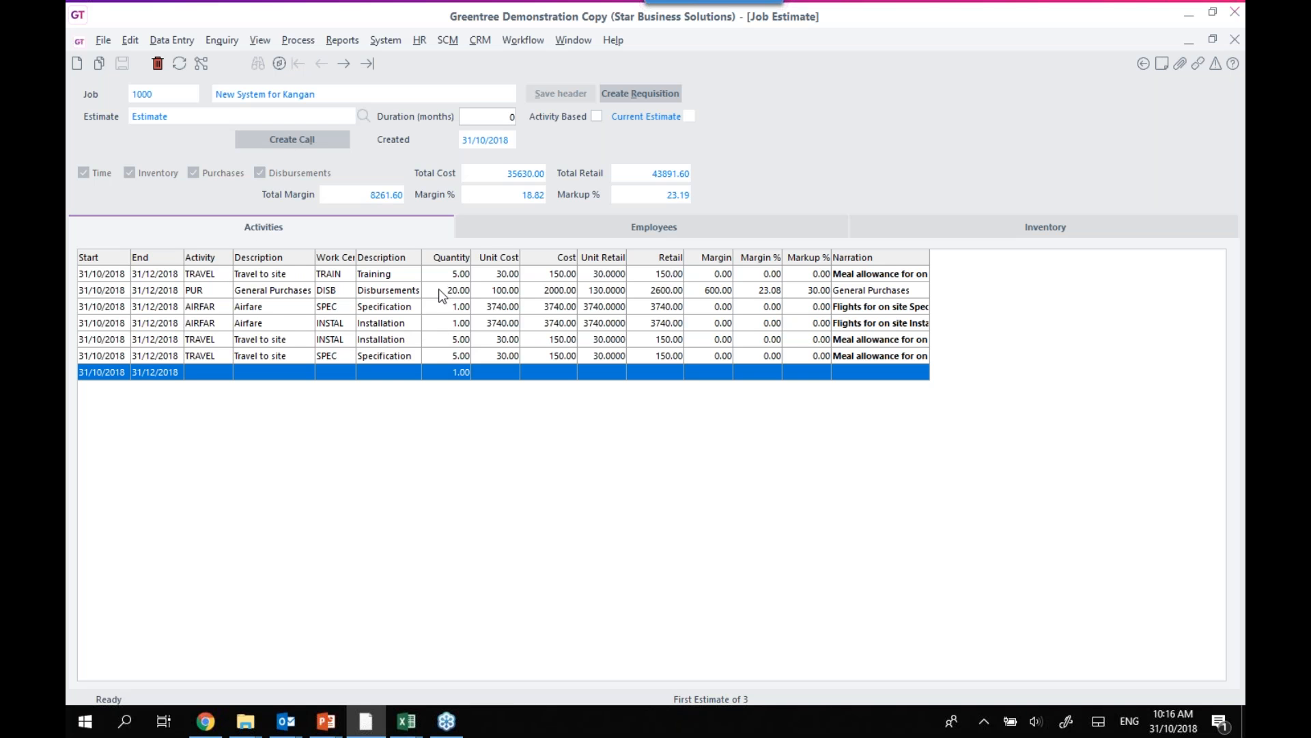
{"action": "left_click", "coordinate": [956, 228]}
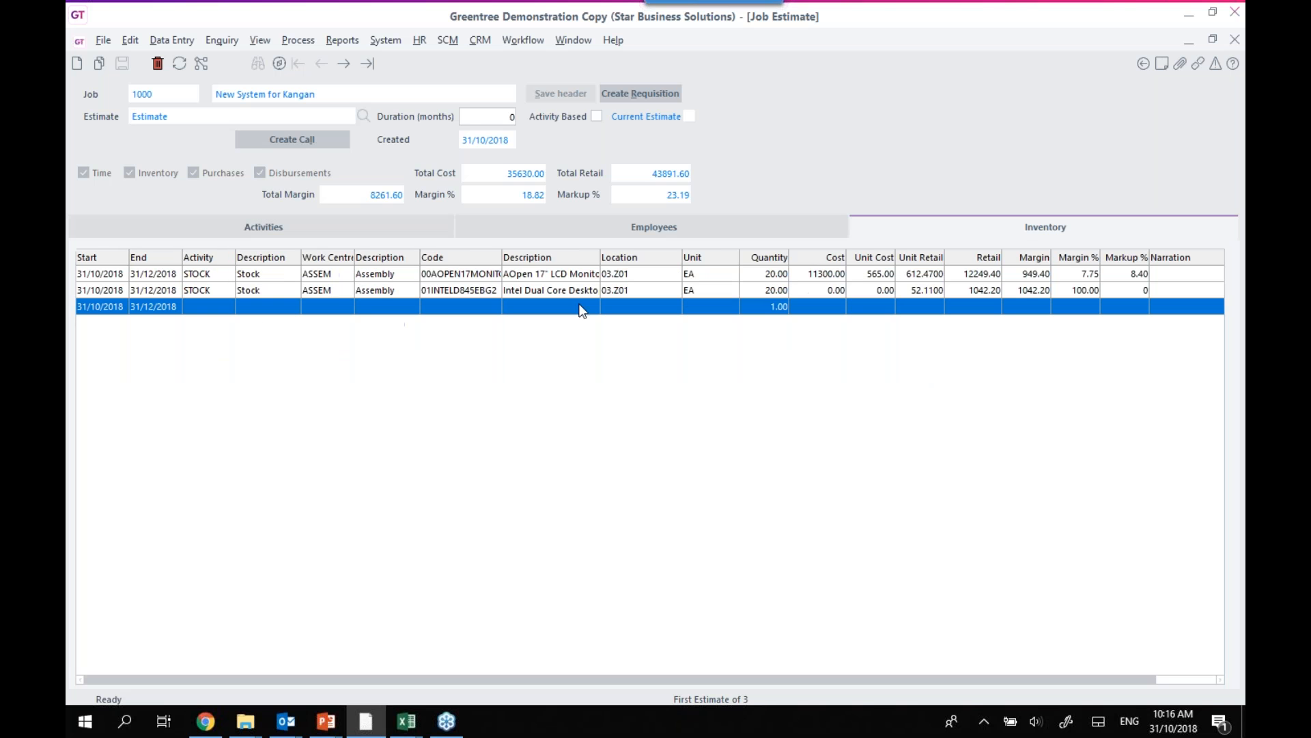
{"action": "left_click", "coordinate": [366, 274]}
{"action": "left_click", "coordinate": [366, 291]}
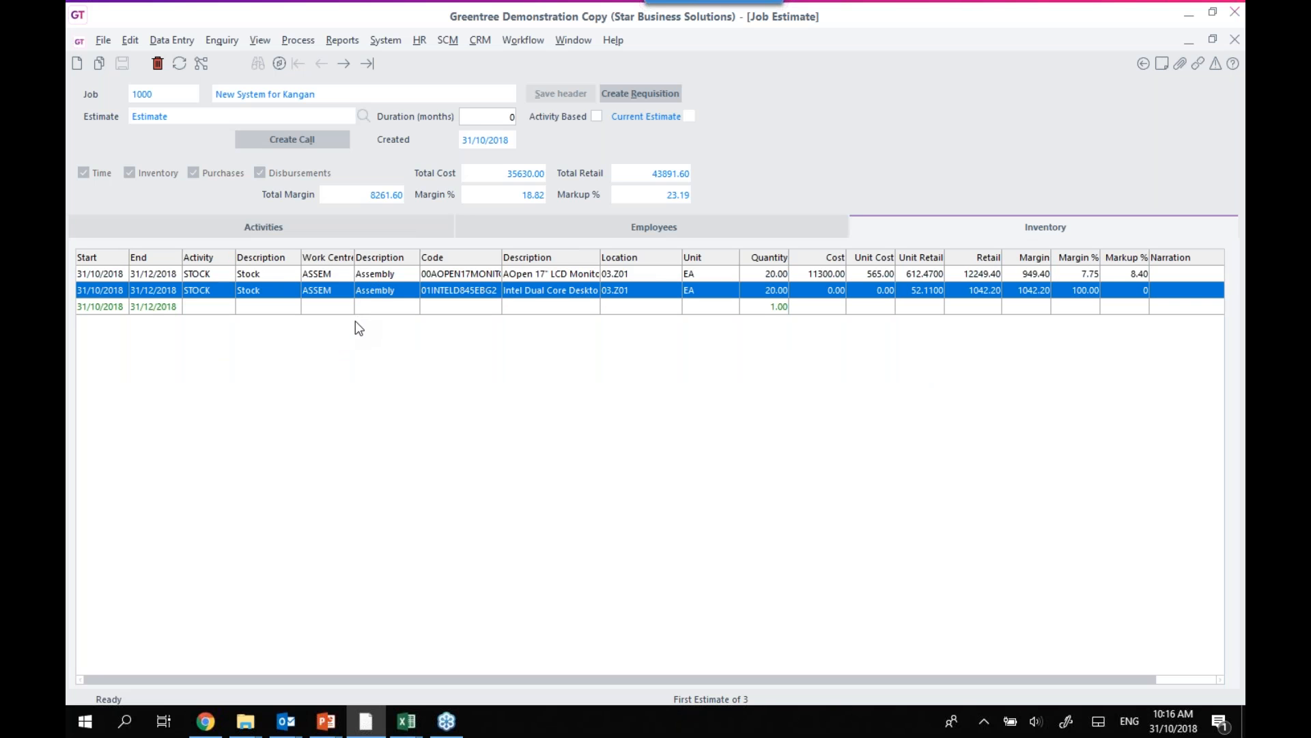
Step: Switch to the Variation 1 estimate and check the quantities and narrations of its inventory lines
{"action": "left_click", "coordinate": [365, 63]}
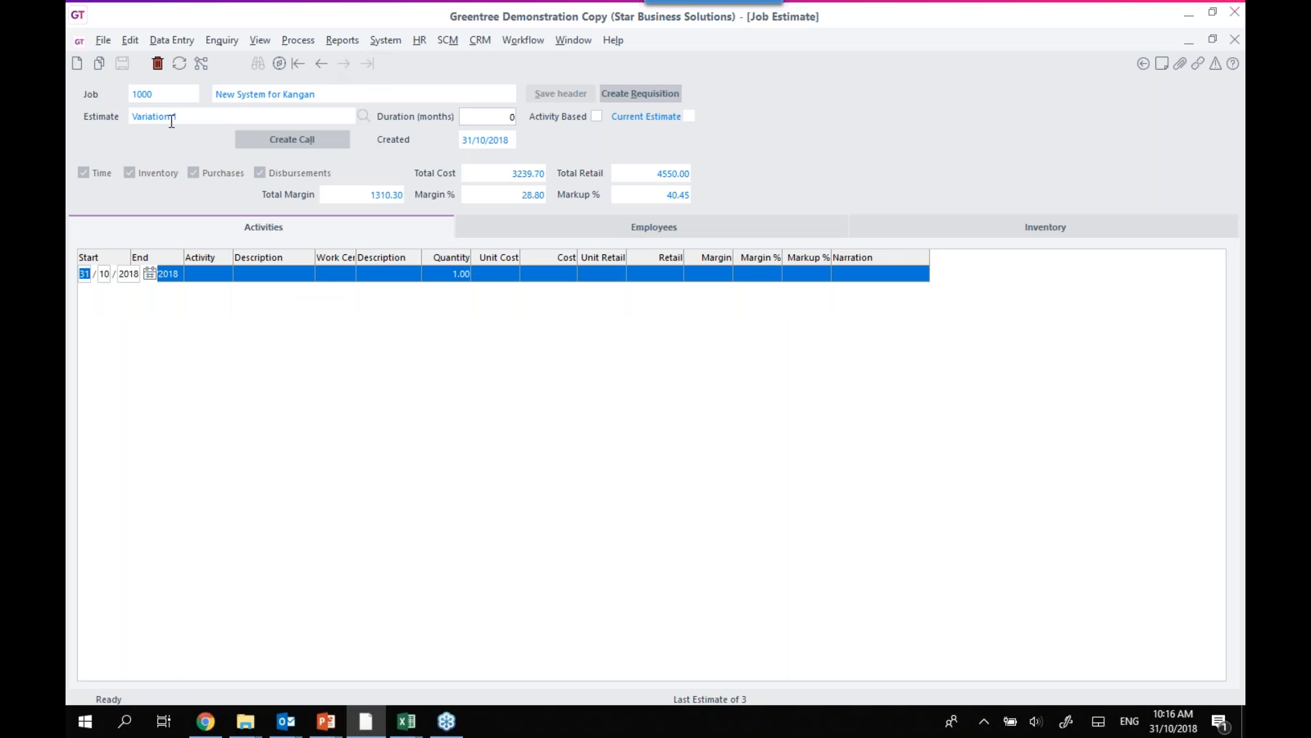
{"action": "left_click", "coordinate": [966, 226]}
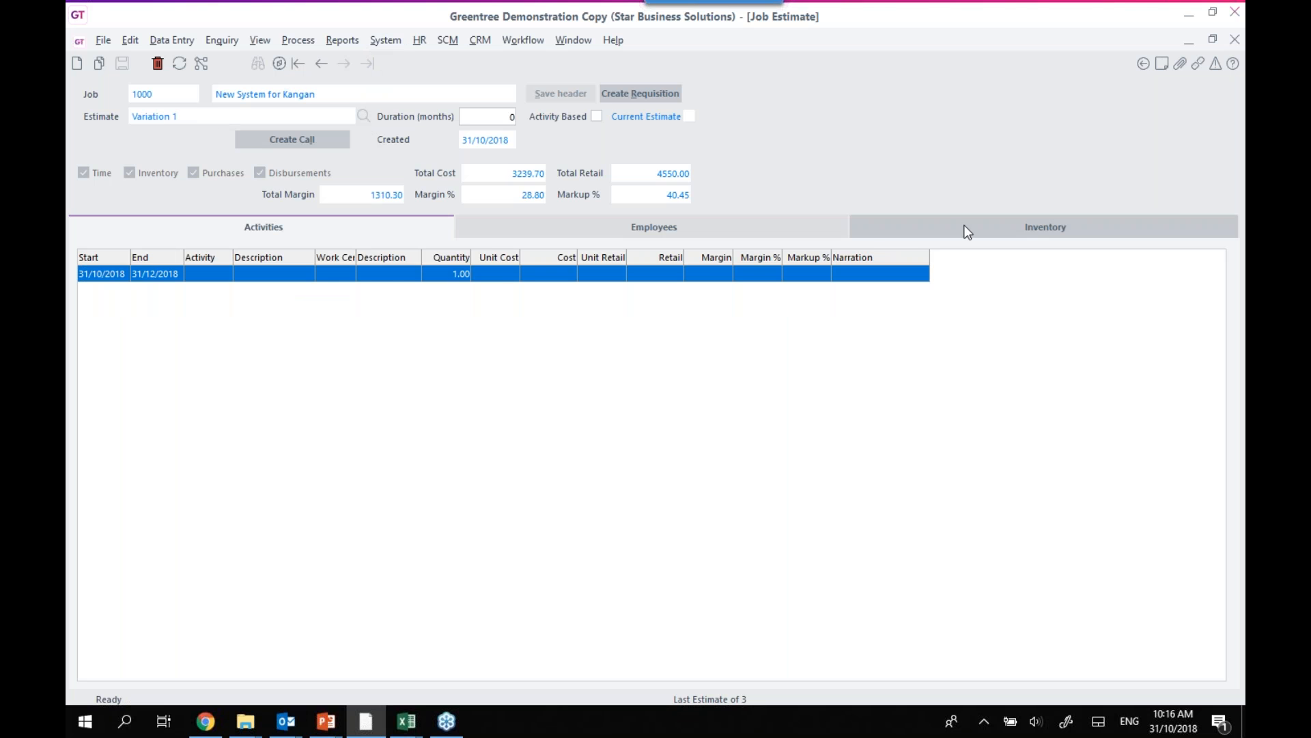
{"action": "left_click", "coordinate": [769, 290]}
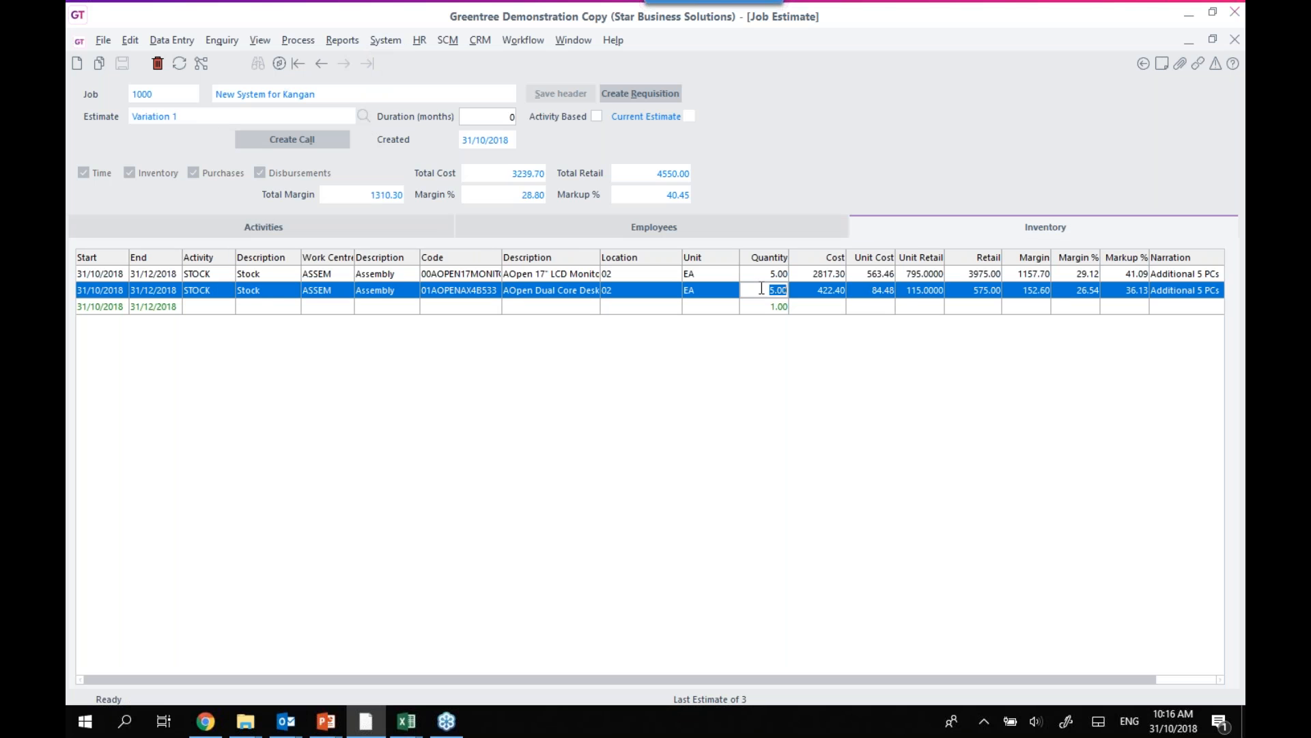
{"action": "left_click", "coordinate": [1176, 274]}
{"action": "left_click", "coordinate": [1163, 293]}
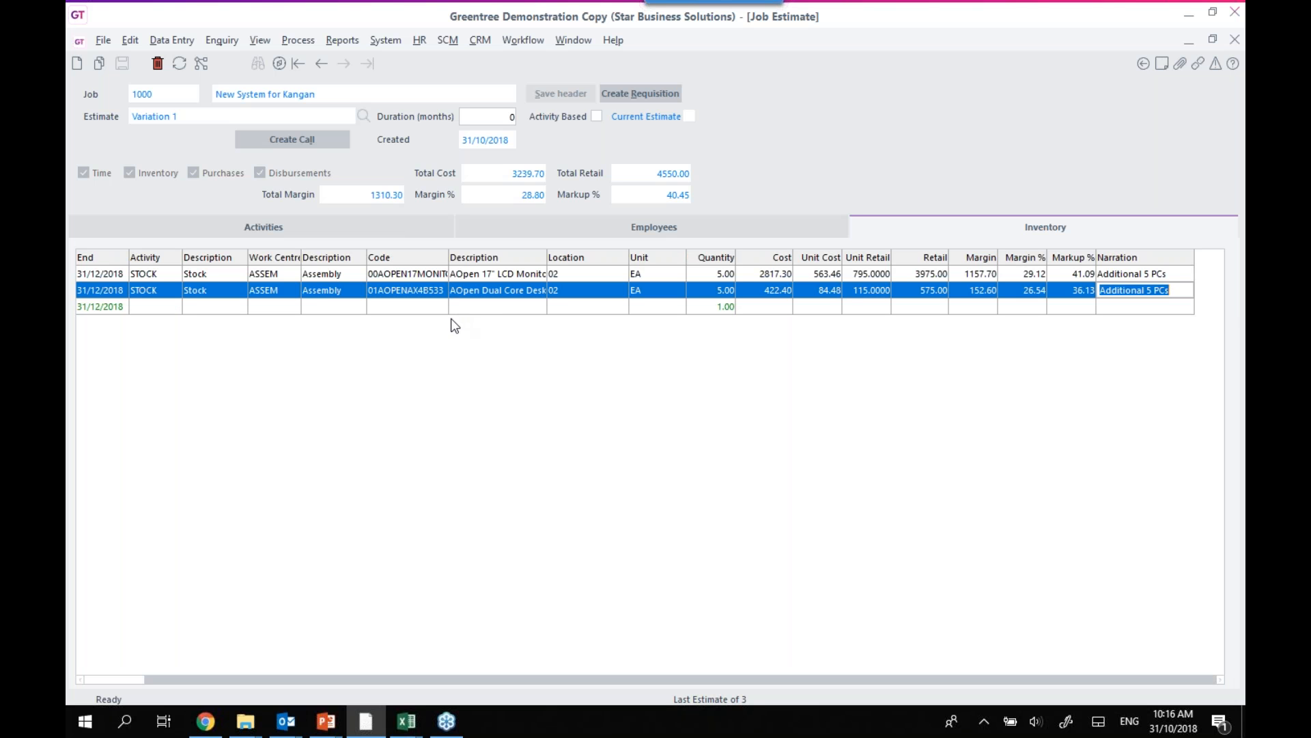
Step: Go back to the MASTER estimate and check the quantities of its additional PC inventory lines
{"action": "left_click", "coordinate": [321, 65]}
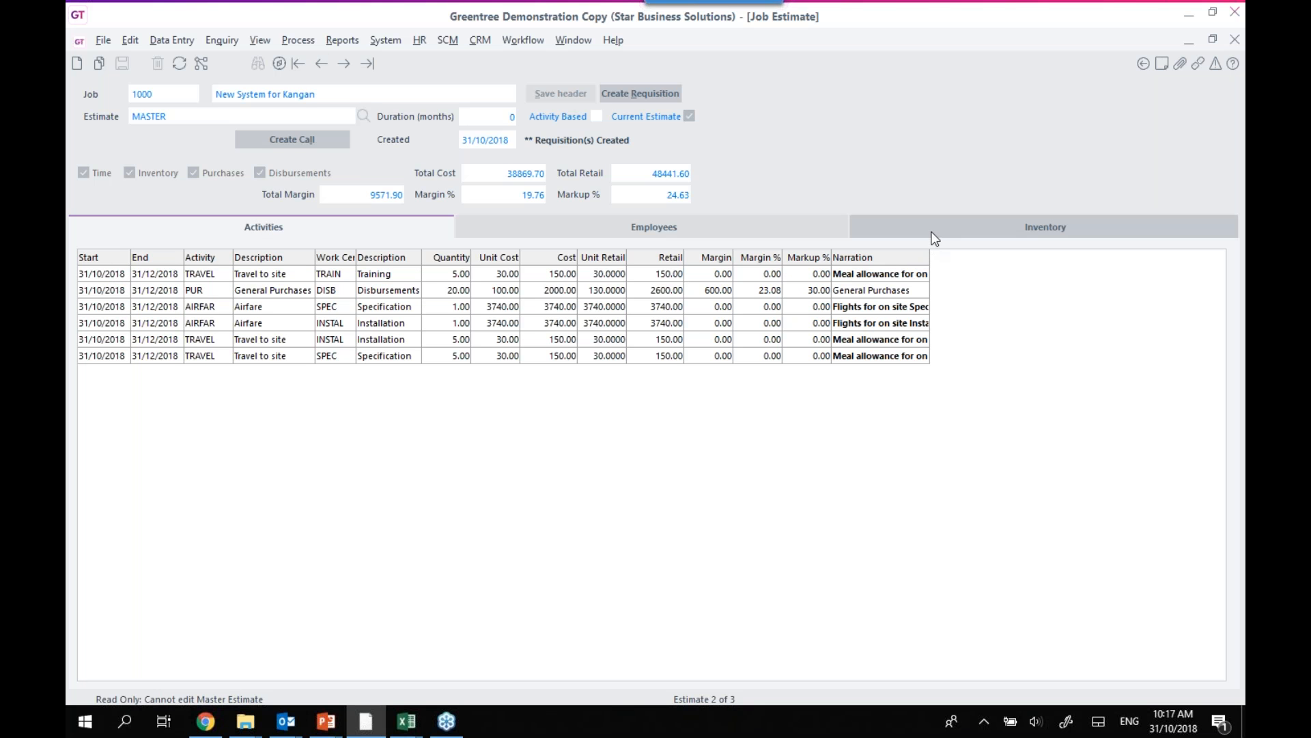
{"action": "left_click", "coordinate": [934, 233]}
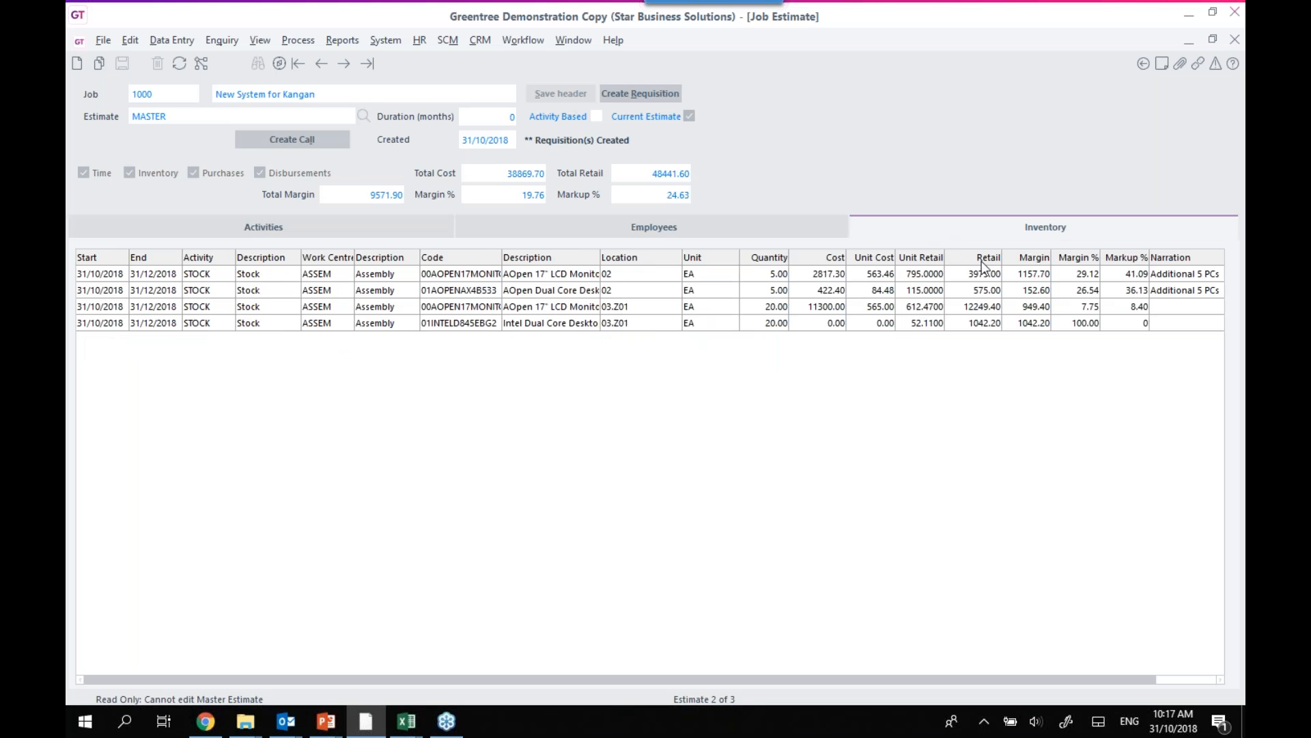
{"action": "left_click", "coordinate": [776, 280]}
{"action": "left_click", "coordinate": [777, 292]}
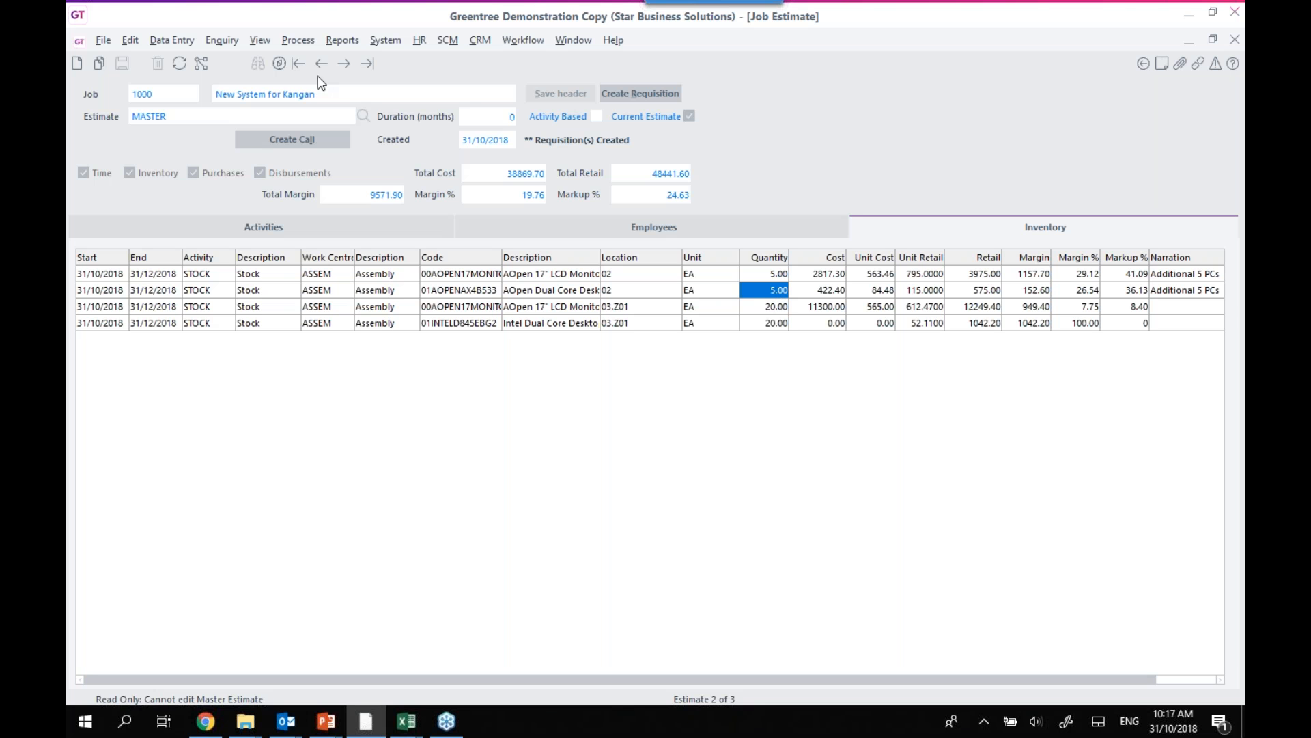
Step: Create a new estimate named Variation 02 for job 1000 and save its header
{"action": "left_click", "coordinate": [76, 63]}
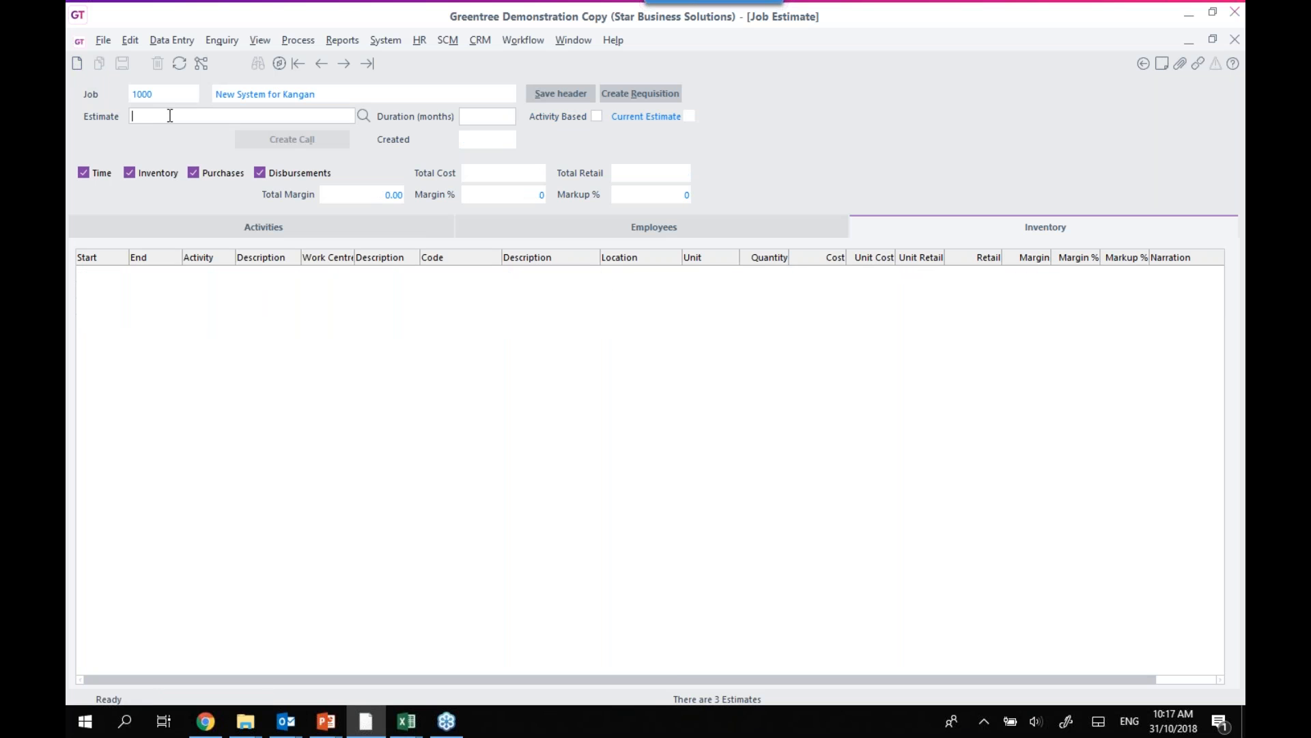
{"action": "type", "text": "Variation 02"}
{"action": "left_click", "coordinate": [561, 93]}
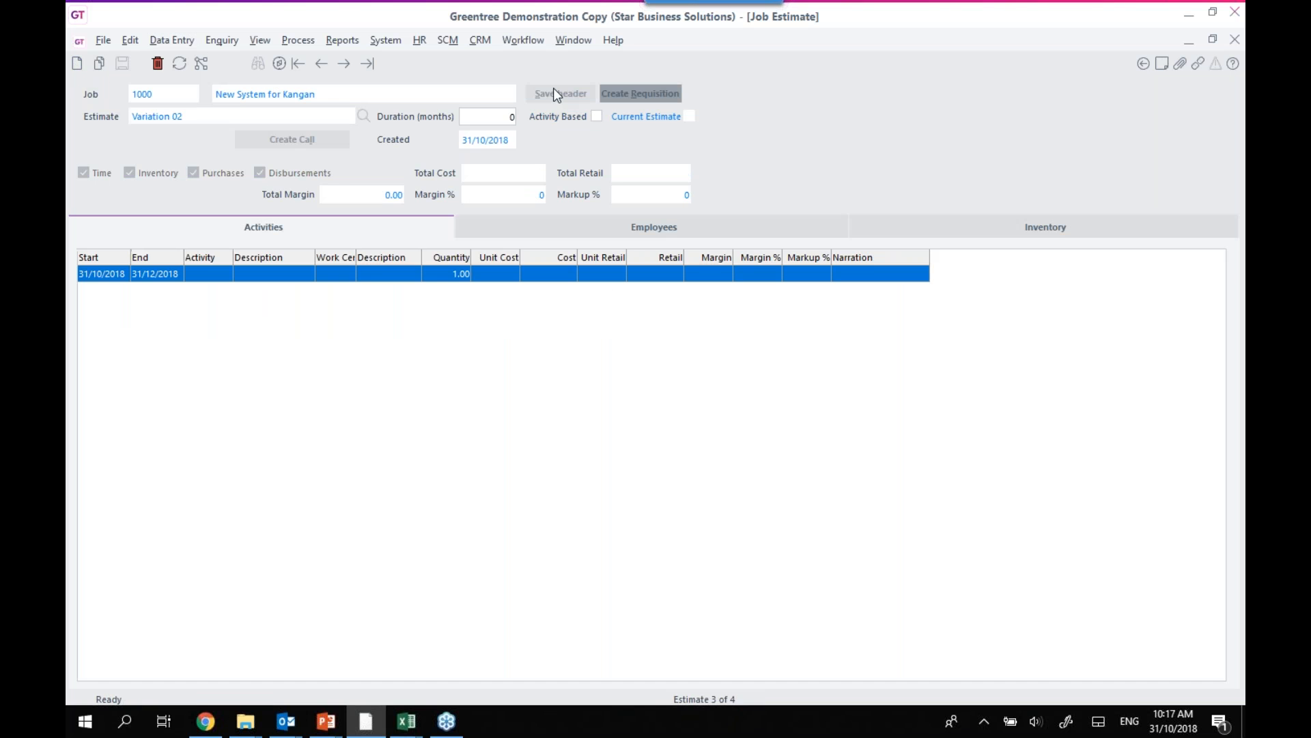
Step: Start an employee line in Variation 02 with activity TRAIN and work centre TRAIN
{"action": "left_click", "coordinate": [610, 226]}
{"action": "left_click", "coordinate": [228, 274]}
{"action": "left_click", "coordinate": [226, 274]}
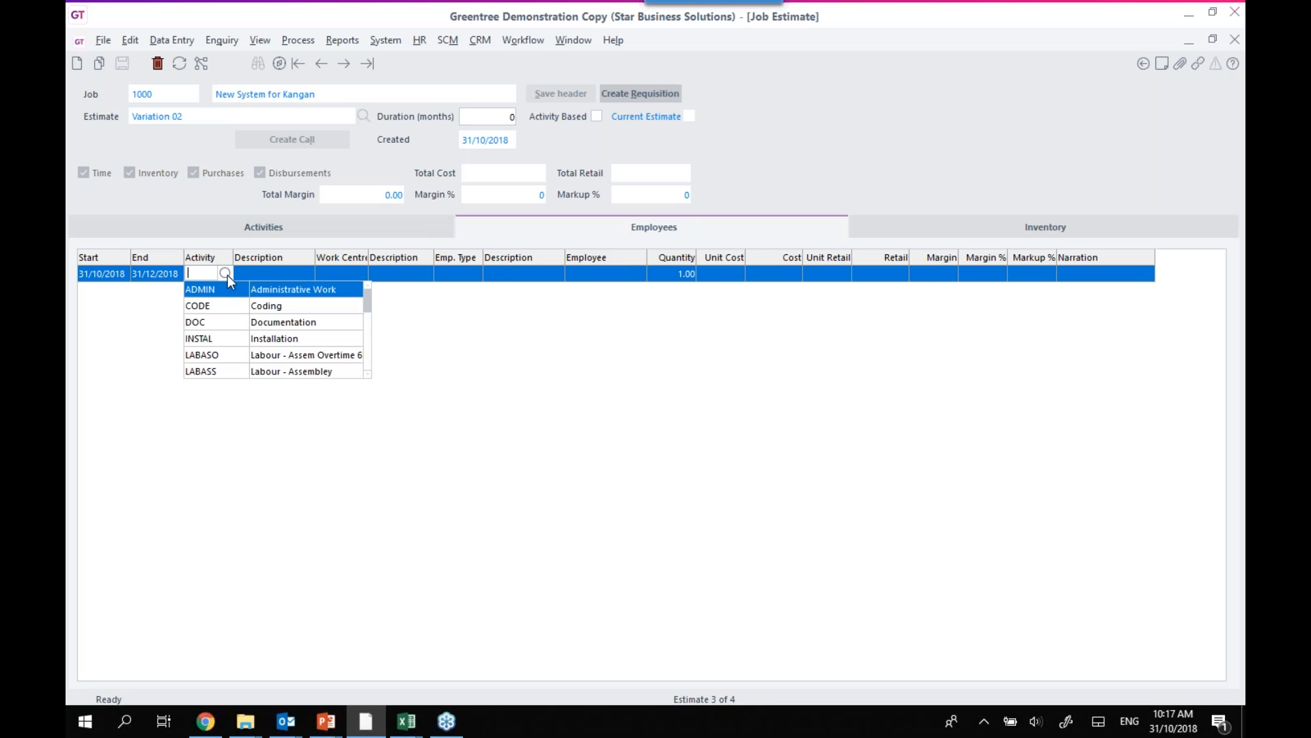
{"action": "type", "text": "TRA"}
{"action": "key", "text": "Tab"}
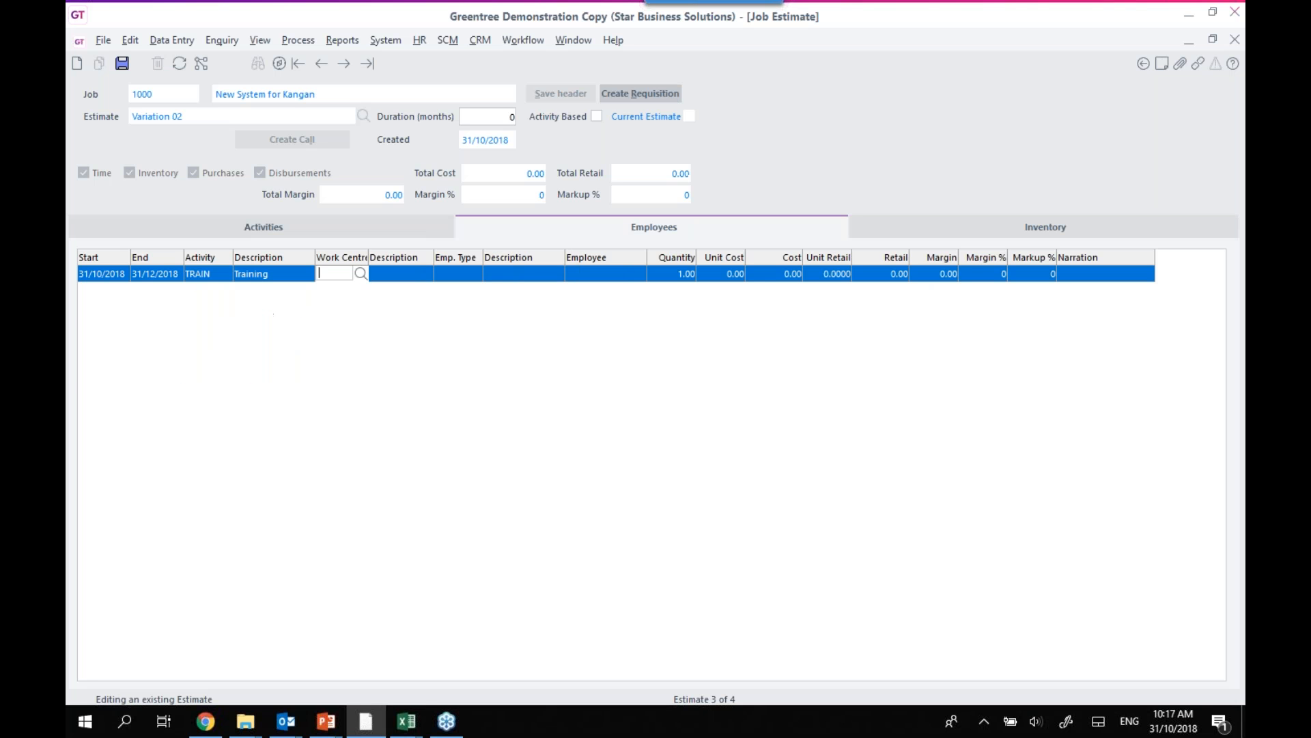
{"action": "key", "text": "space"}
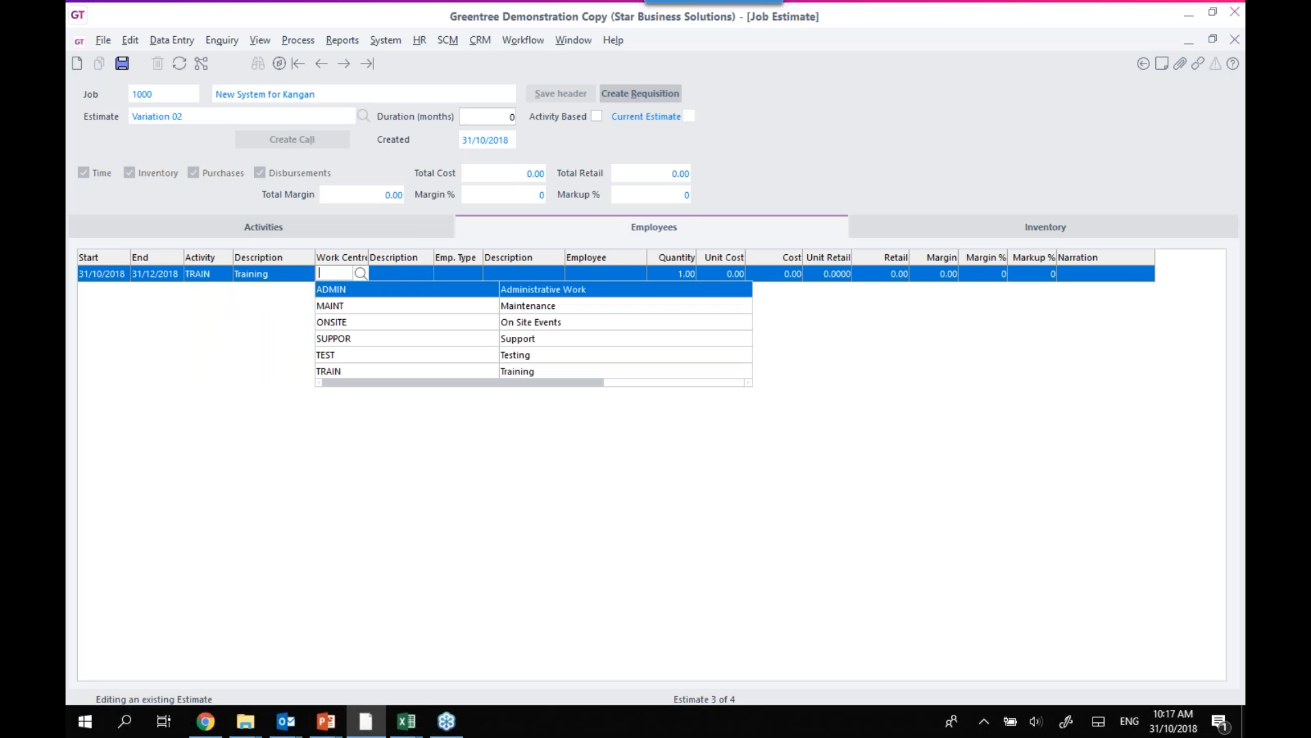
{"action": "key", "text": "Down"}
{"action": "key", "text": "Down"}
{"action": "key", "text": "Down"}
{"action": "key", "text": "Down"}
{"action": "key", "text": "Down"}
{"action": "key", "text": "Tab"}
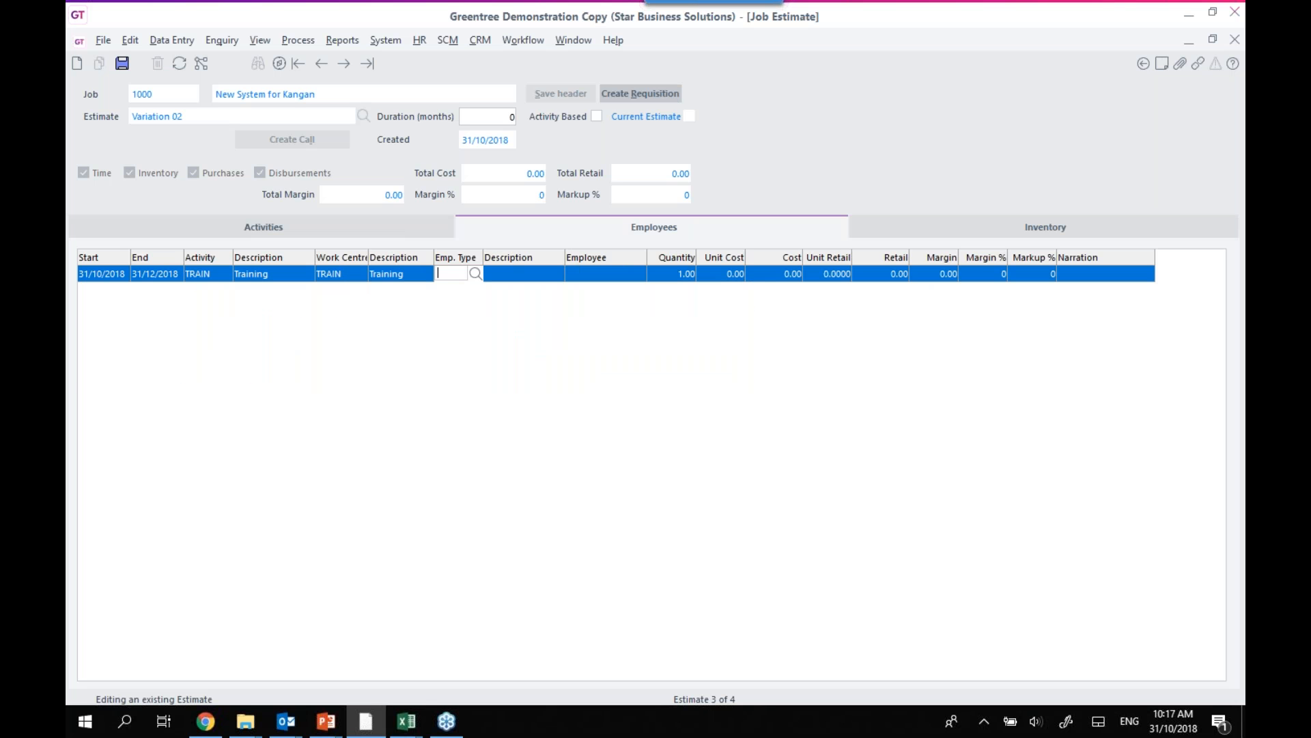
Step: Complete the training employee line with employee type SERTECH and quantity 10, and save the Variation 02 estimate
{"action": "key", "text": "space"}
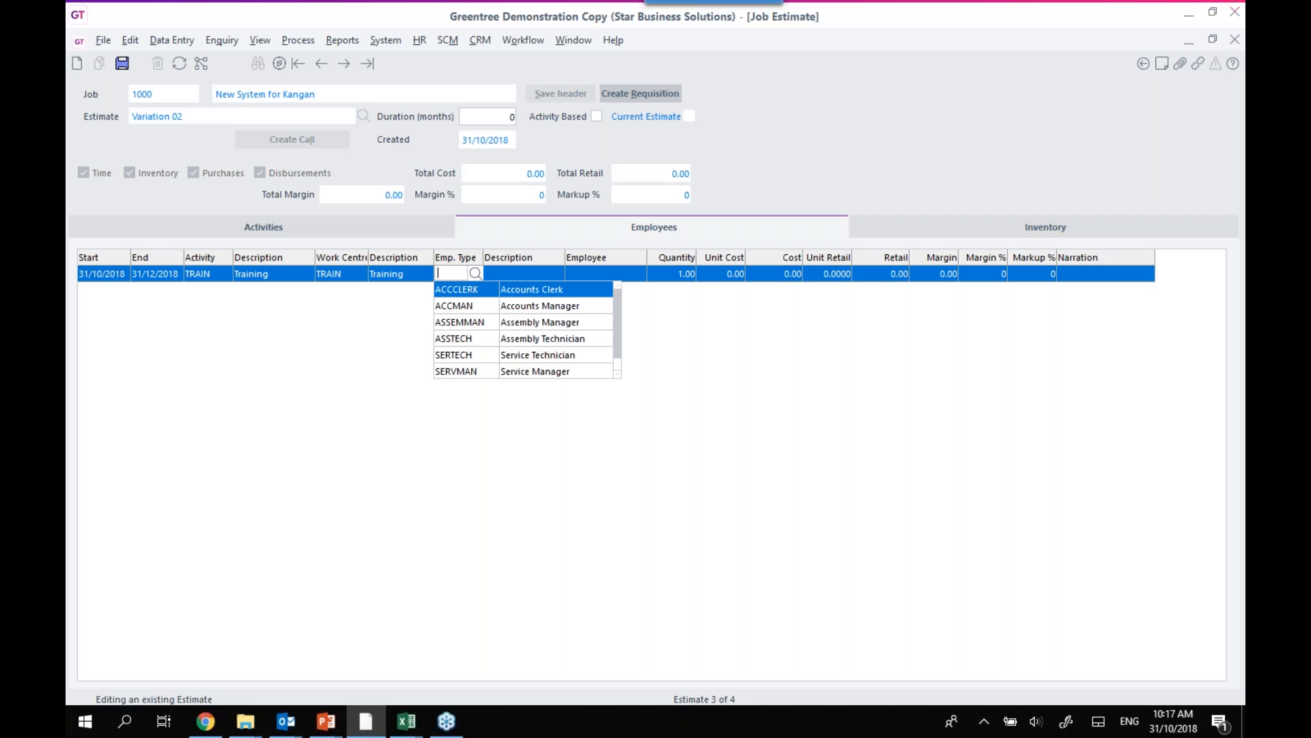
{"action": "type", "text": "S"}
{"action": "key", "text": "Tab"}
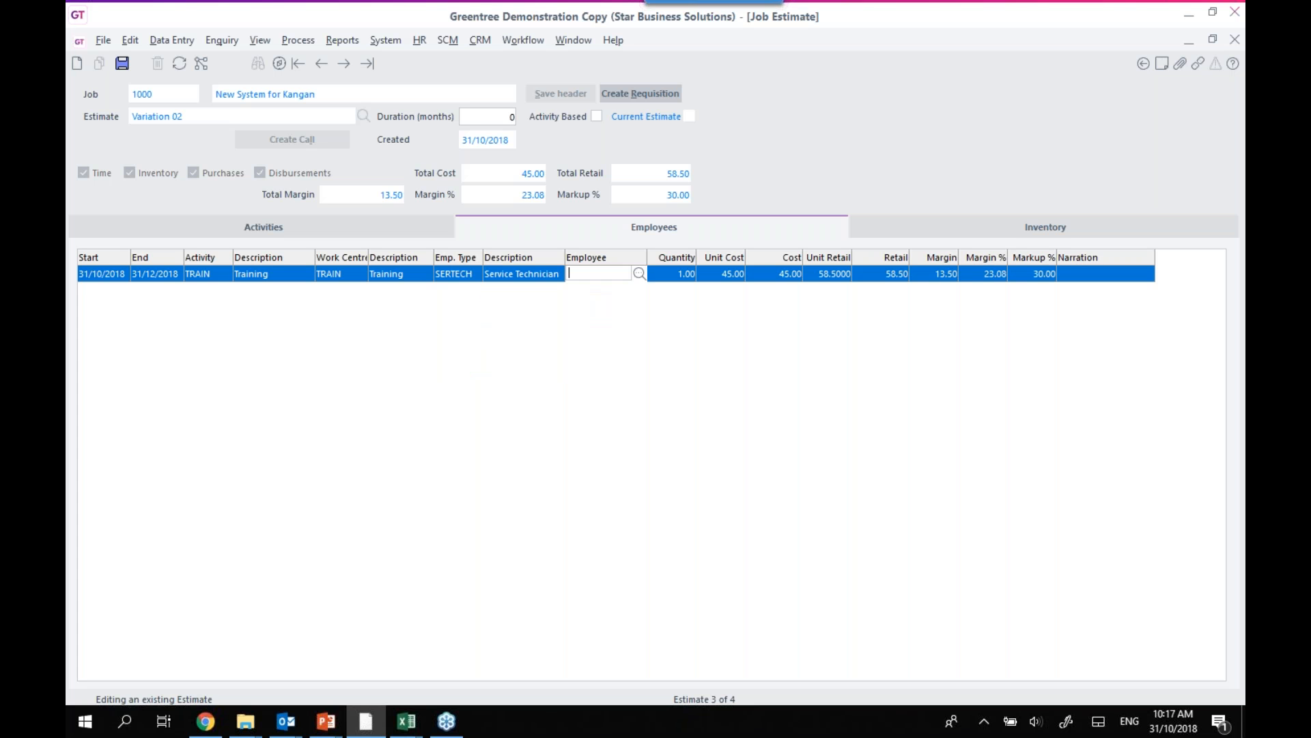
{"action": "key", "text": "Tab"}
{"action": "type", "text": "10"}
{"action": "key", "text": "Tab"}
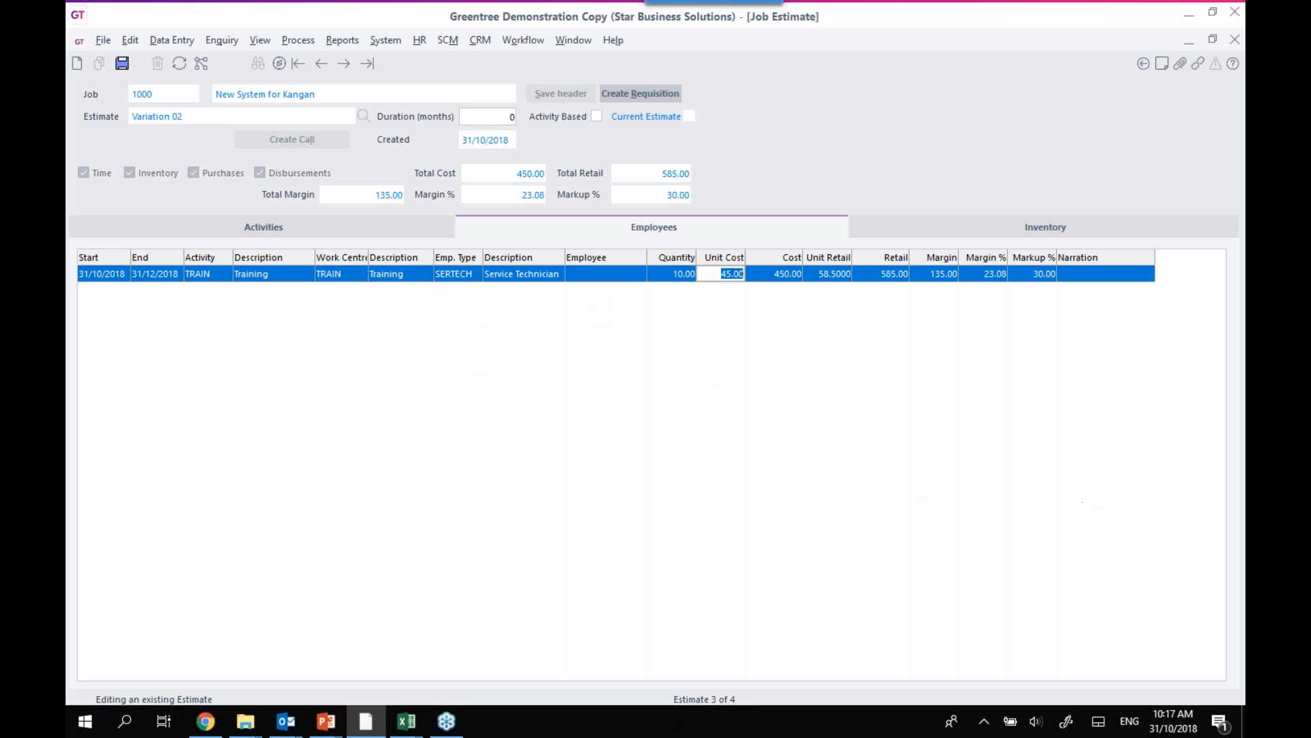
{"action": "left_click", "coordinate": [1106, 274]}
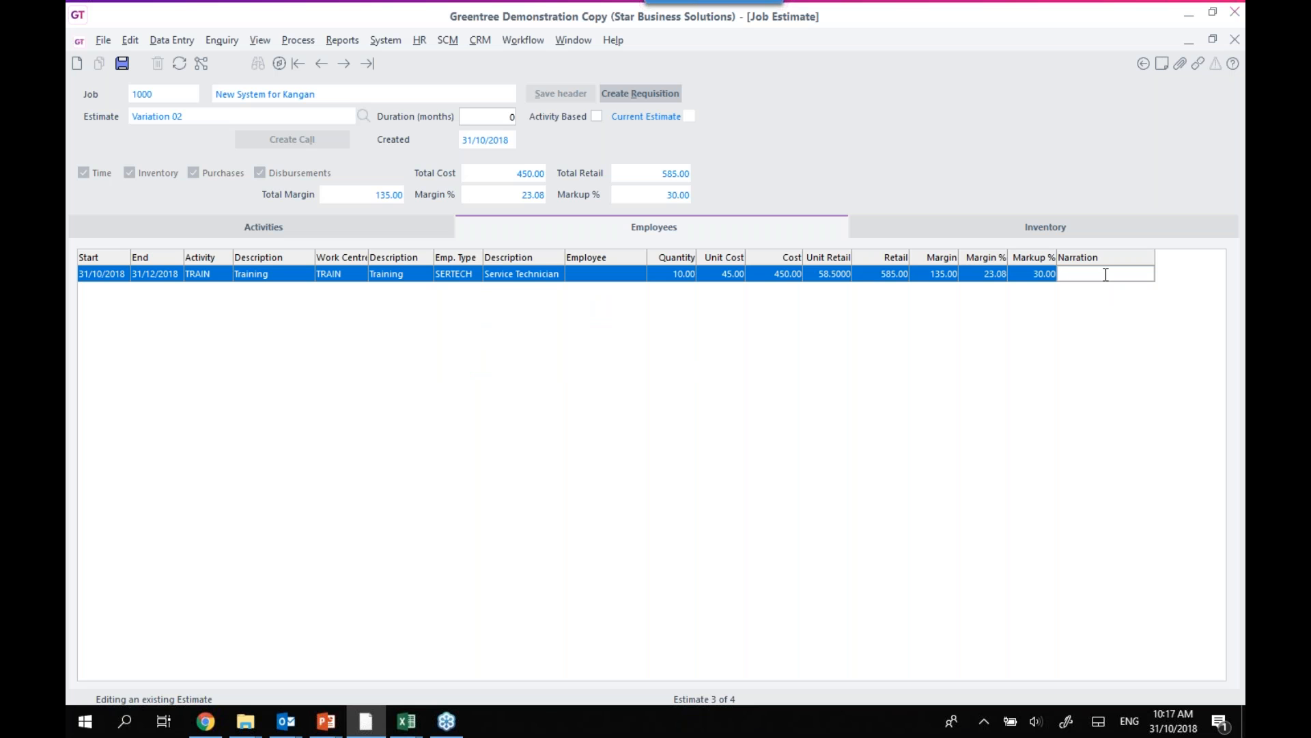
{"action": "left_click", "coordinate": [122, 64]}
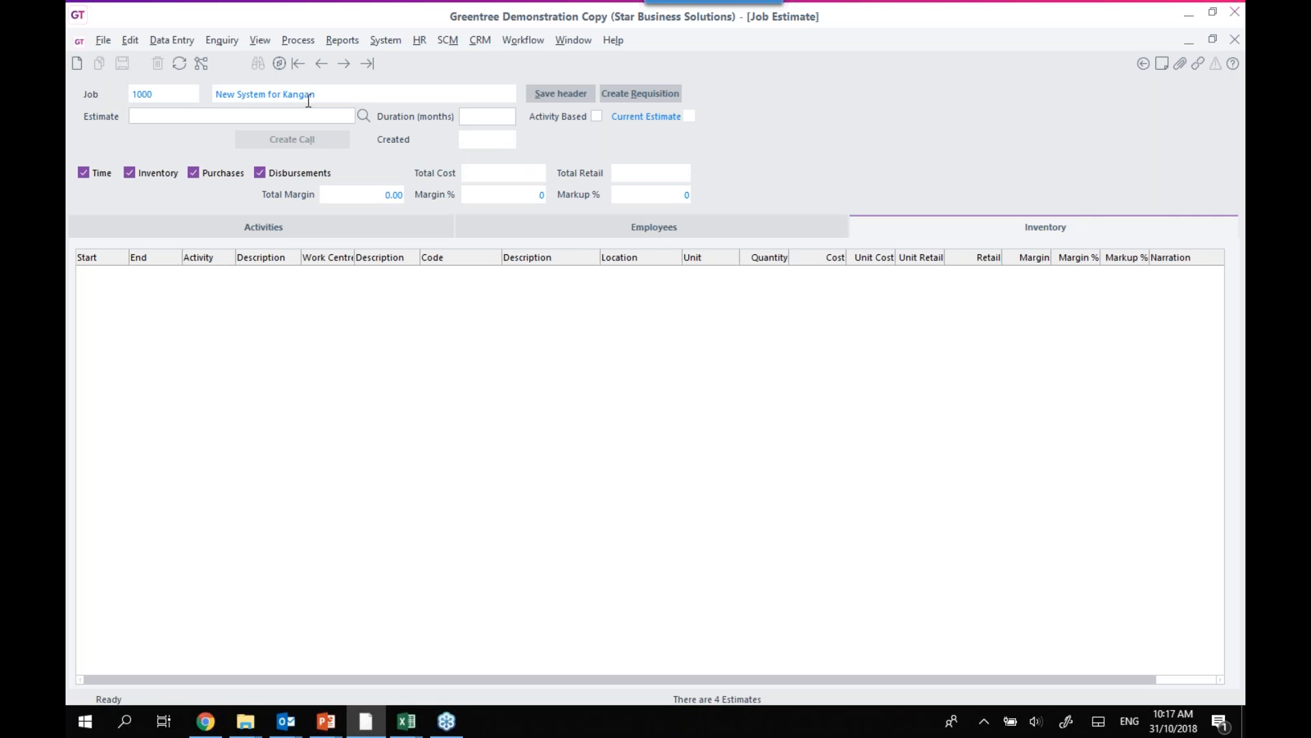
Step: Open the MASTER estimate and check the quantity, unit cost and cost of the added training employee line
{"action": "left_click", "coordinate": [363, 116]}
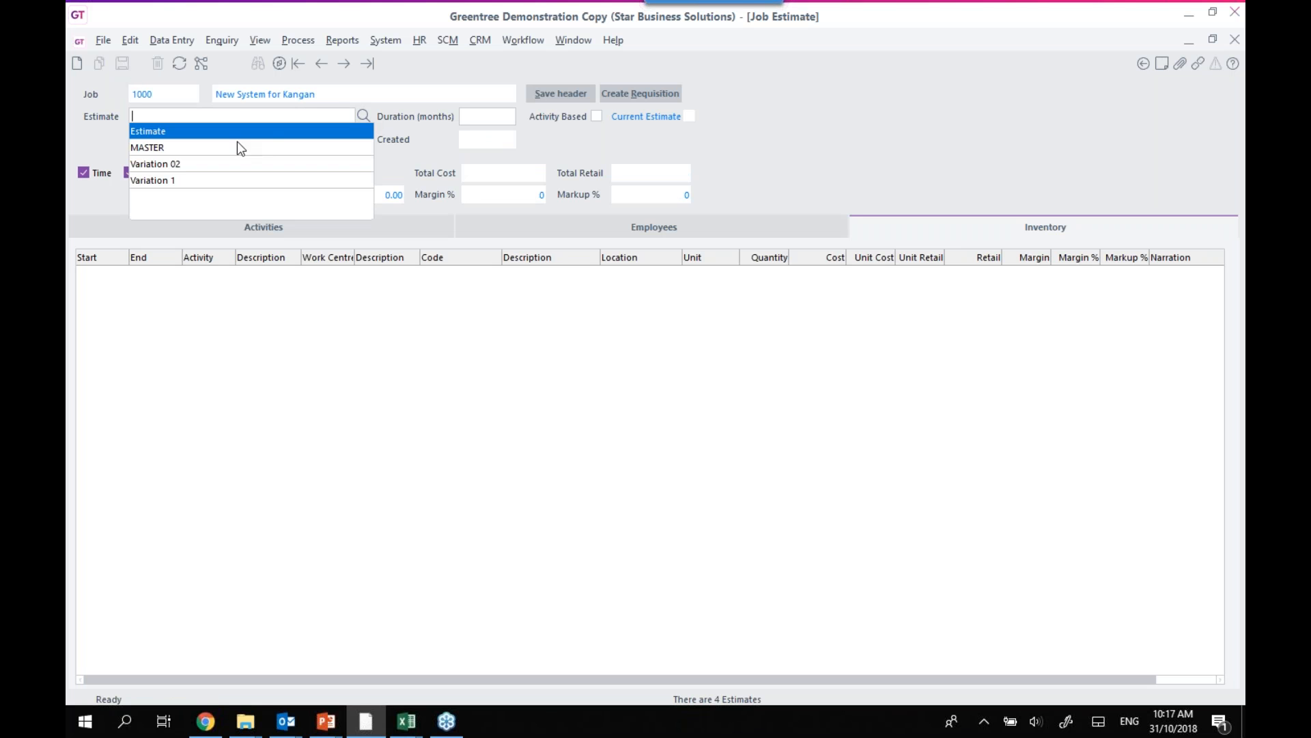
{"action": "left_click", "coordinate": [174, 146]}
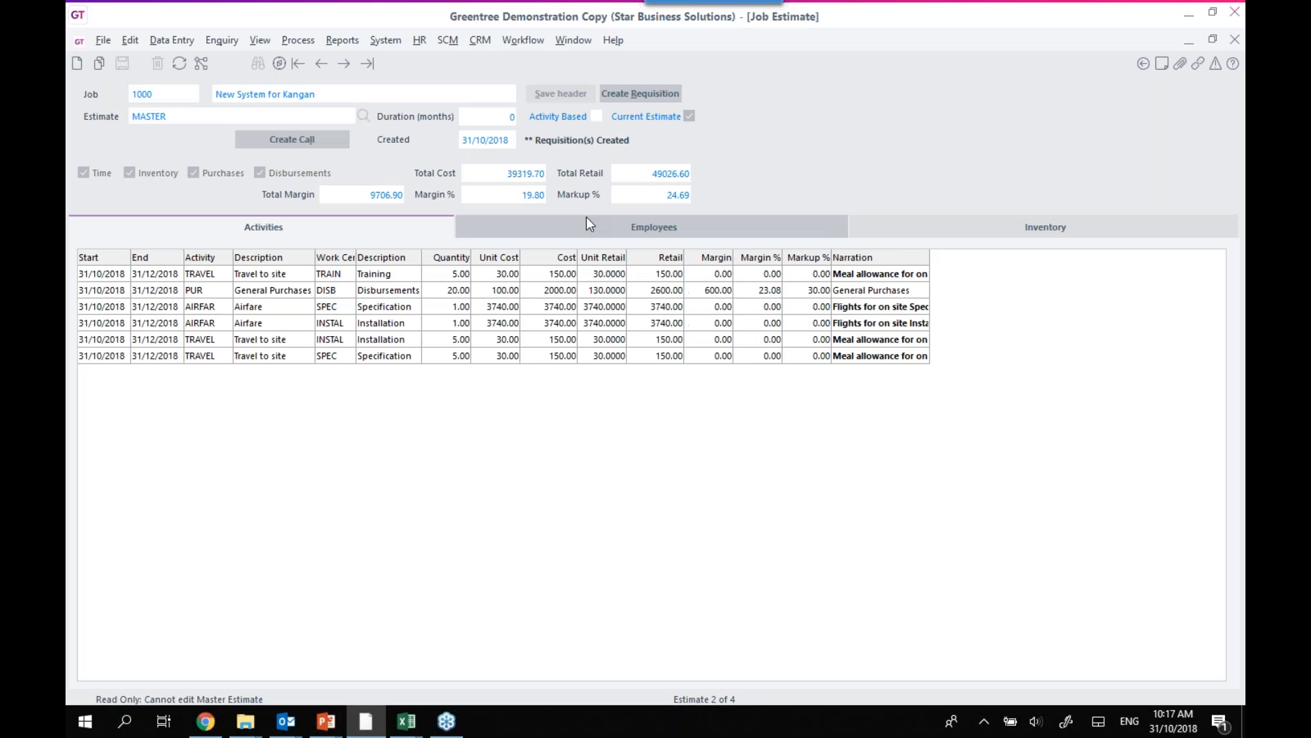
{"action": "left_click", "coordinate": [586, 220]}
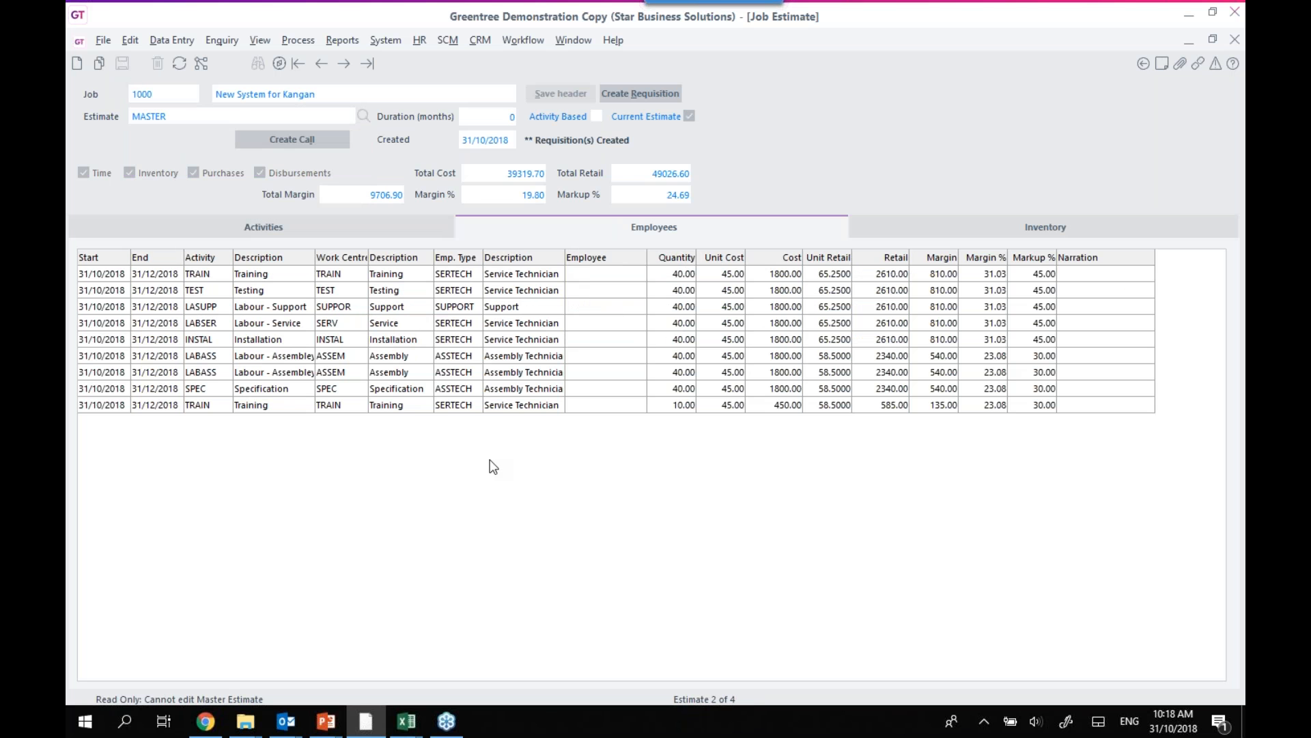
{"action": "left_click", "coordinate": [272, 405]}
{"action": "left_click", "coordinate": [693, 408]}
{"action": "left_click", "coordinate": [726, 409]}
{"action": "left_click", "coordinate": [777, 407]}
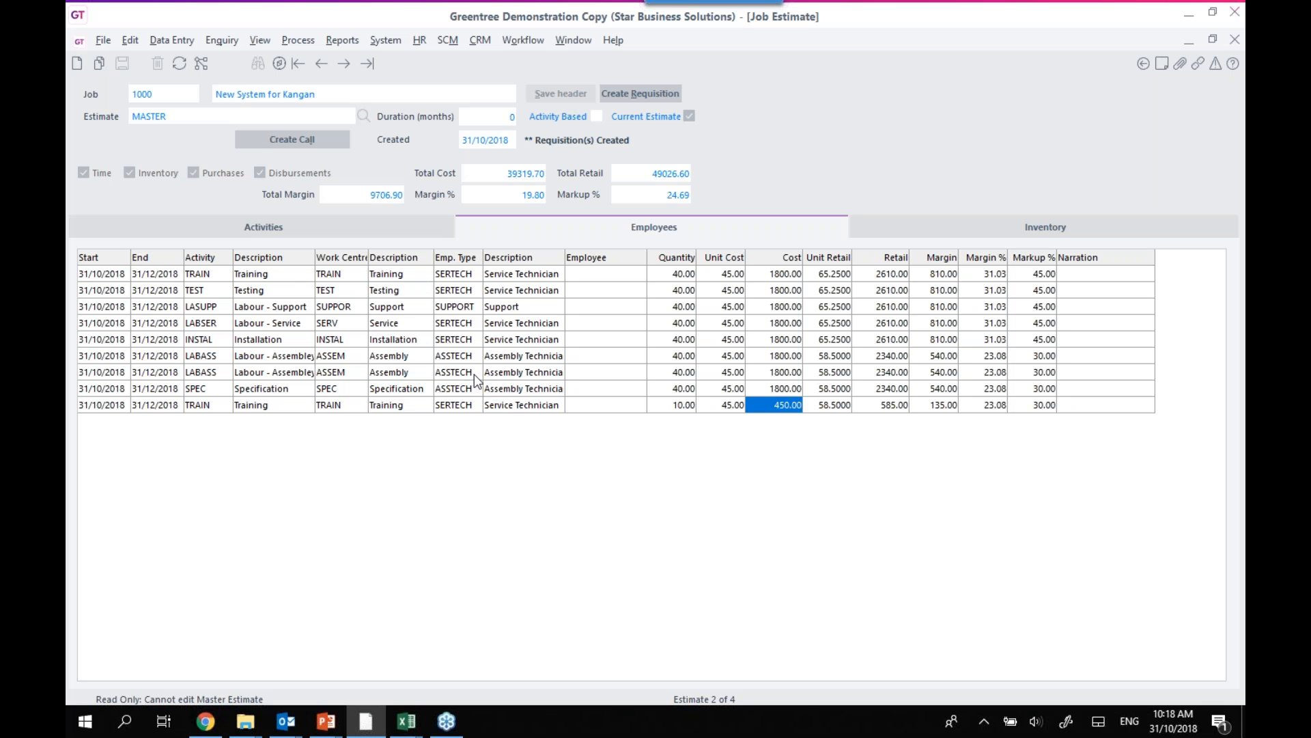
{"action": "left_click", "coordinate": [1233, 42]}
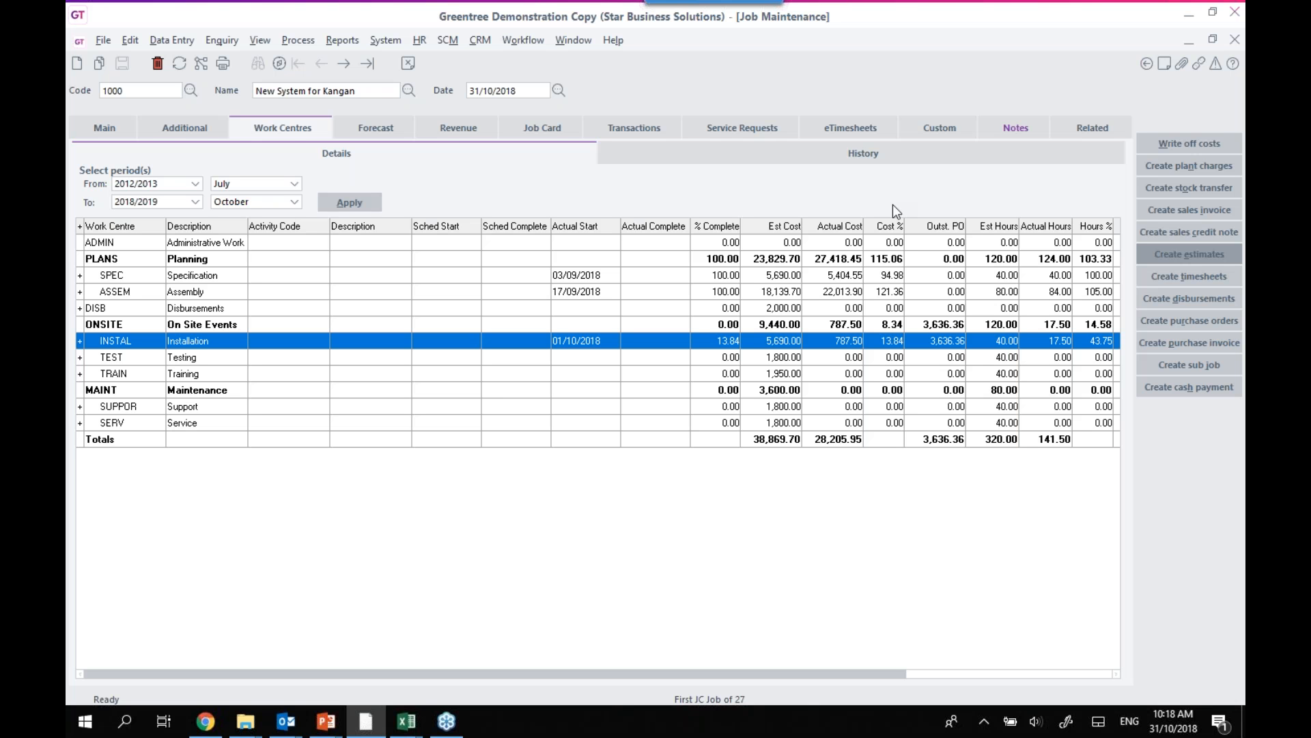
Step: Open requisition creation from the MASTER estimate, review which inventory lines already have a requisition, and leave without creating one
{"action": "left_click", "coordinate": [1182, 254]}
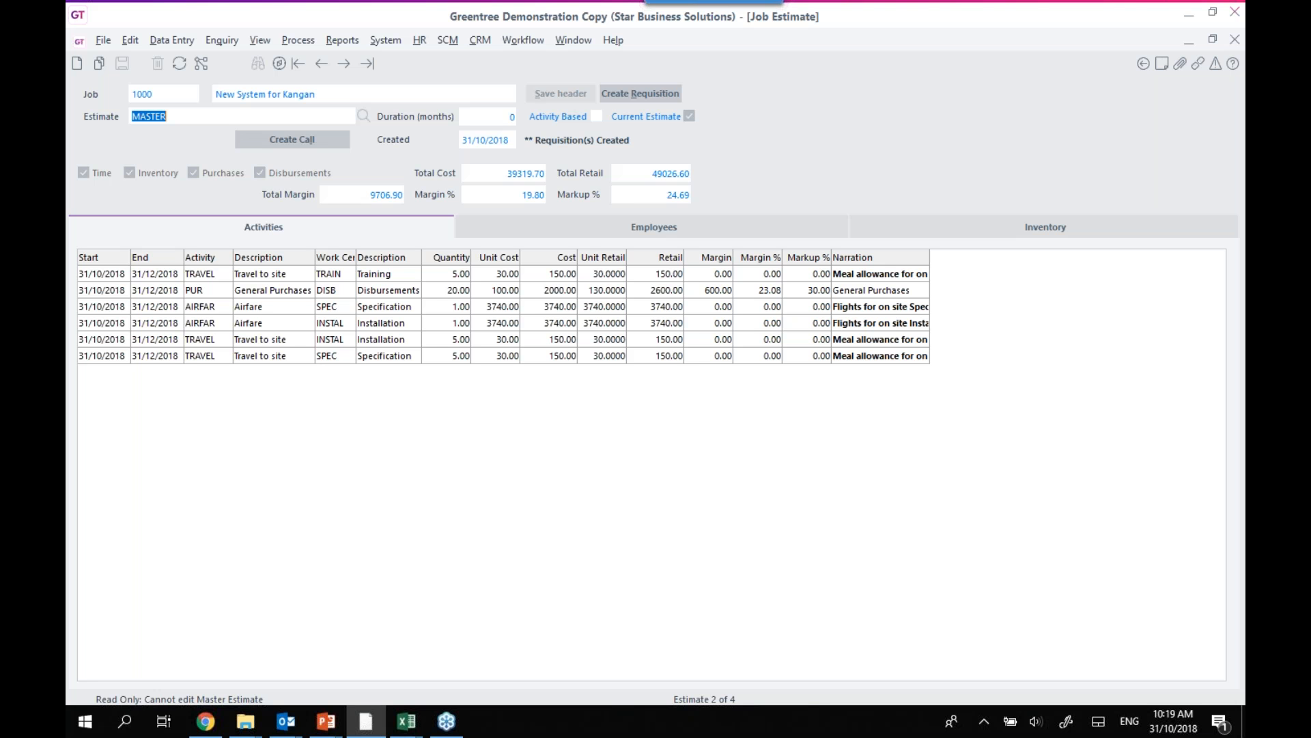
{"action": "left_click", "coordinate": [605, 94]}
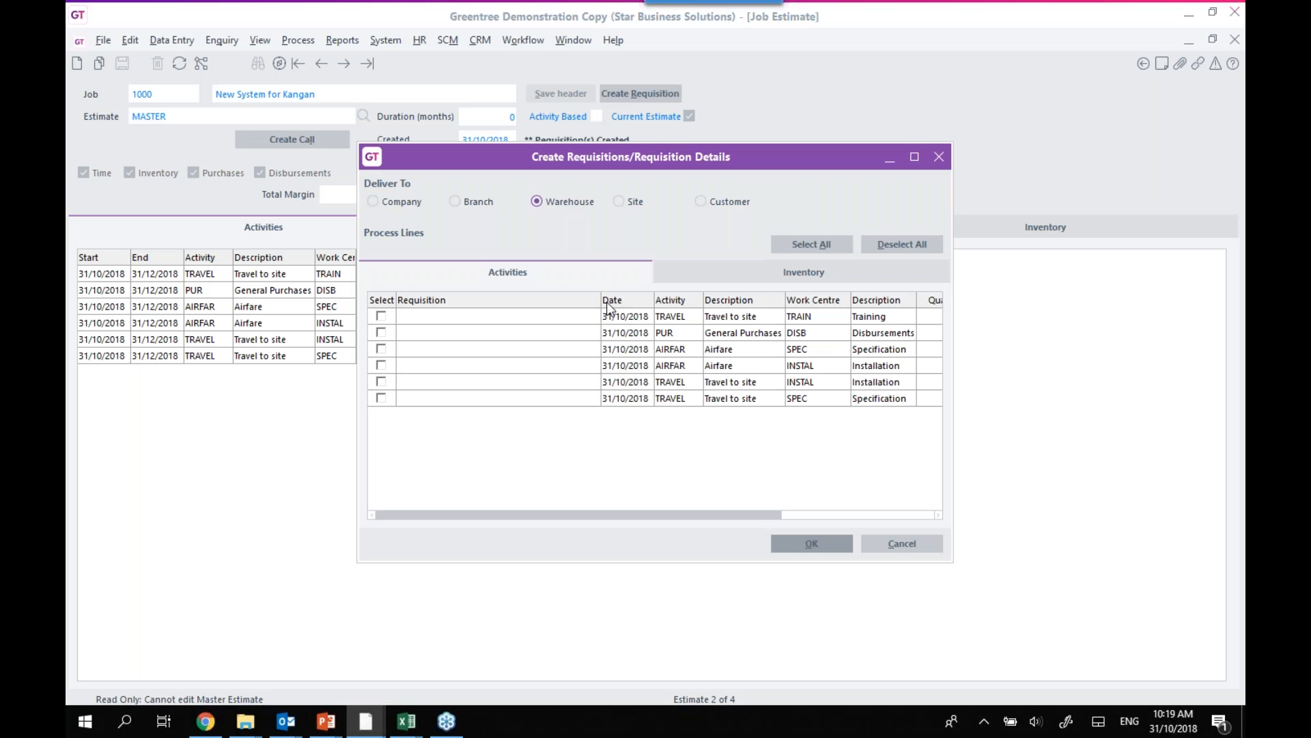
{"action": "left_click", "coordinate": [720, 270]}
{"action": "left_click", "coordinate": [433, 319]}
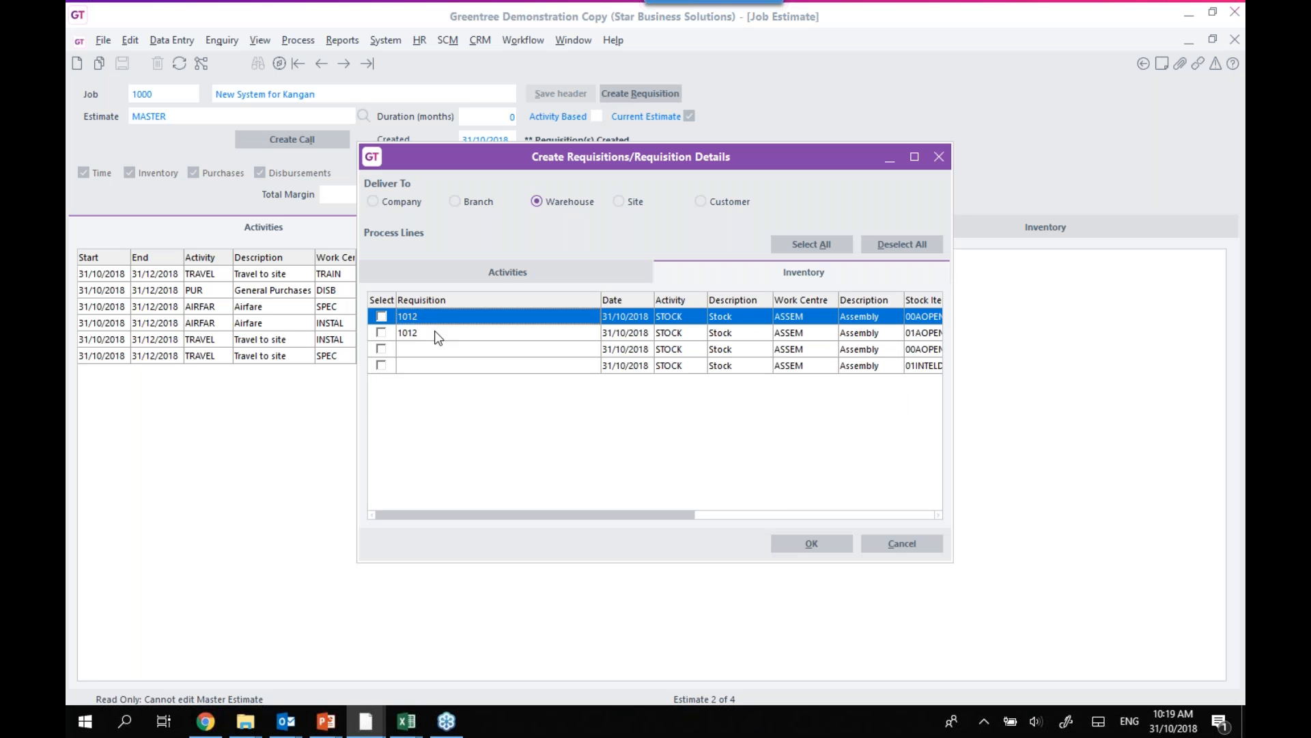
{"action": "left_click", "coordinate": [434, 332]}
{"action": "left_click", "coordinate": [429, 350]}
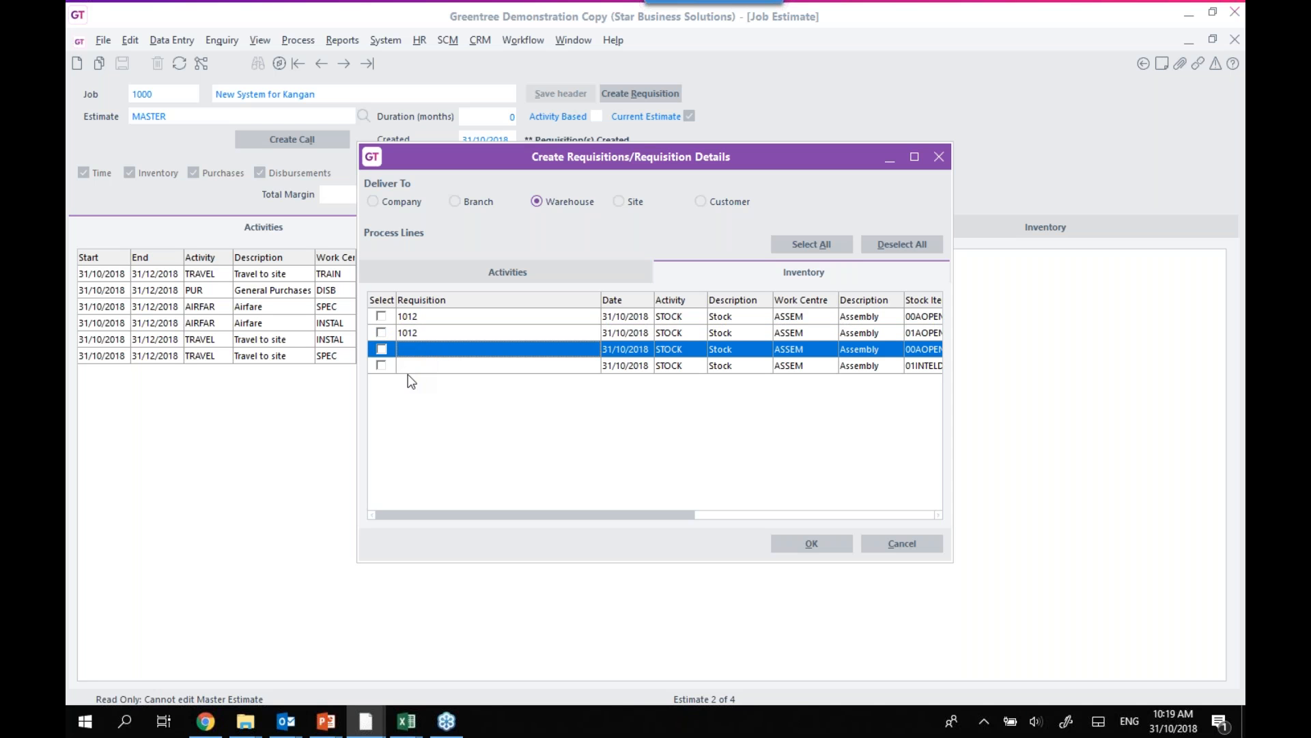
{"action": "left_click", "coordinate": [891, 545]}
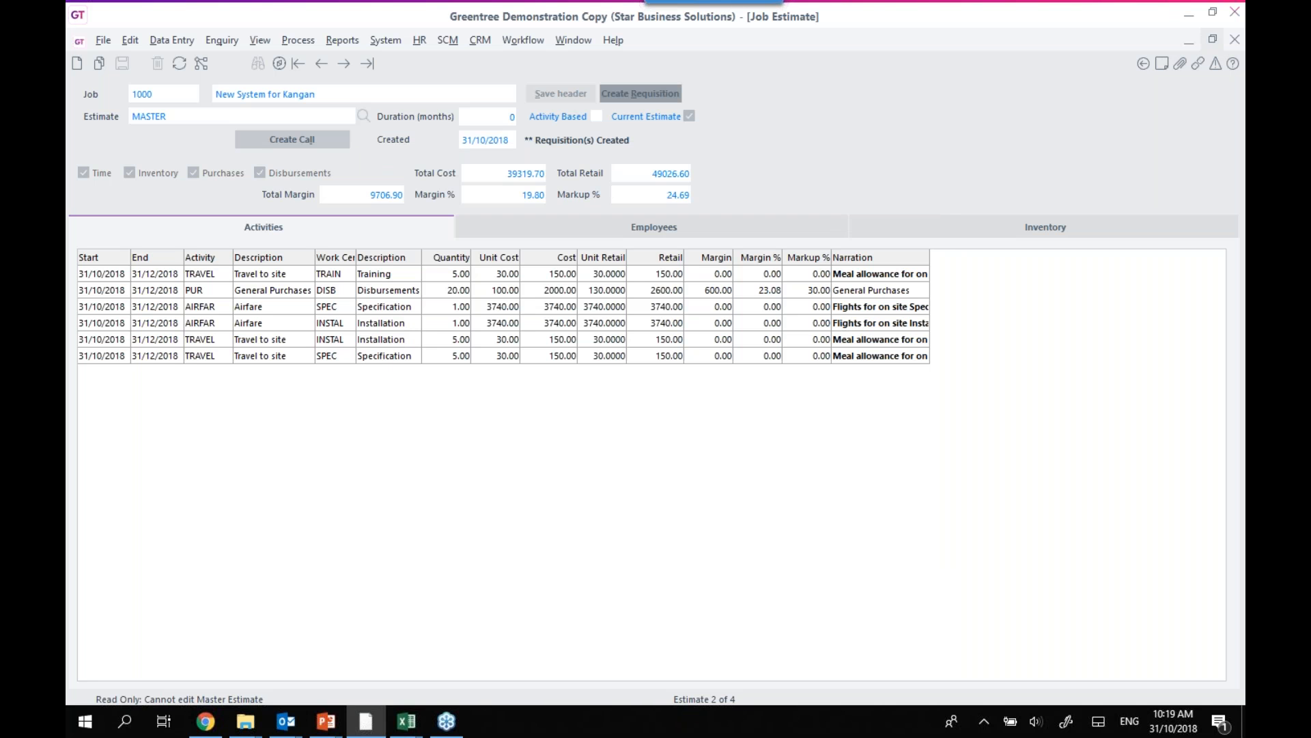
{"action": "left_click", "coordinate": [1233, 42]}
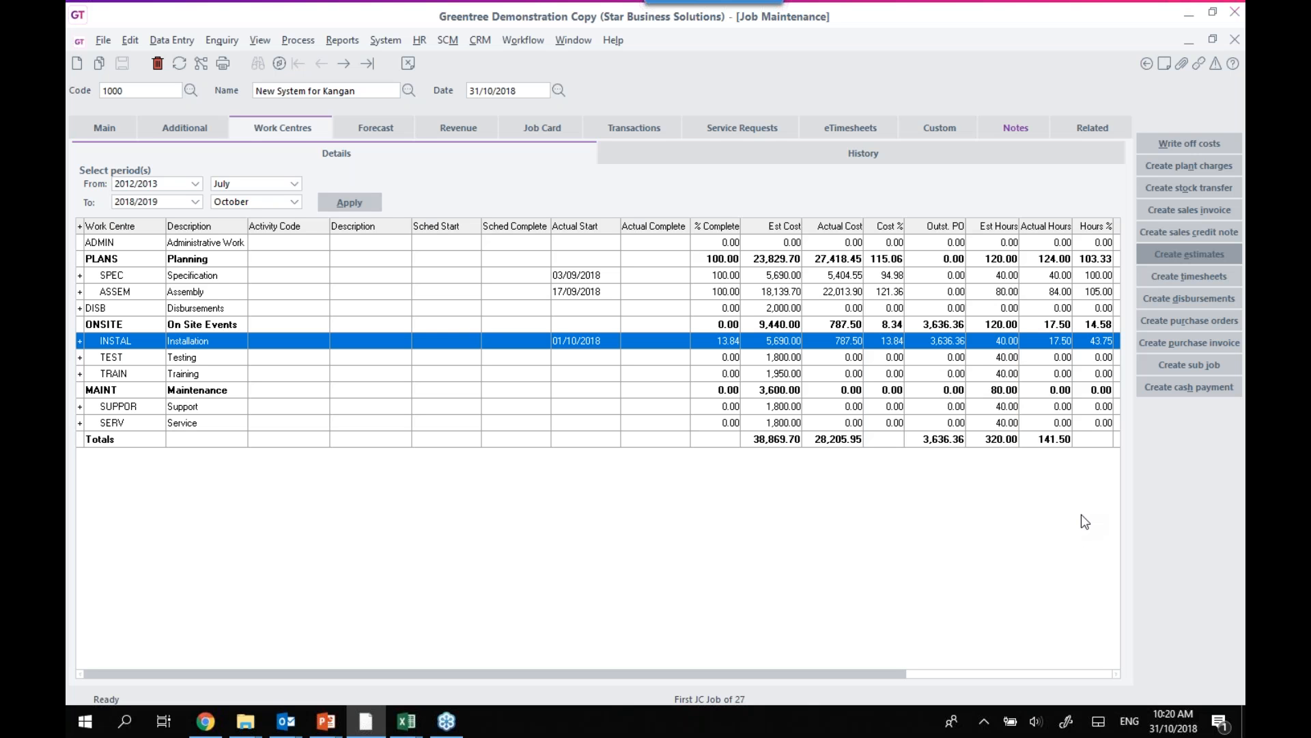
Step: Go to job 1001 Fixed Price System Install and review its main details and the available percent complete calculation methods
{"action": "left_click", "coordinate": [344, 63]}
{"action": "left_click", "coordinate": [108, 130]}
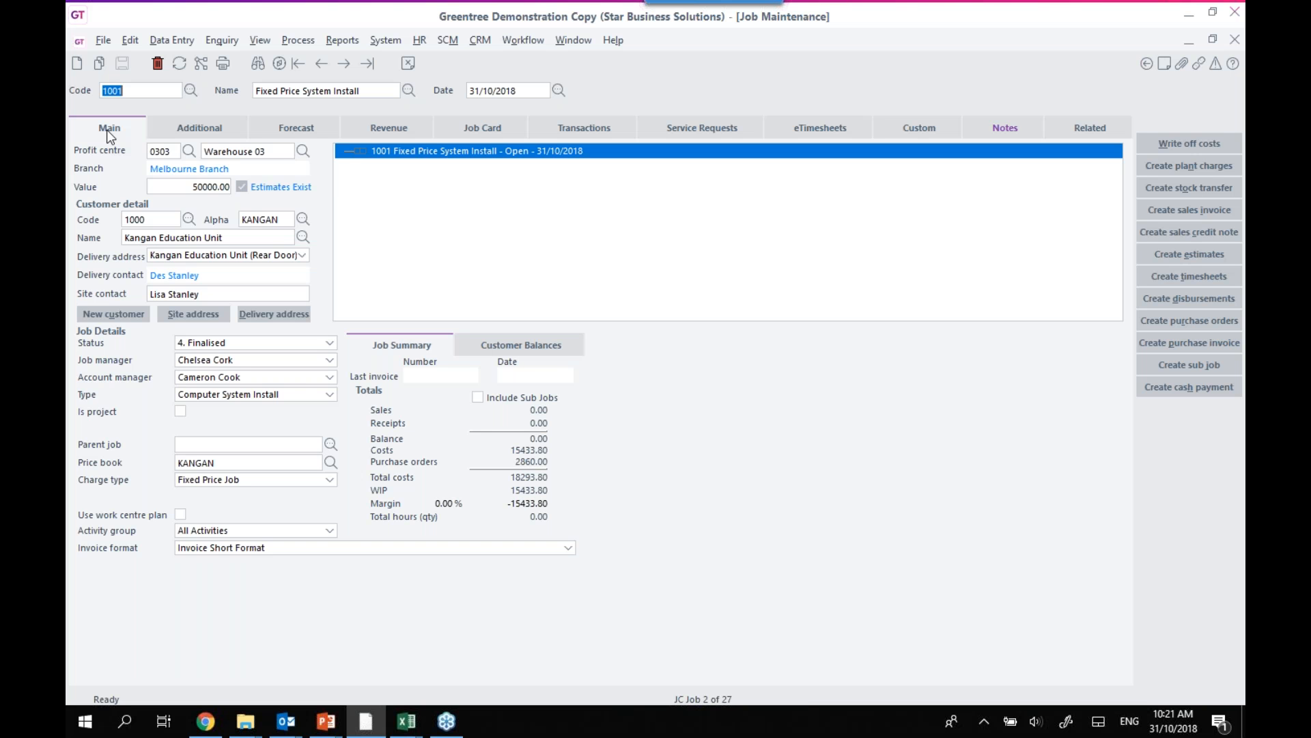
{"action": "left_click", "coordinate": [183, 127]}
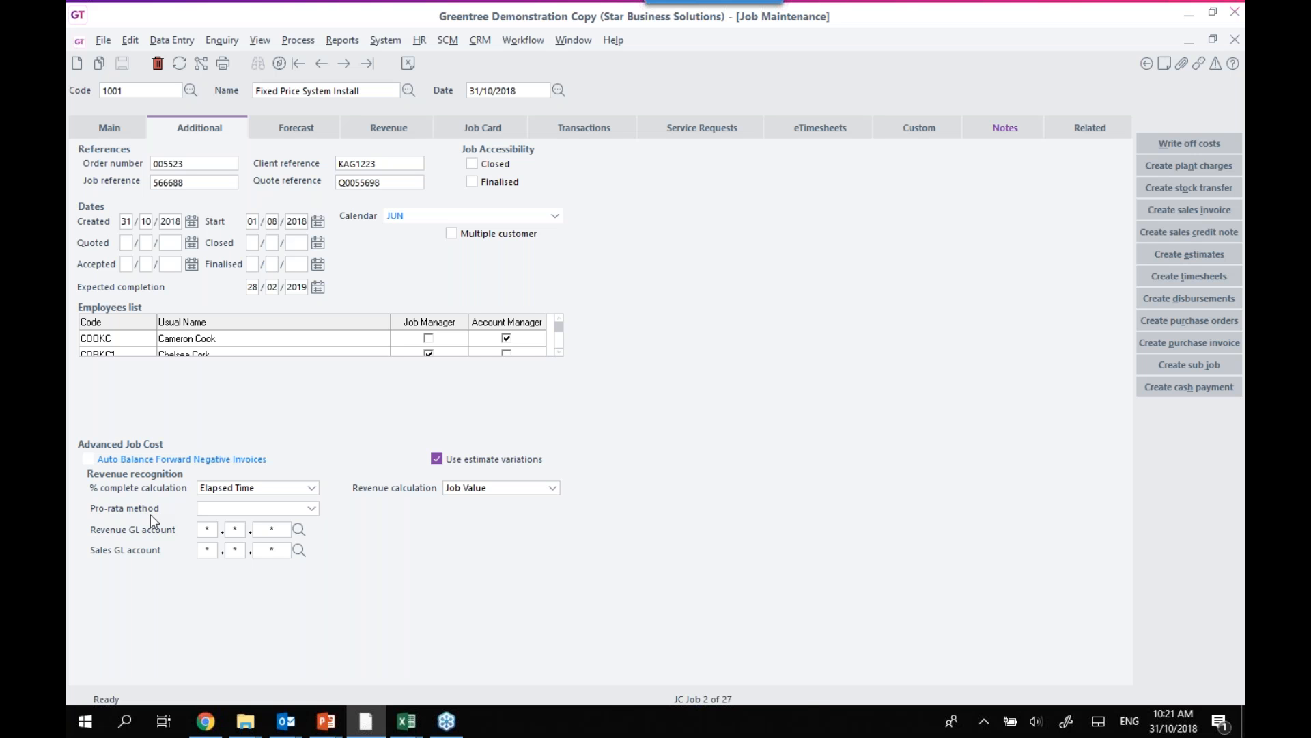
{"action": "left_click", "coordinate": [311, 488]}
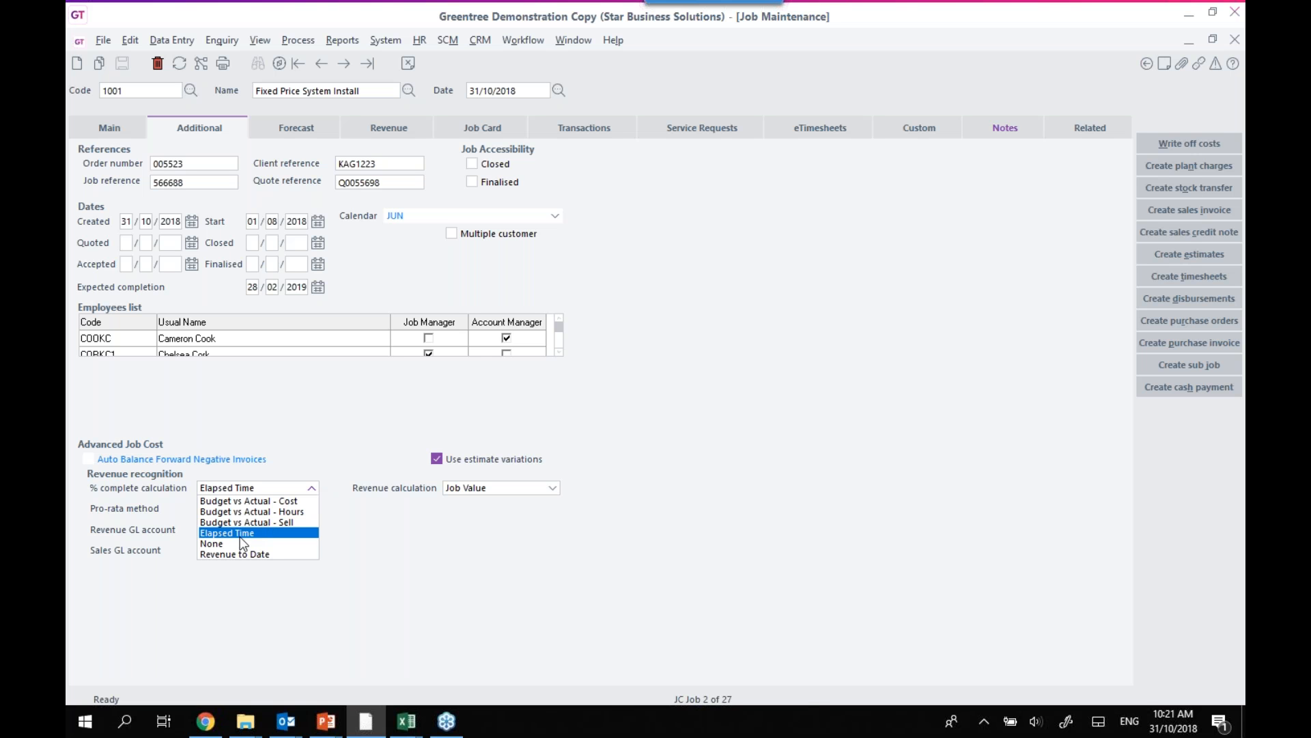
{"action": "left_click", "coordinate": [313, 490]}
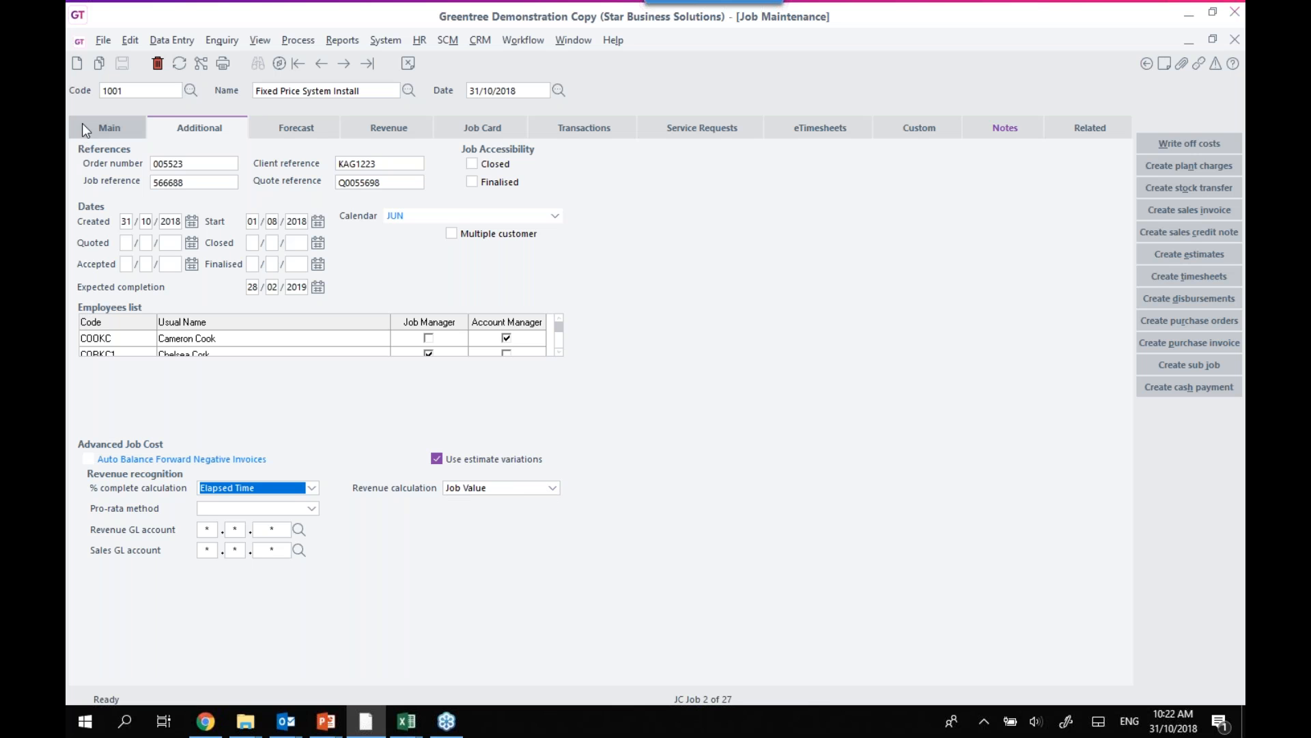
Step: Check job 1001's value and review the available revenue calculation methods
{"action": "left_click", "coordinate": [110, 127]}
{"action": "left_click", "coordinate": [204, 187]}
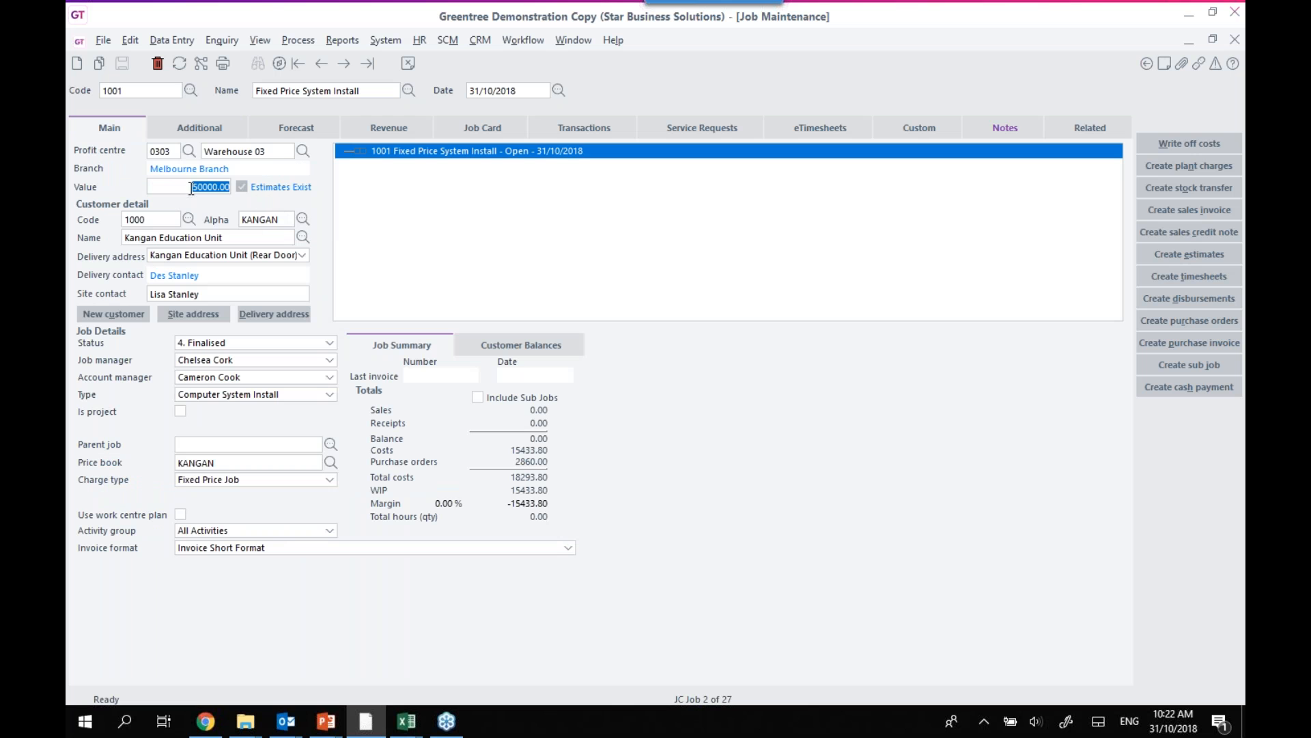
{"action": "left_click", "coordinate": [189, 134]}
{"action": "left_click", "coordinate": [491, 487]}
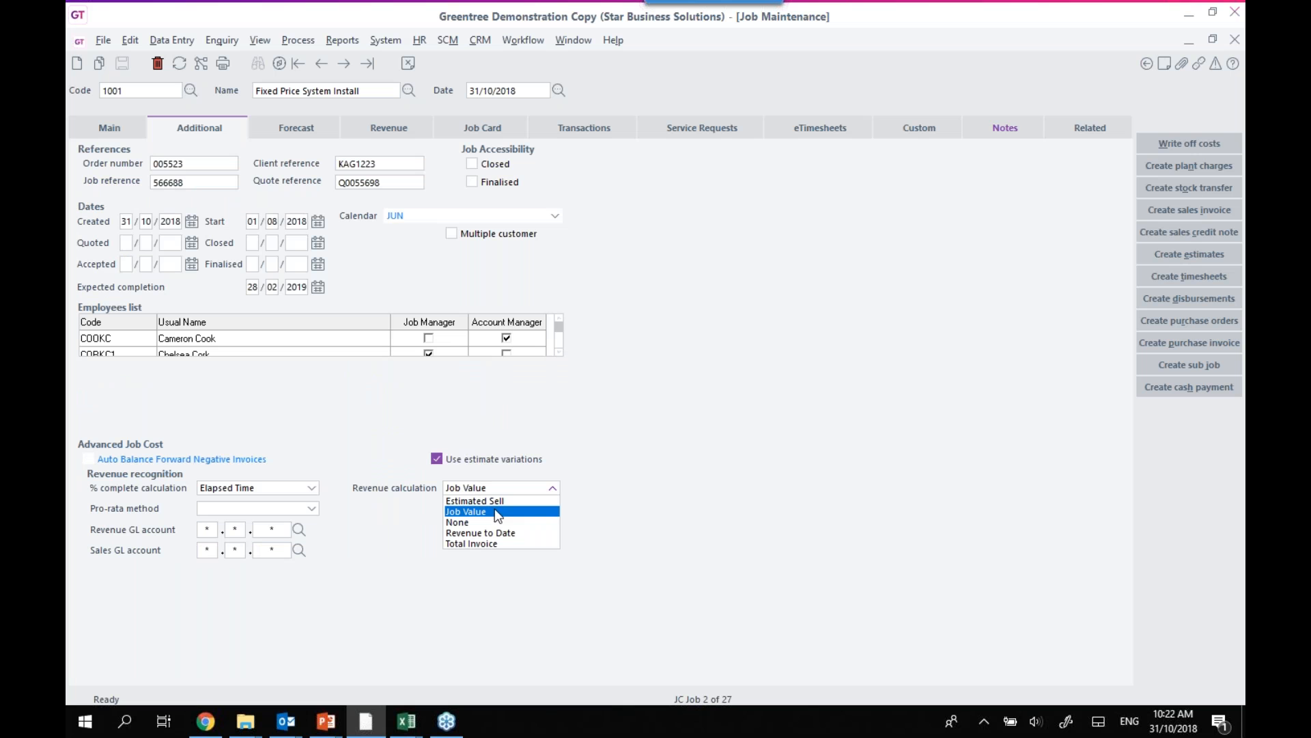
{"action": "left_click", "coordinate": [532, 486]}
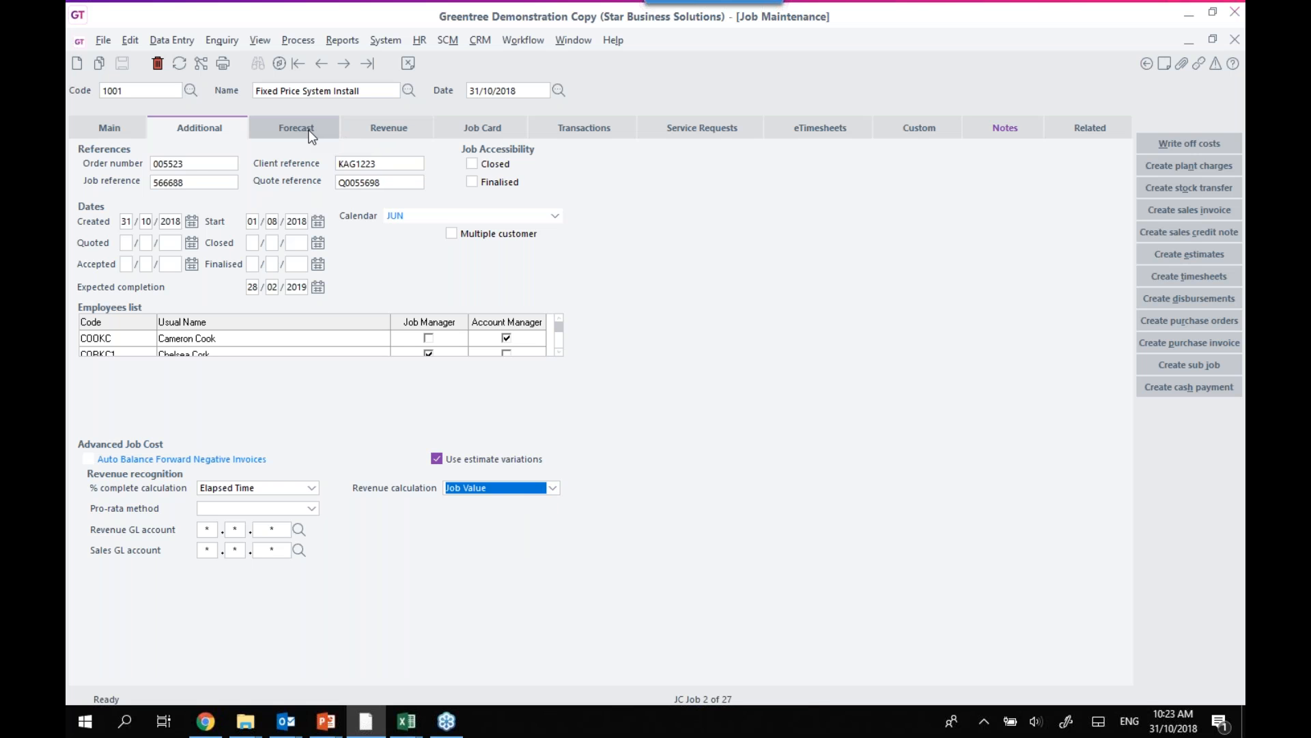
Step: Load job 1001's revenue for July 2012/2013 to October 2018/2019 and examine each period's estimated and actual figures and calculation methods
{"action": "left_click", "coordinate": [359, 128]}
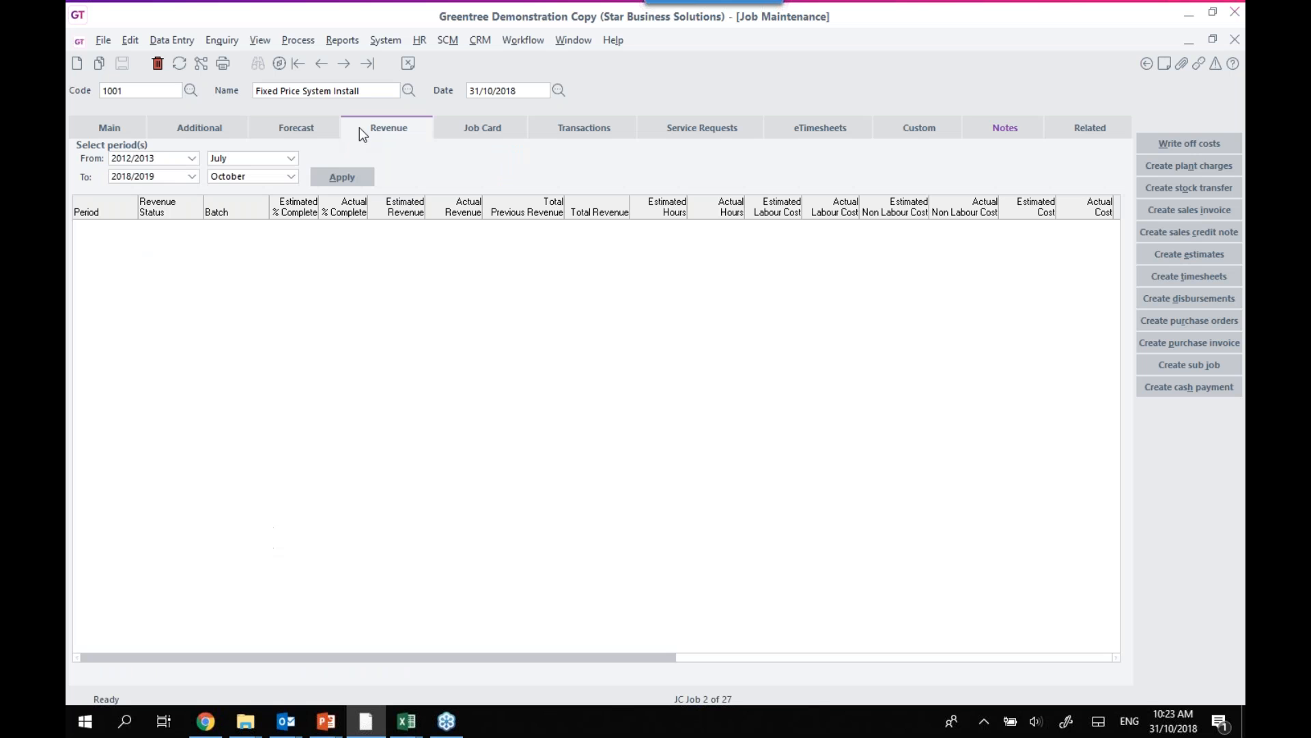
{"action": "left_click", "coordinate": [339, 178]}
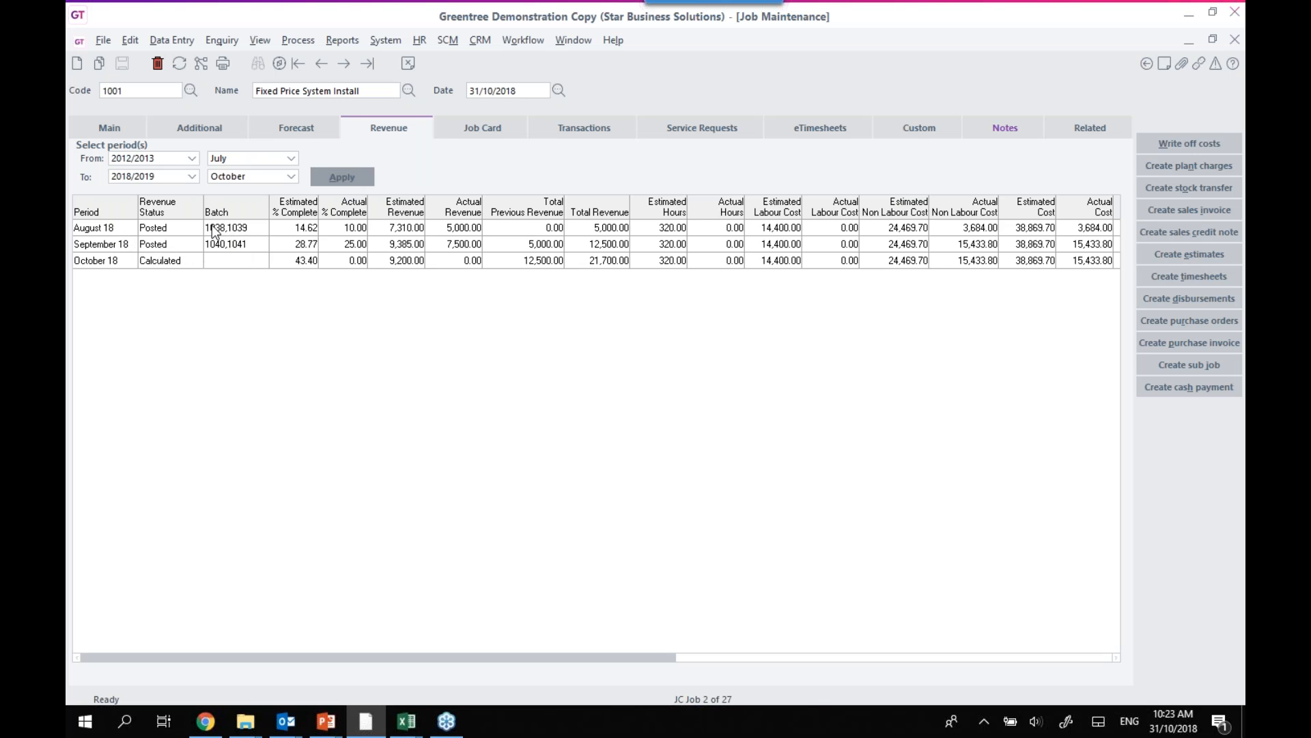
{"action": "left_click", "coordinate": [175, 228]}
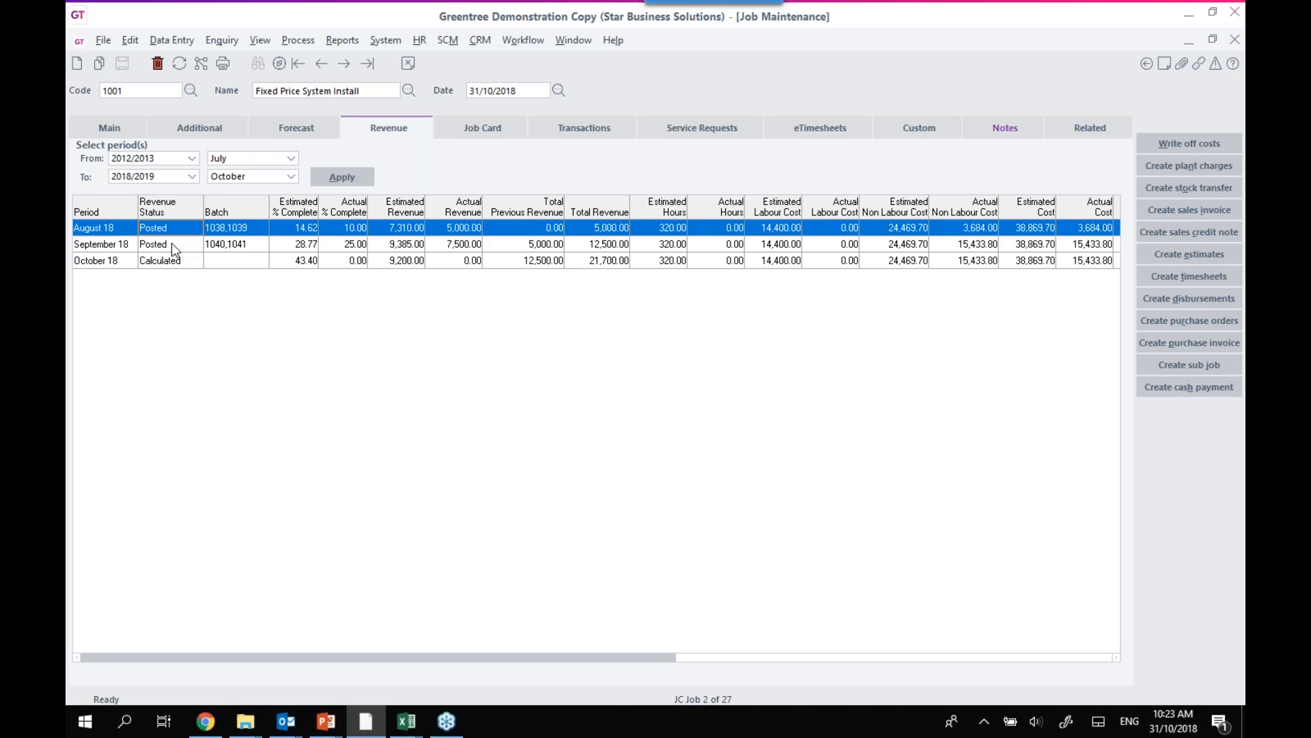
{"action": "left_click", "coordinate": [170, 243]}
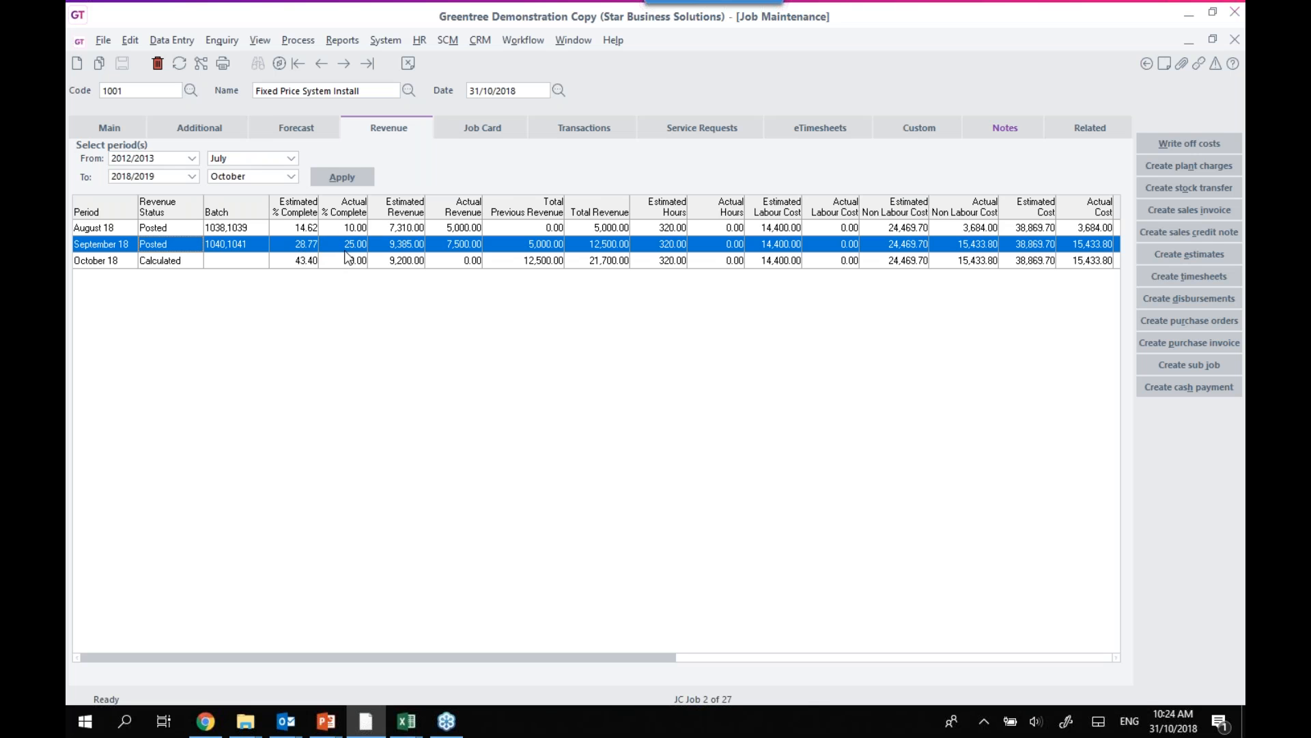
{"action": "left_click", "coordinate": [285, 232]}
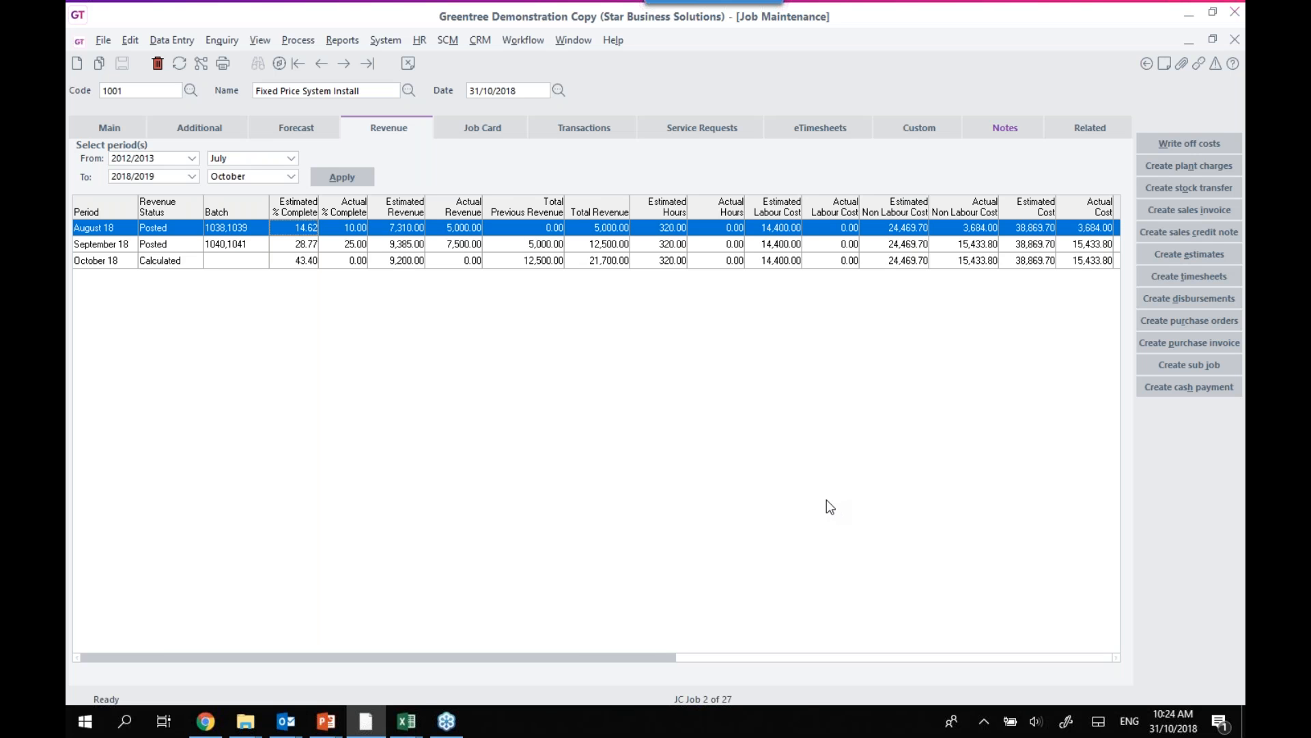
{"action": "left_click_drag", "start_coordinate": [611, 655], "coordinate": [769, 656]}
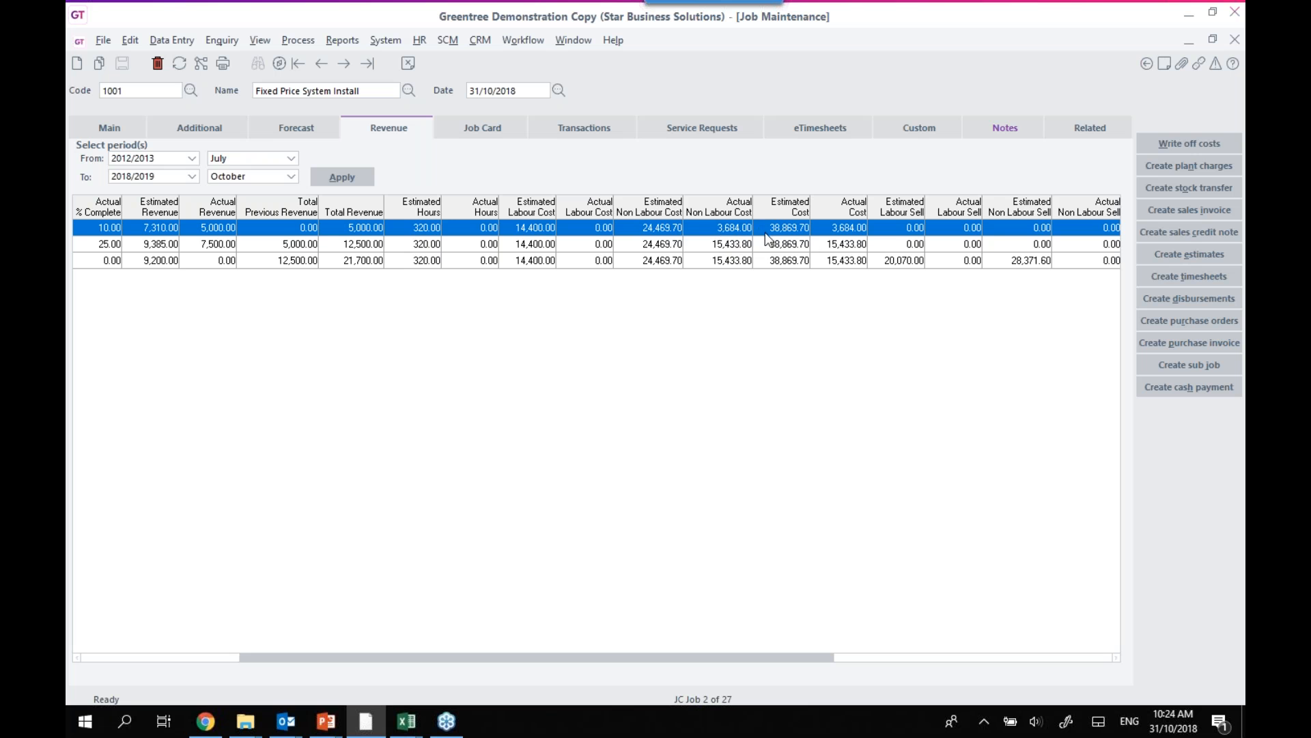
{"action": "scroll", "coordinate": [451, 611], "scroll_direction": "right", "scroll_amount": 5}
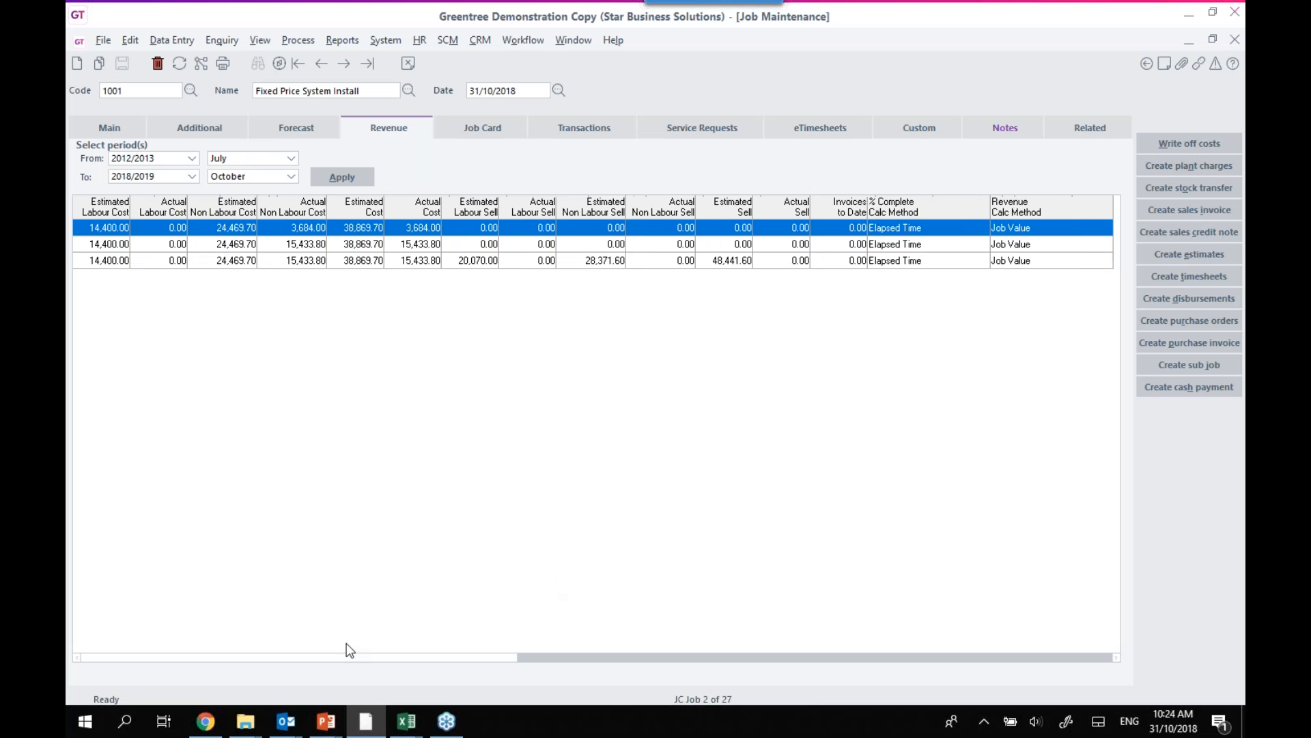
{"action": "left_click", "coordinate": [134, 654]}
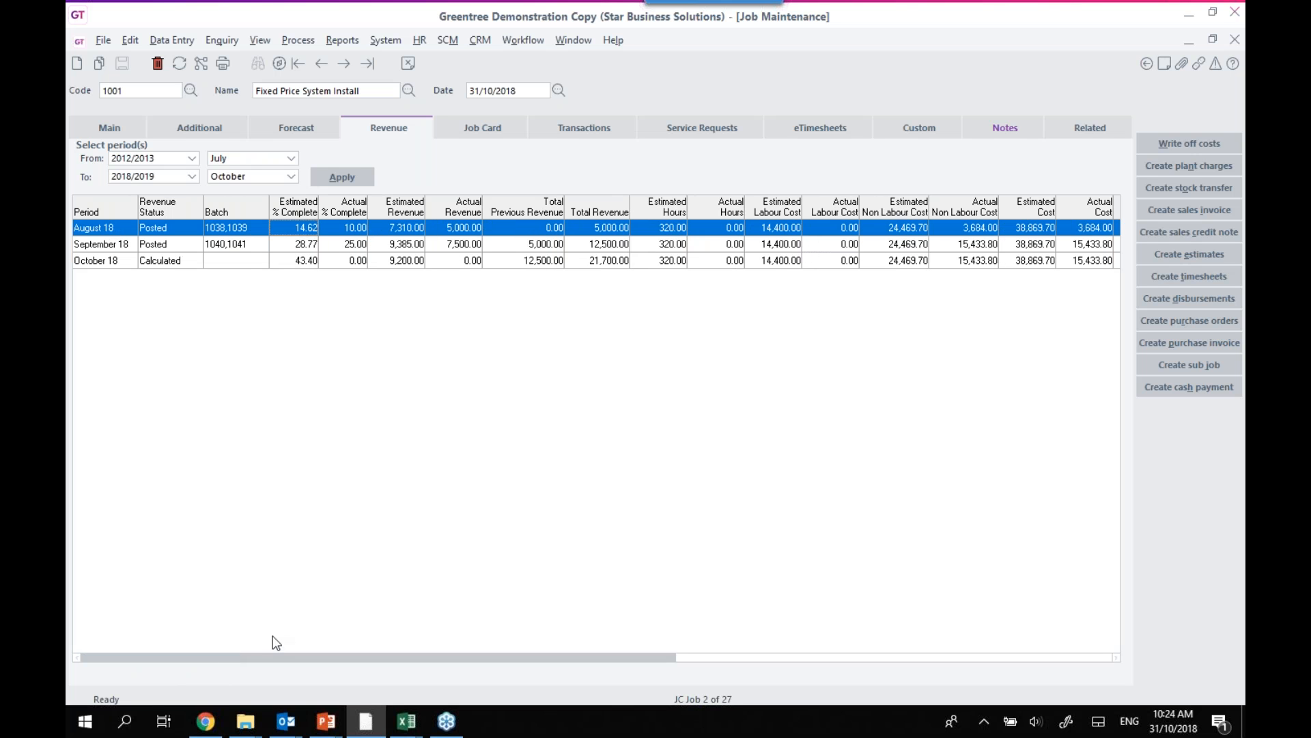
Step: Close the job, open Revenue Recognition Review, search for job 1001 and maximize the review window
{"action": "left_click", "coordinate": [1234, 40]}
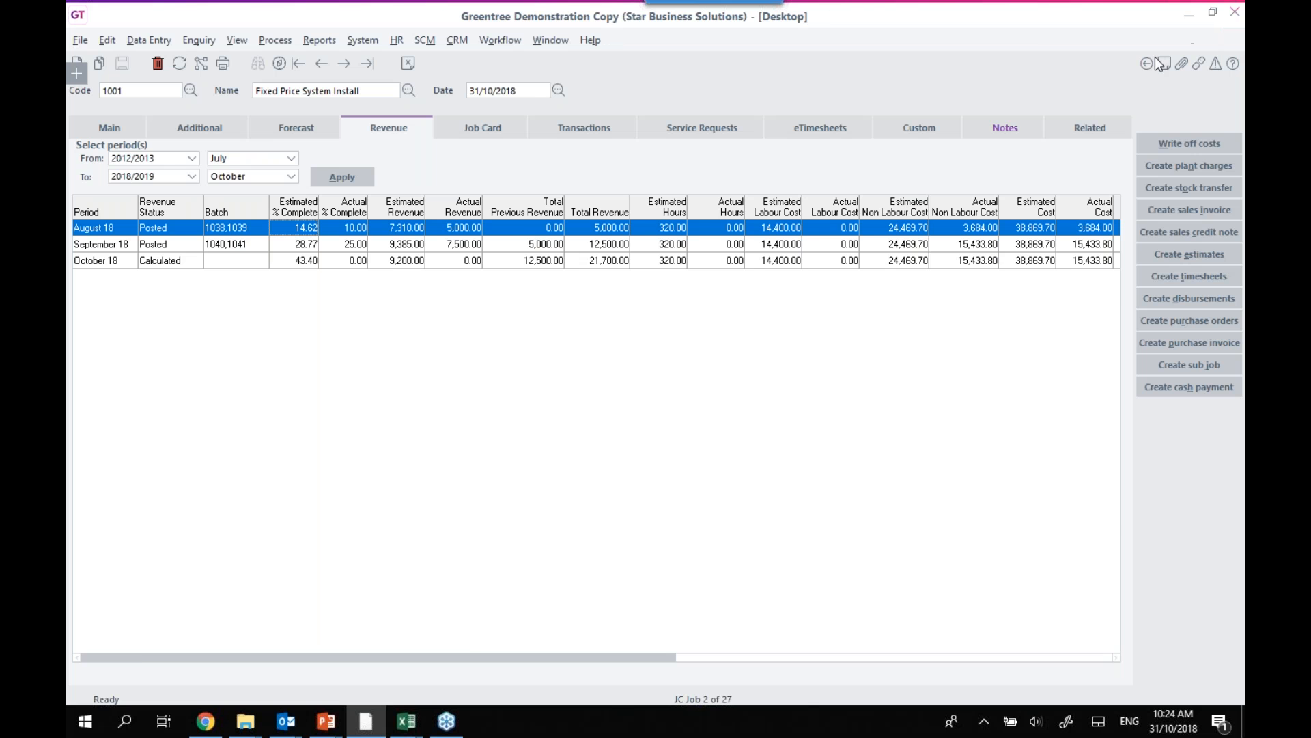
{"action": "left_click", "coordinate": [234, 198]}
{"action": "double_click", "coordinate": [237, 199]}
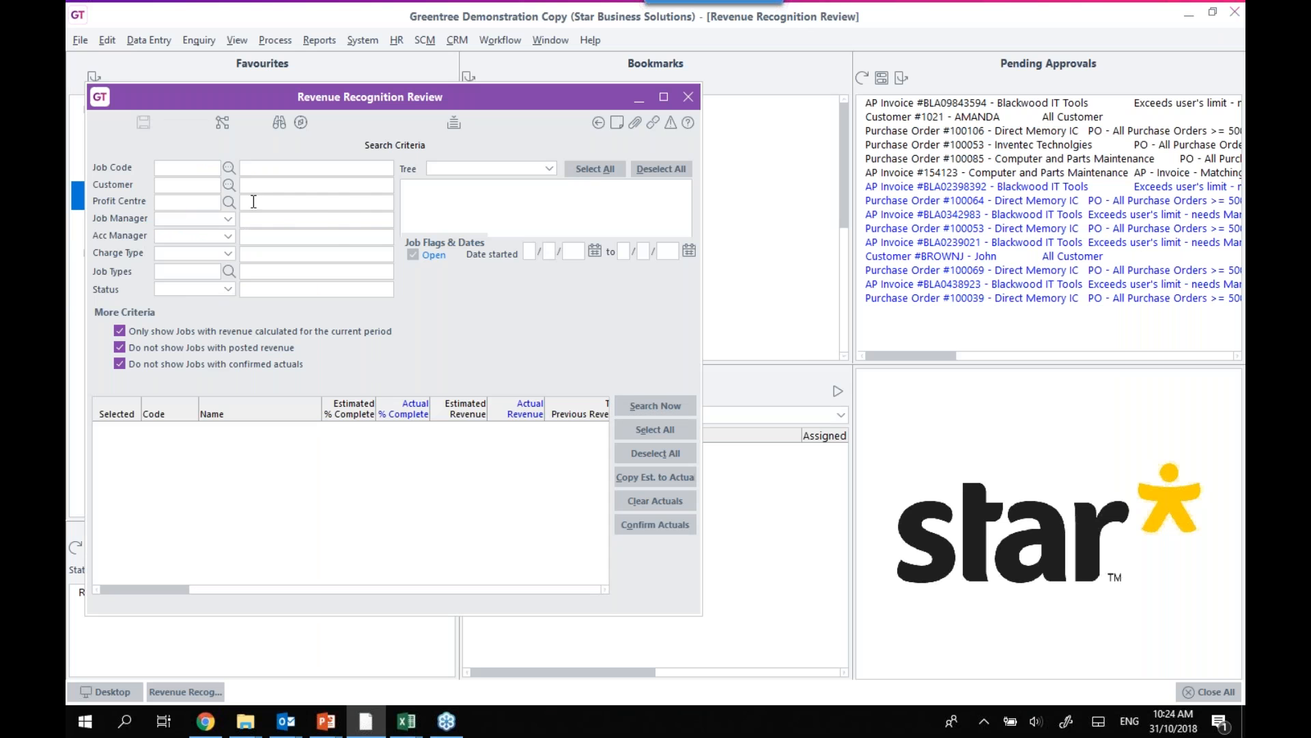
{"action": "left_click", "coordinate": [229, 168]}
{"action": "double_click", "coordinate": [170, 200]}
{"action": "left_click", "coordinate": [633, 405]}
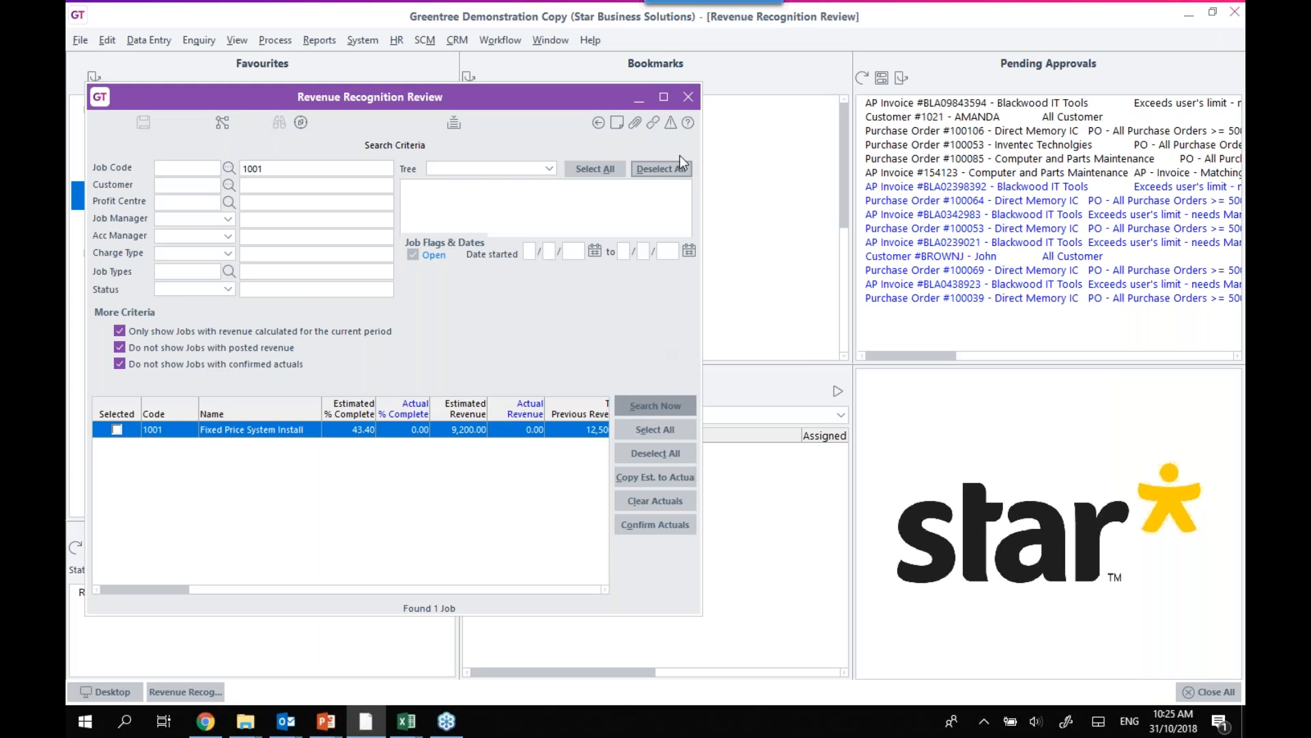
{"action": "left_click", "coordinate": [664, 98]}
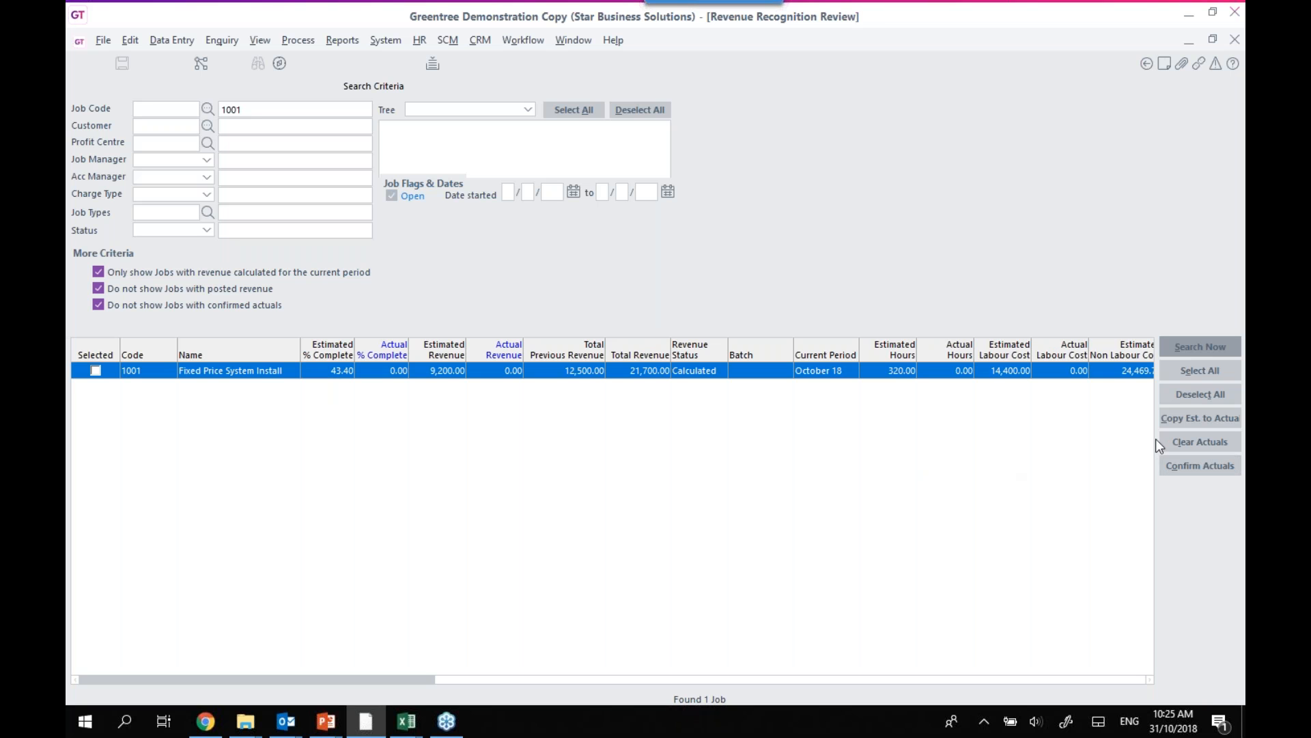
Step: Select job 1001, copy its estimates to actuals and set its actual percent complete to 50
{"action": "left_click", "coordinate": [1219, 373]}
{"action": "left_click", "coordinate": [1204, 421]}
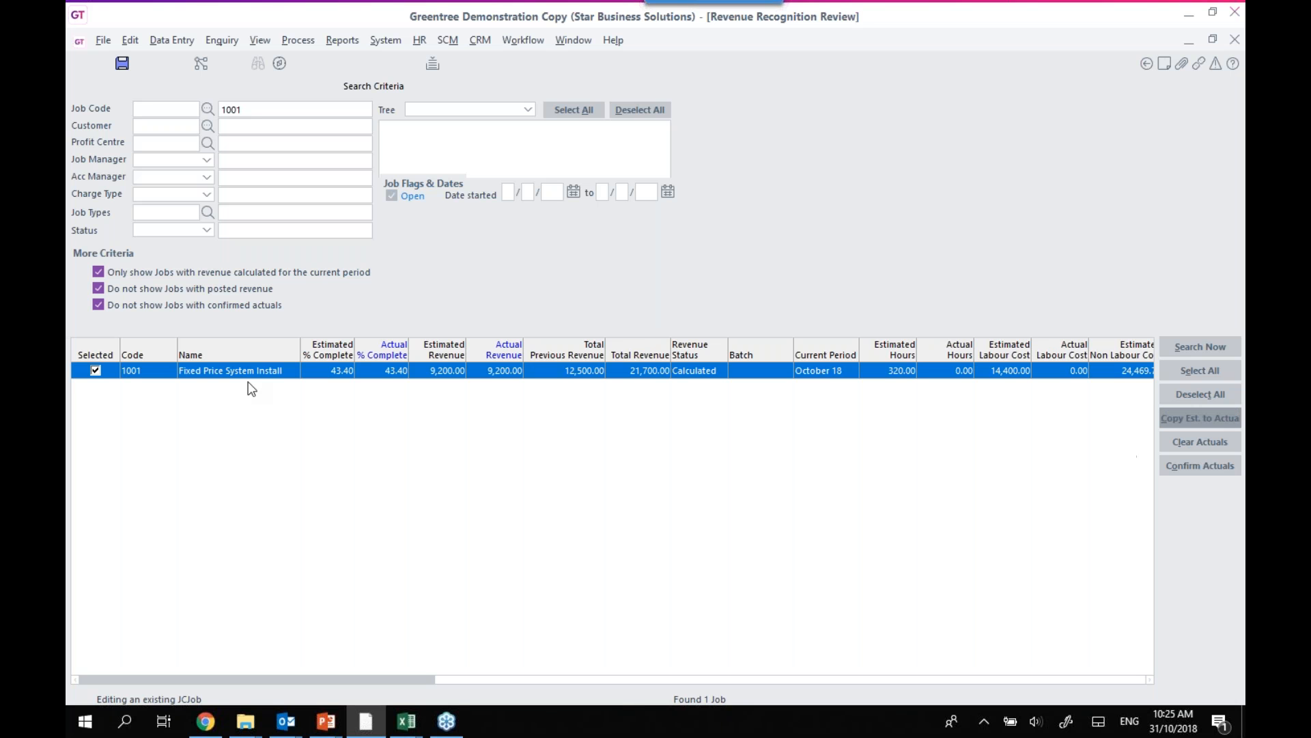
{"action": "left_click", "coordinate": [384, 374]}
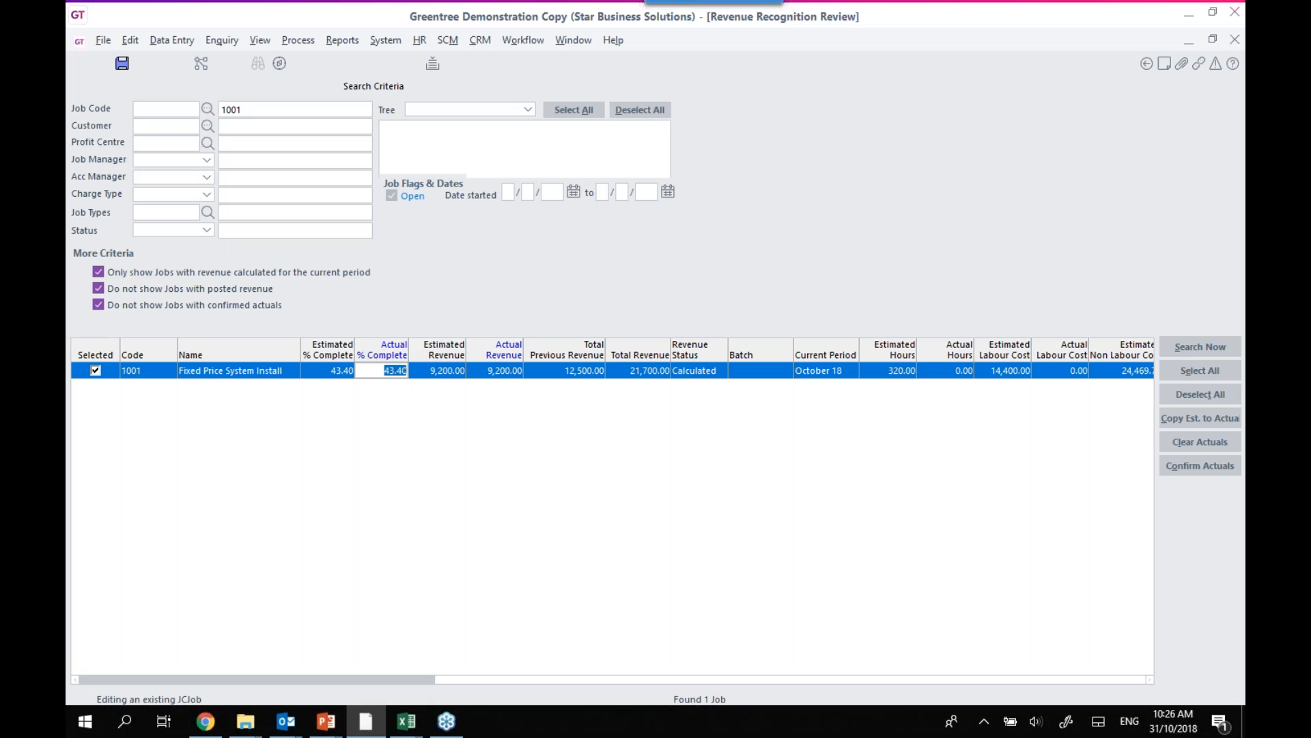
{"action": "type", "text": "50"}
{"action": "key", "text": "Tab"}
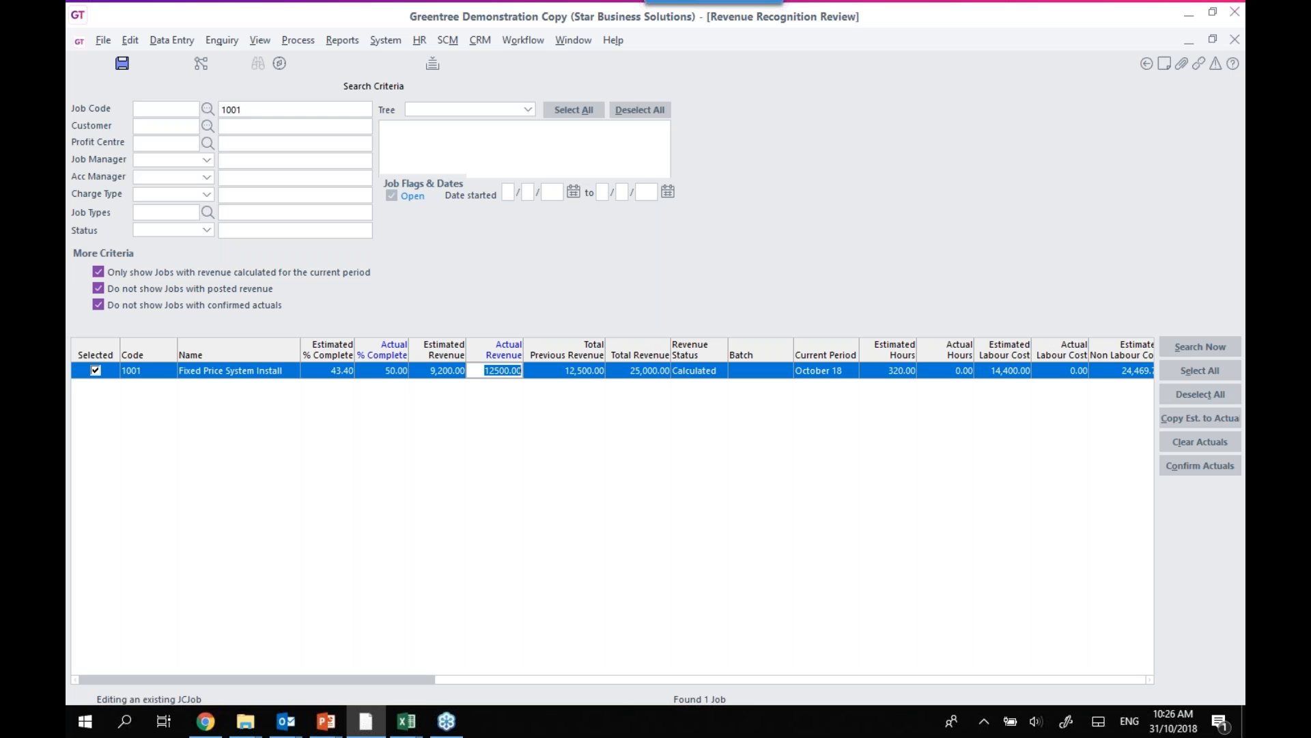
Step: Confirm job 1001's actuals, post its confirmed revenue and close the posting and review windows
{"action": "left_click", "coordinate": [1203, 465]}
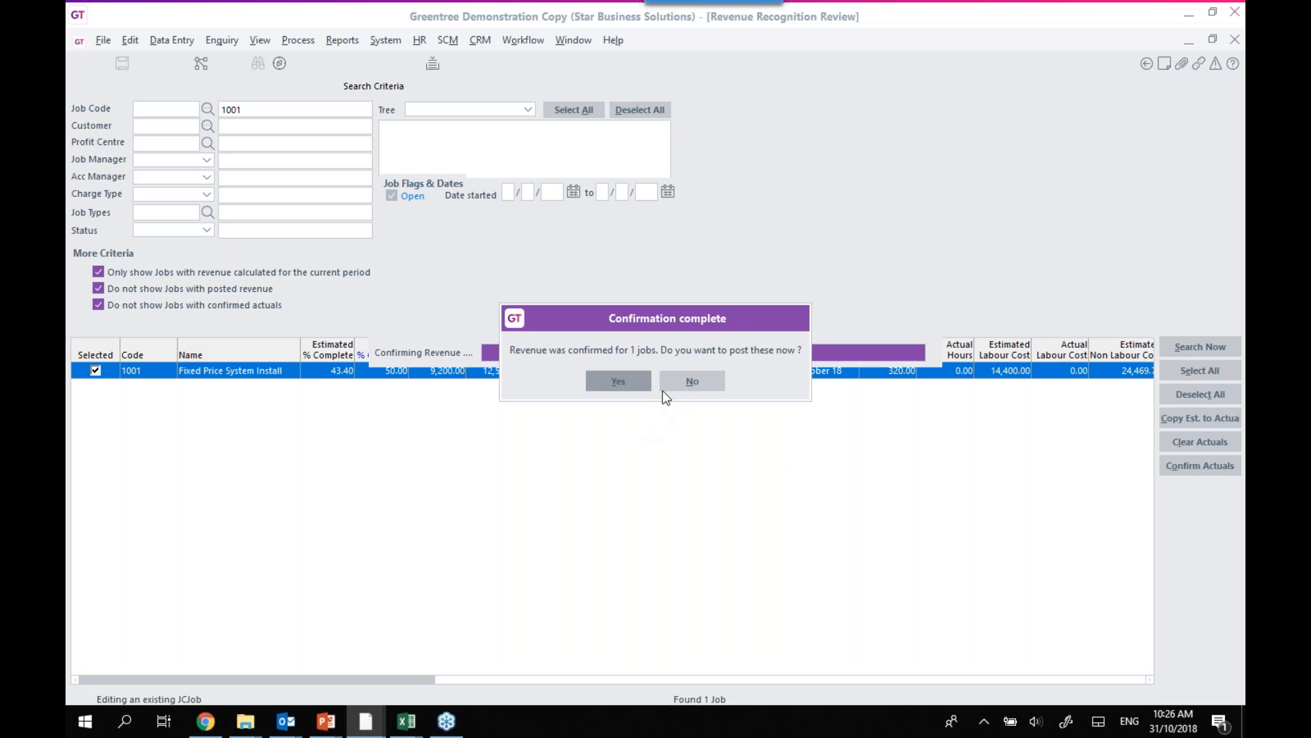
{"action": "left_click", "coordinate": [614, 382]}
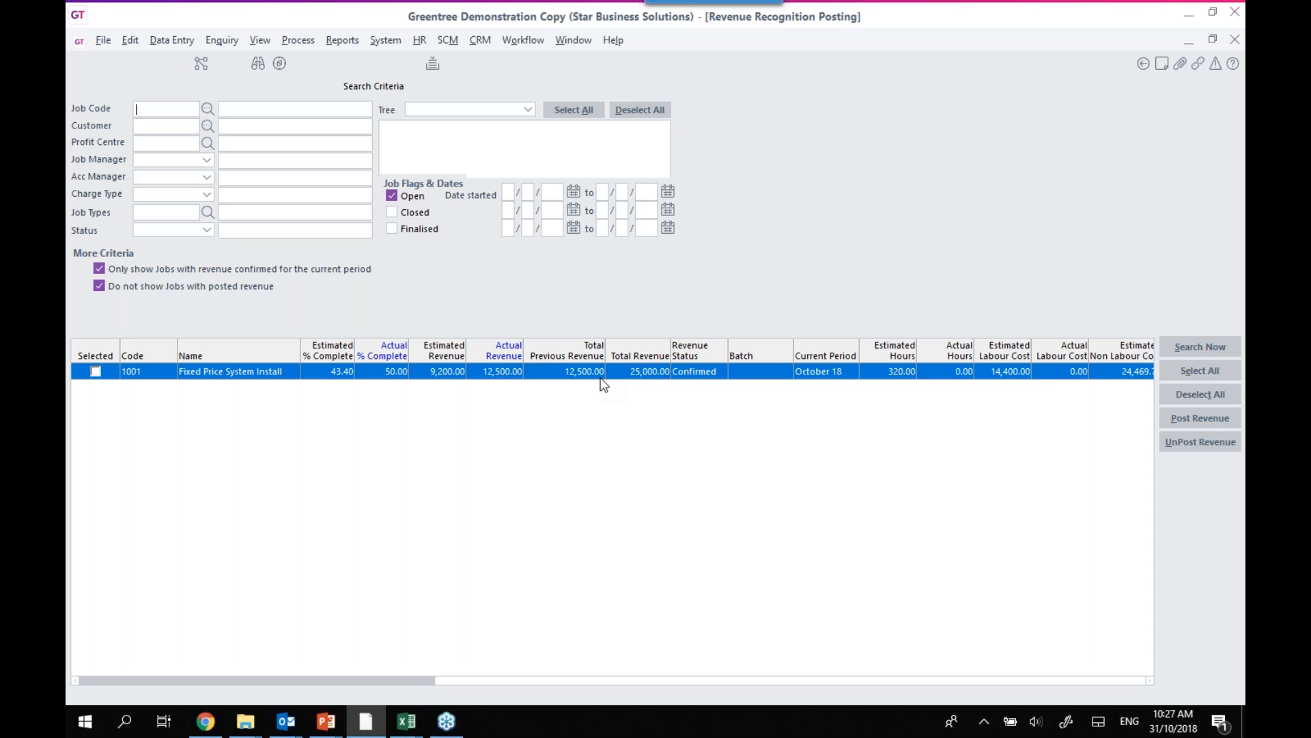
{"action": "left_click", "coordinate": [1179, 371]}
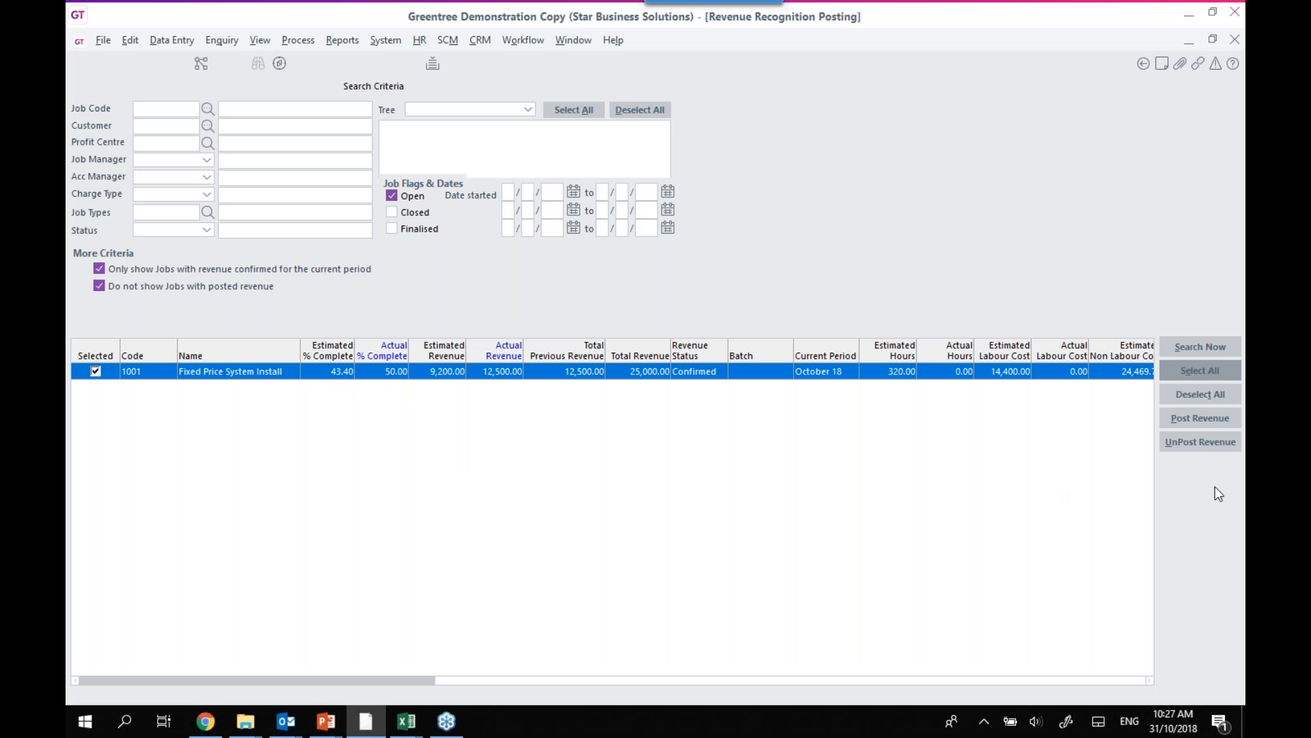
{"action": "left_click", "coordinate": [1194, 419]}
{"action": "left_click", "coordinate": [642, 381]}
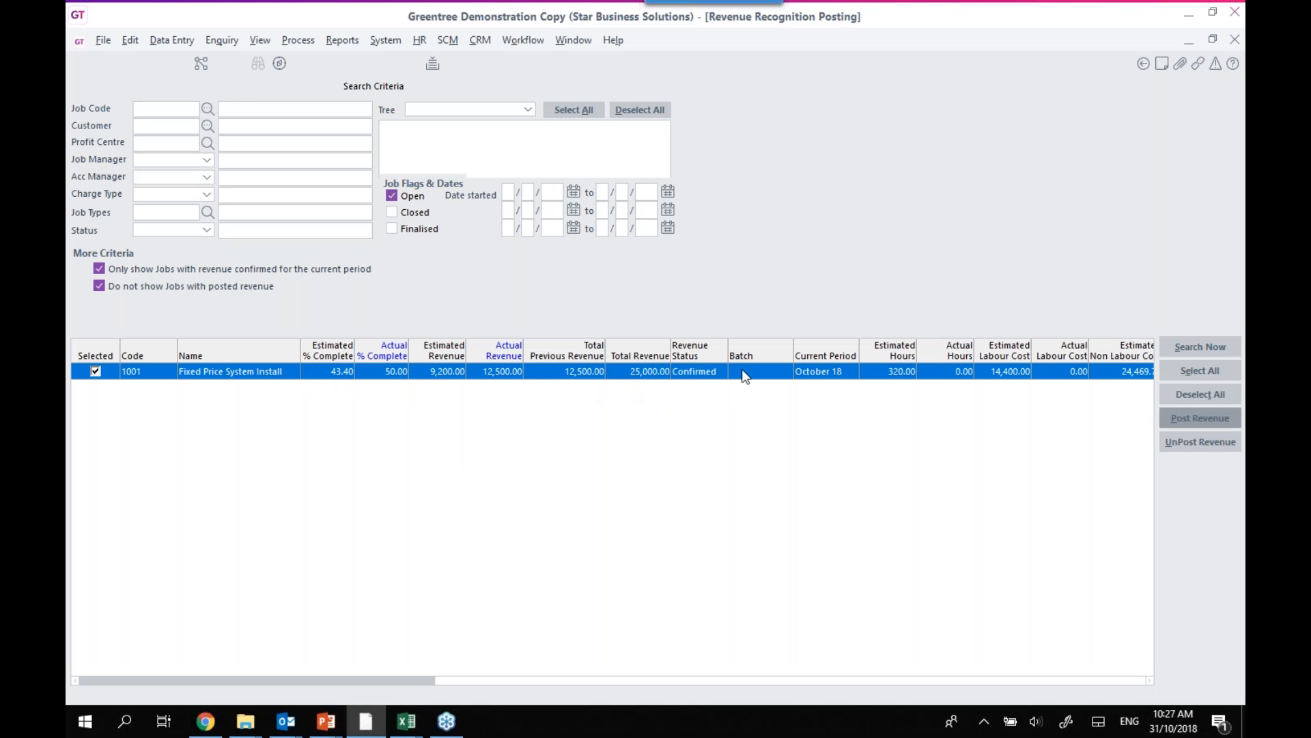
{"action": "left_click", "coordinate": [1235, 38]}
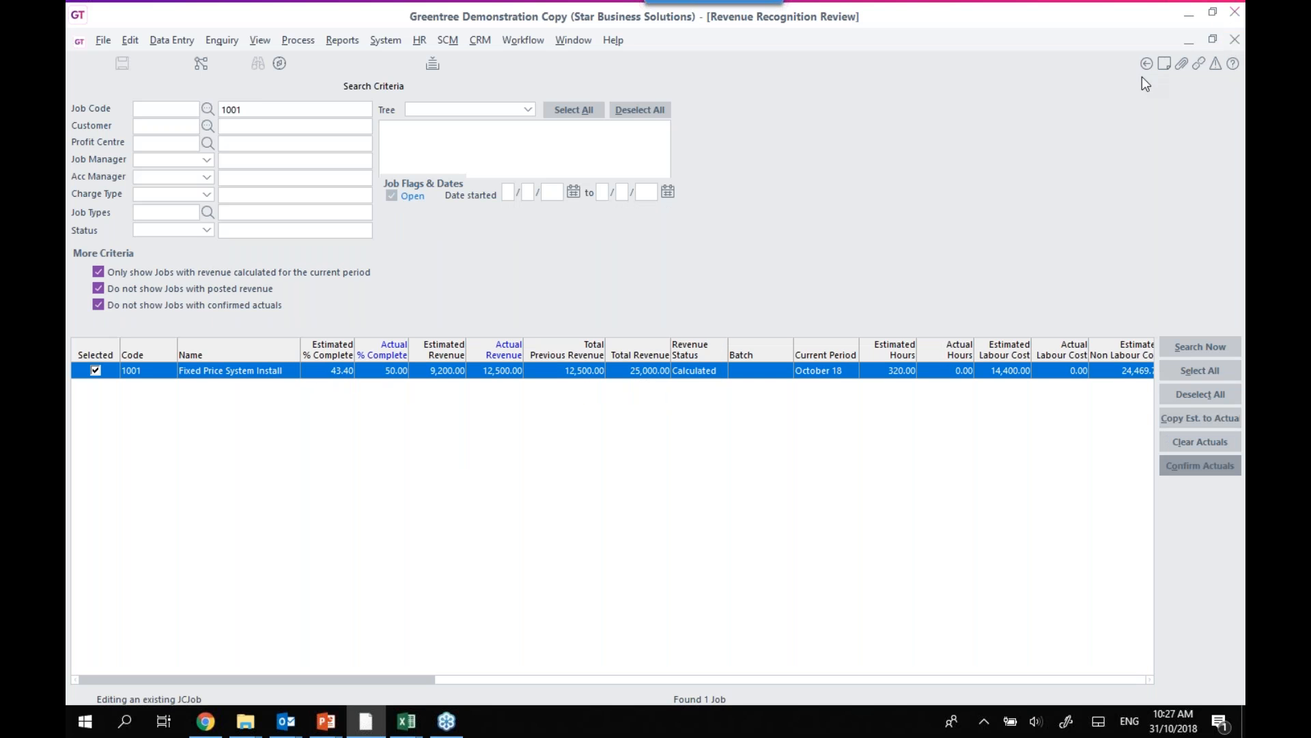
{"action": "left_click", "coordinate": [1236, 39]}
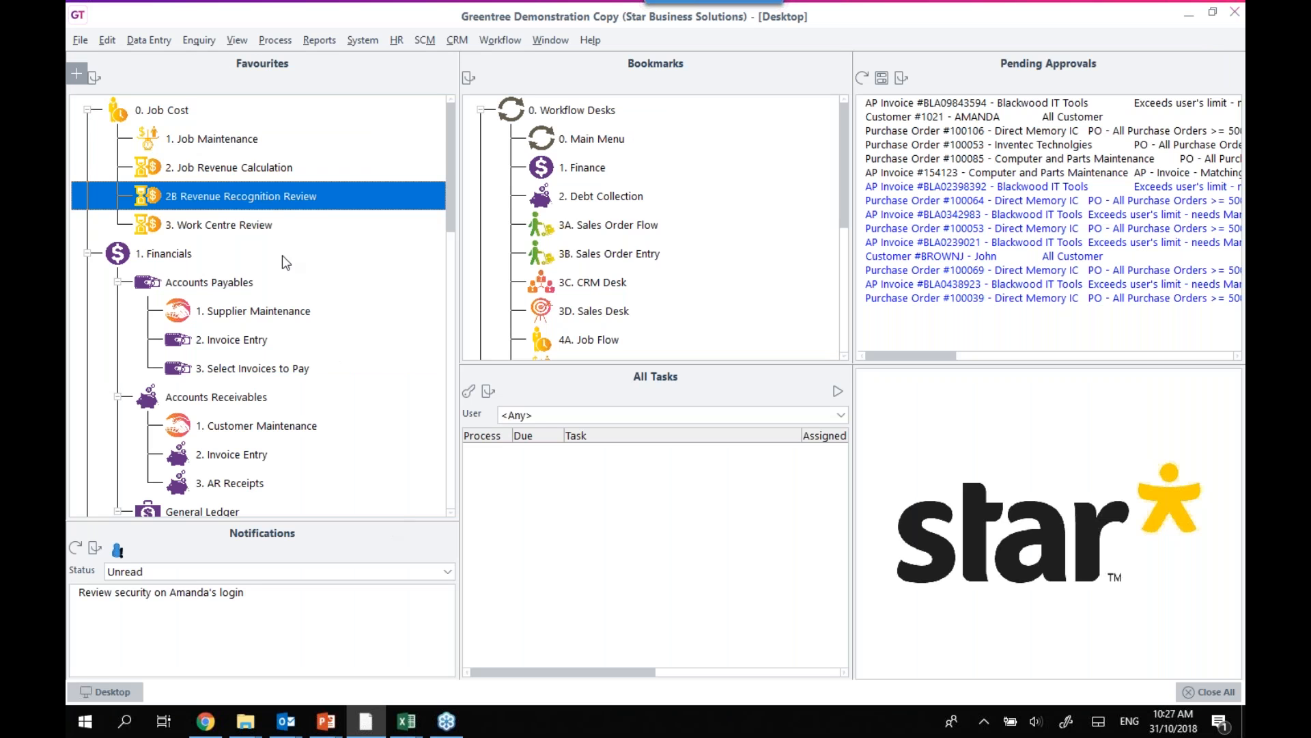
Step: Reopen job 1001 in Job Maintenance, load its revenue through October 2018/2019 and examine the October 18 entry in a wider window
{"action": "double_click", "coordinate": [235, 137]}
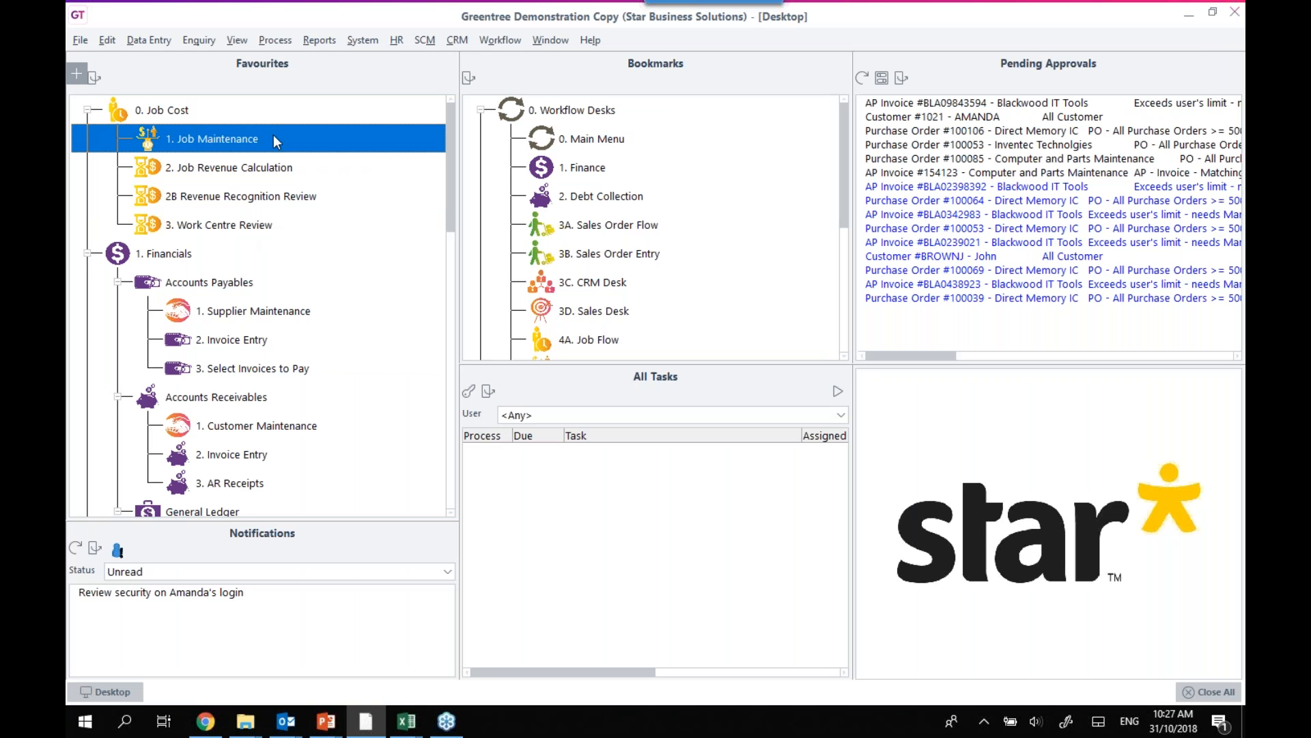
{"action": "type", "text": "1001"}
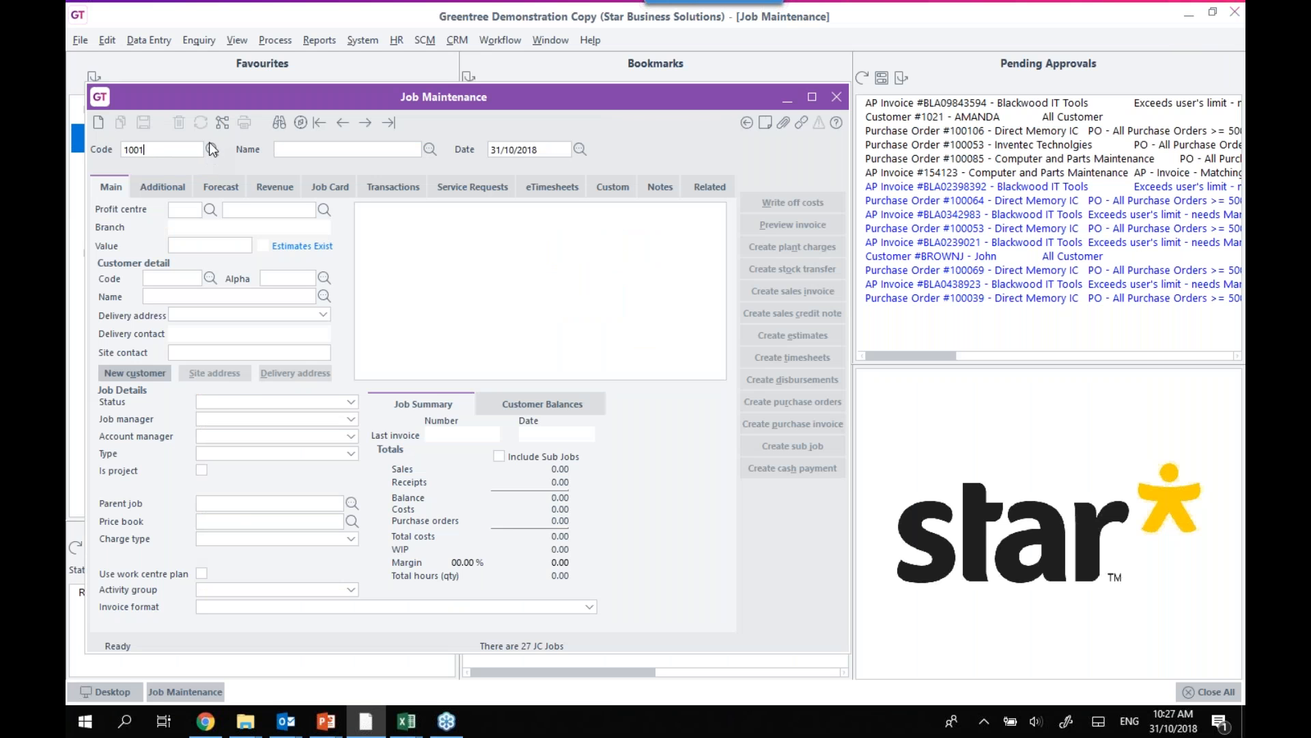
{"action": "key", "text": "Return"}
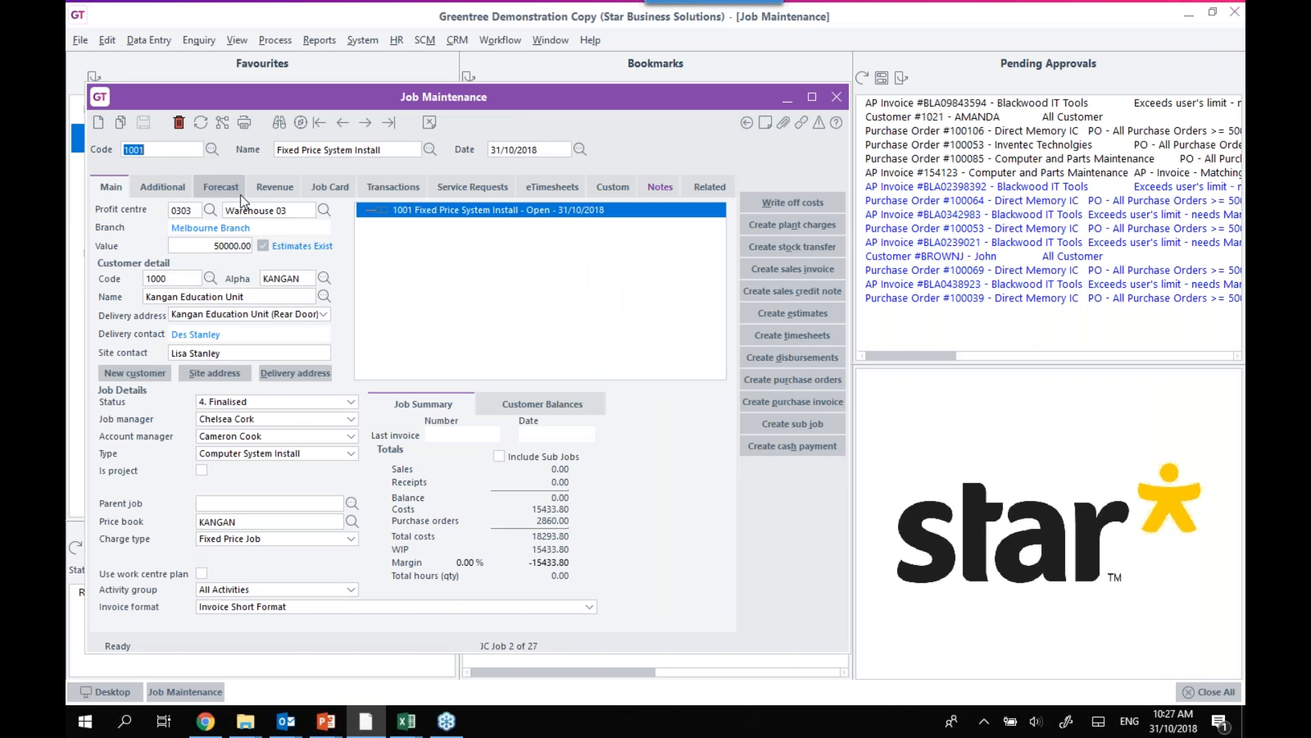
{"action": "left_click", "coordinate": [266, 188]}
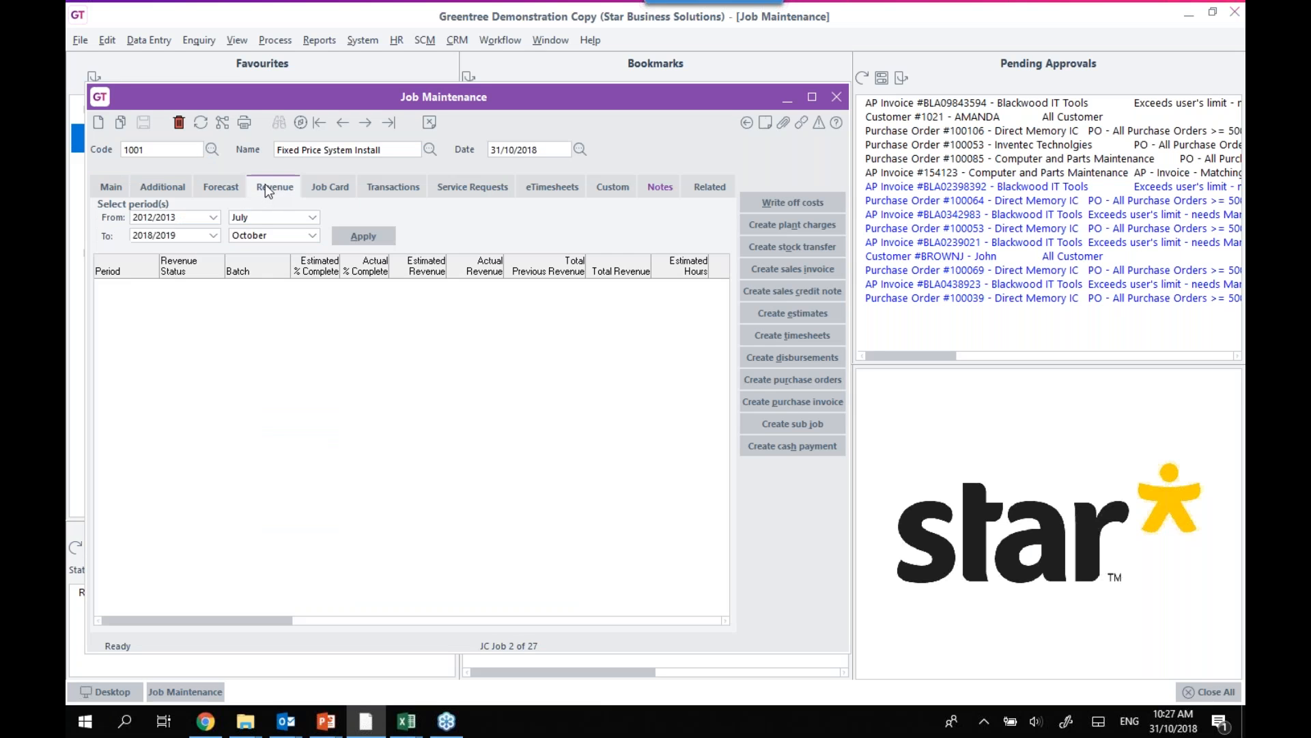
{"action": "left_click", "coordinate": [352, 239]}
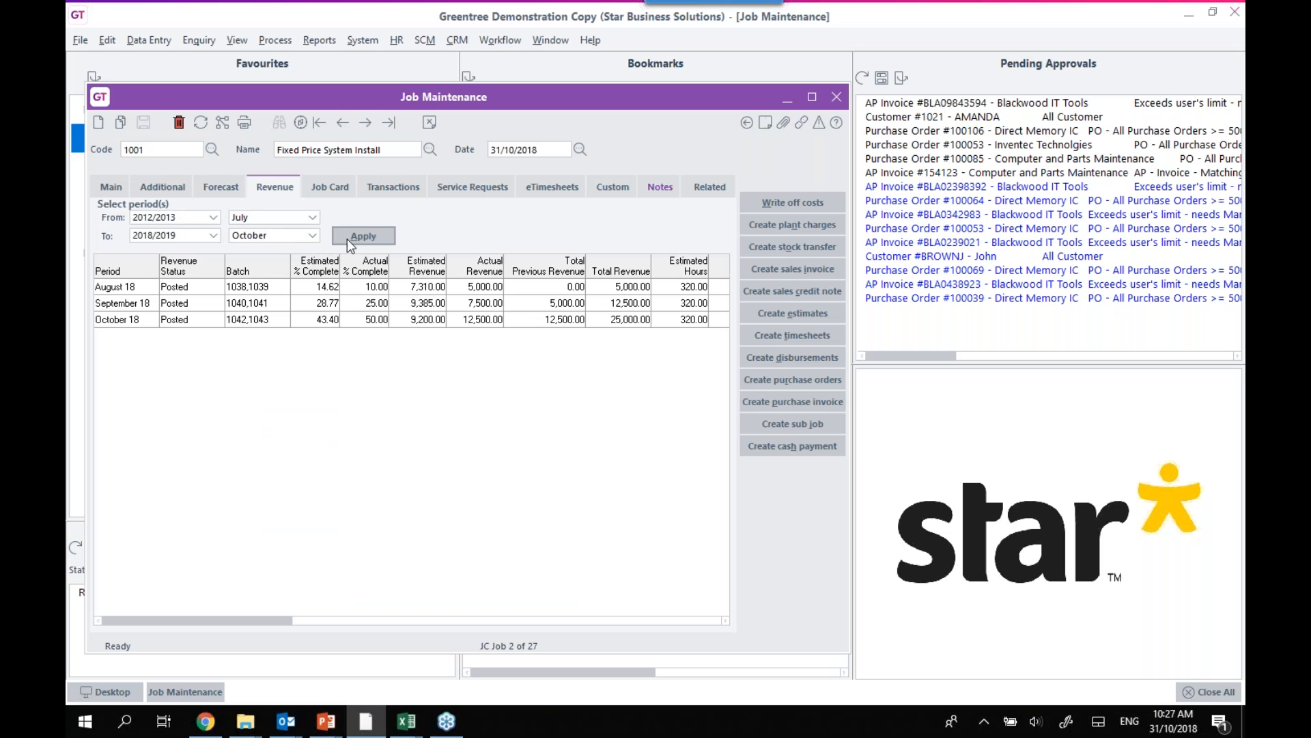
{"action": "left_click", "coordinate": [327, 321]}
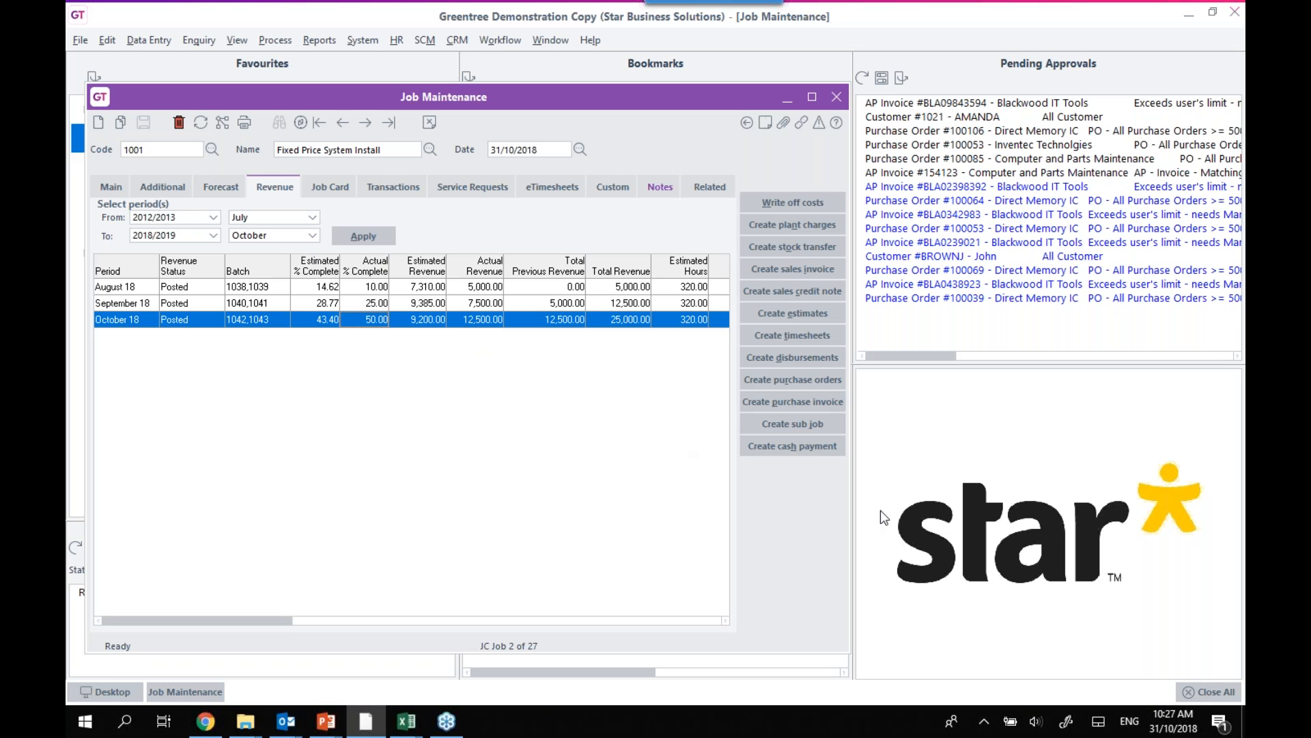
{"action": "left_click_drag", "start_coordinate": [849, 519], "coordinate": [1132, 519]}
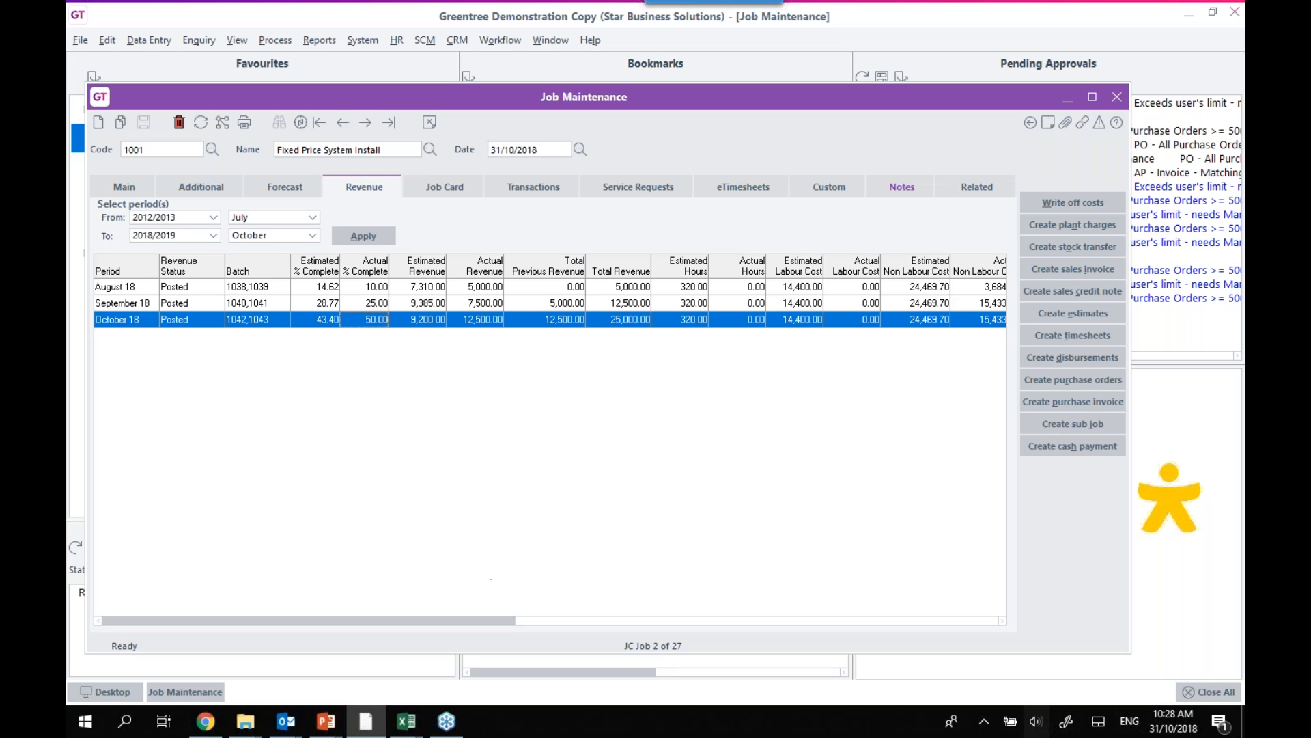
{"action": "key", "text": "alt+Tab"}
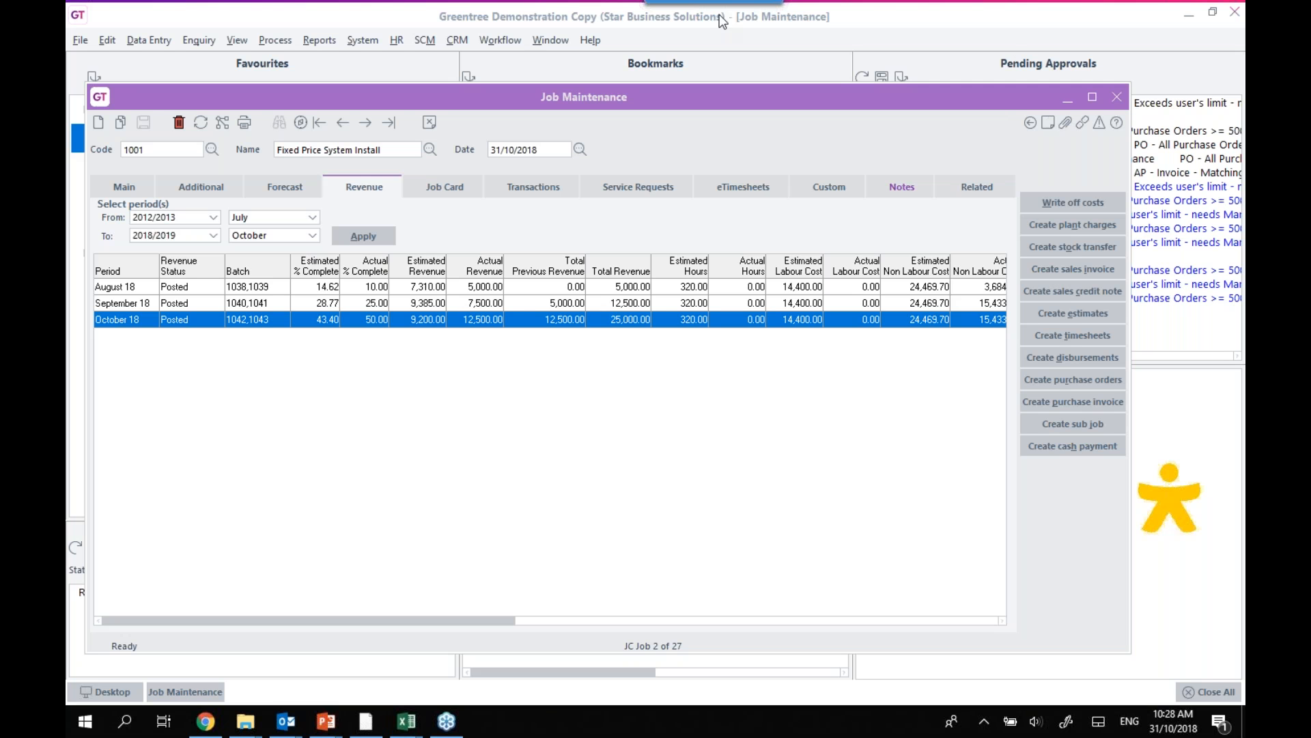
Step: Review job 1001's revenue forecast, refresh the record, examine the November 18 to February 19 amounts and return to the main details
{"action": "left_click", "coordinate": [286, 188]}
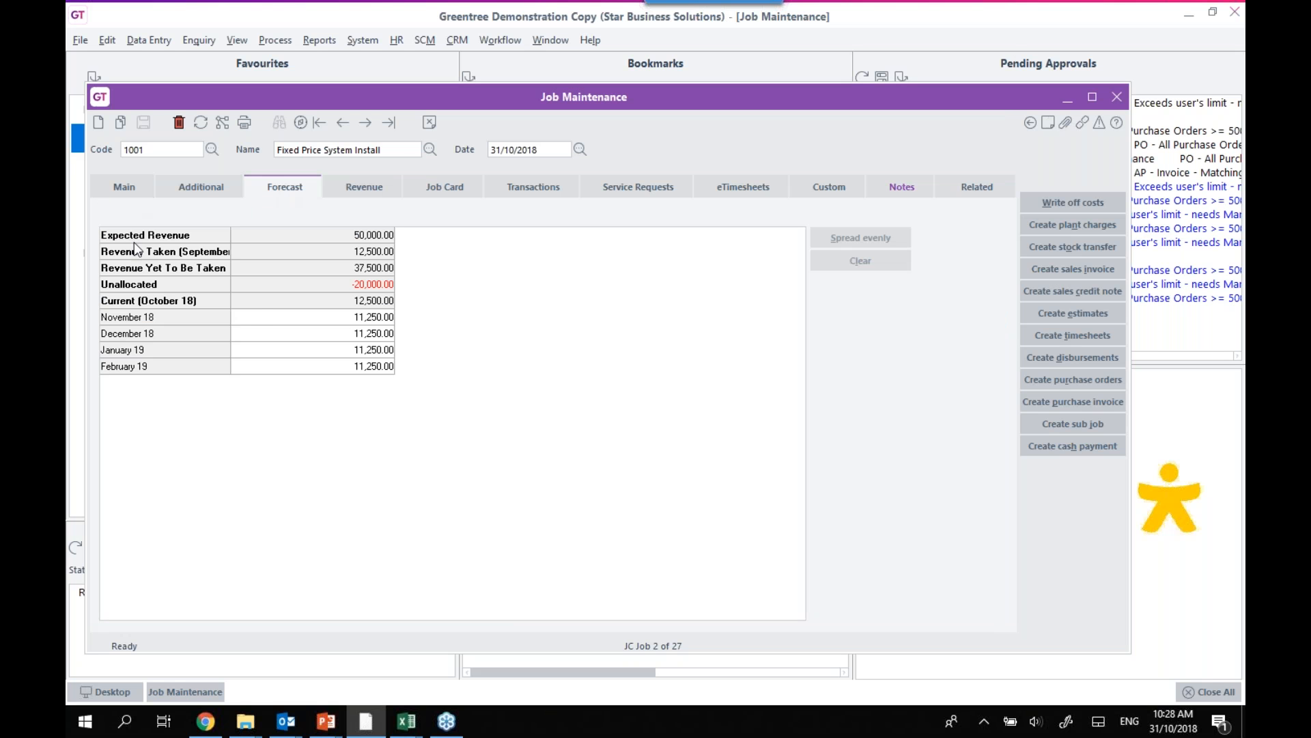
{"action": "left_click", "coordinate": [333, 238]}
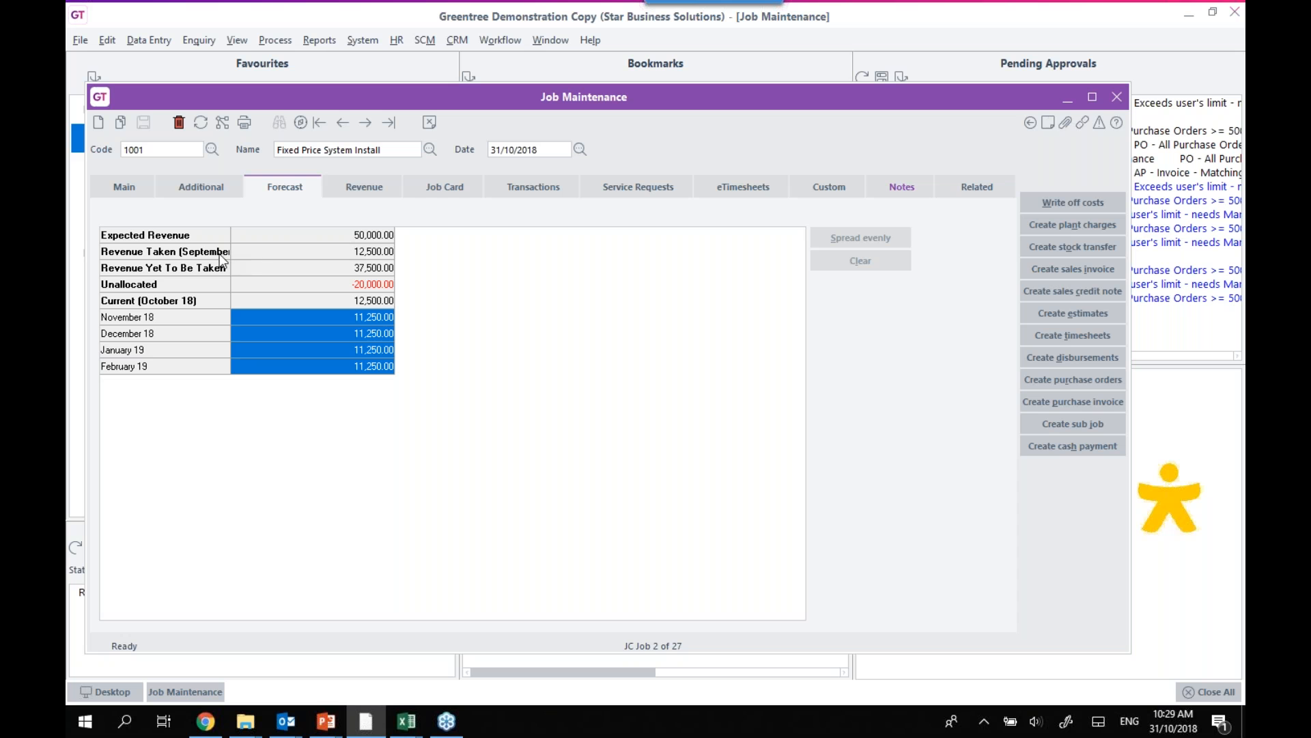
{"action": "left_click", "coordinate": [200, 124]}
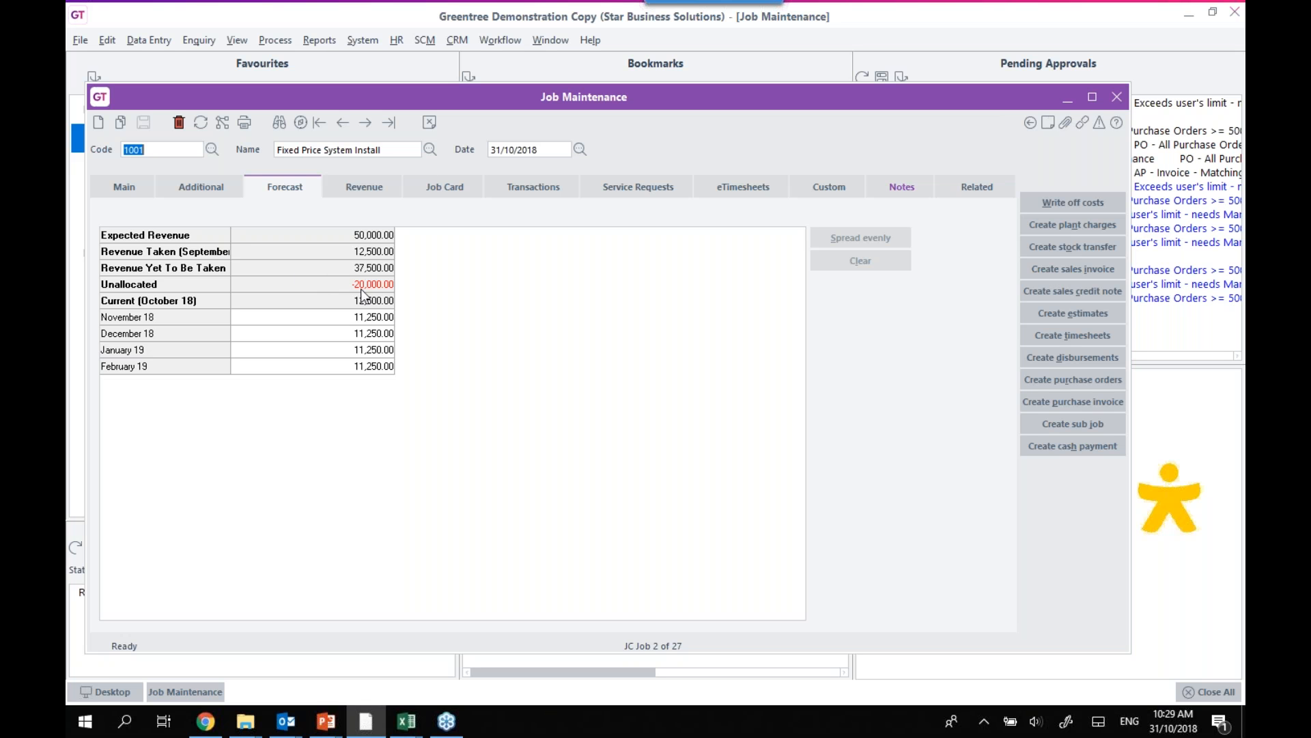
{"action": "left_click", "coordinate": [343, 300]}
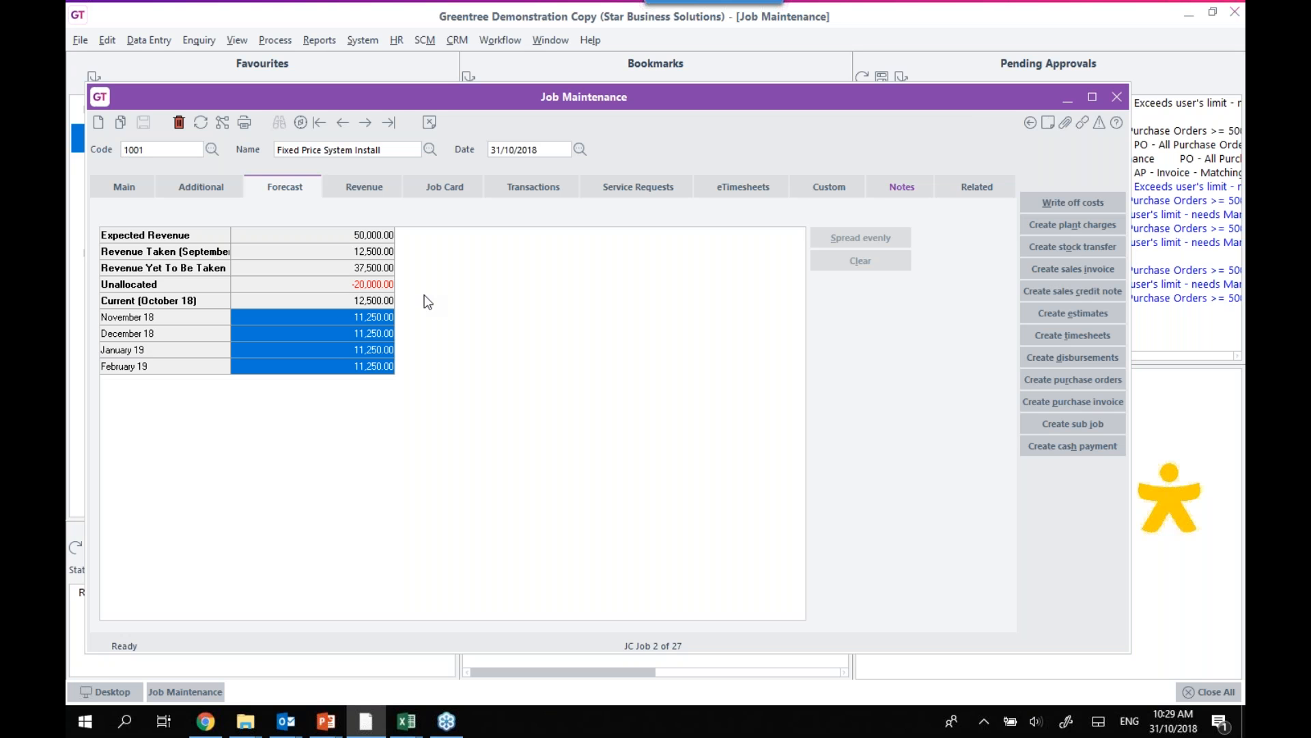
{"action": "left_click", "coordinate": [348, 318]}
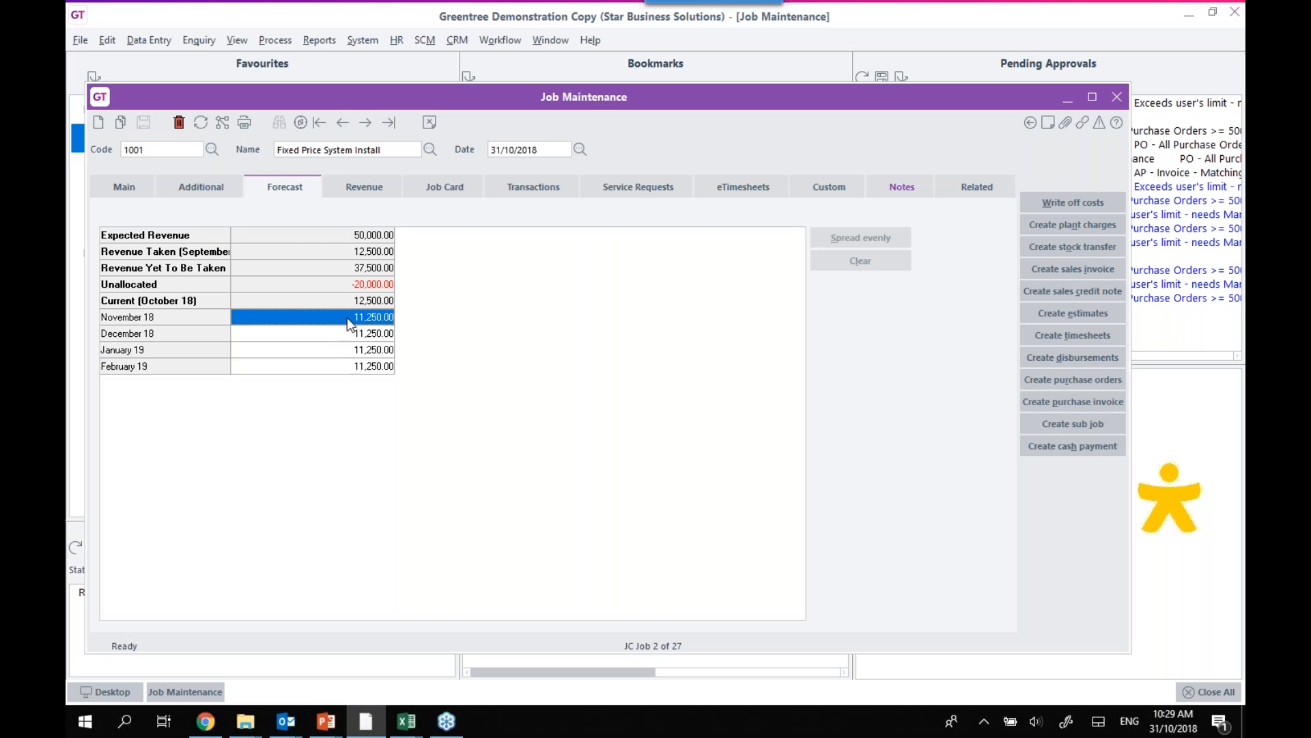
{"action": "left_click", "coordinate": [339, 334]}
{"action": "left_click", "coordinate": [362, 352]}
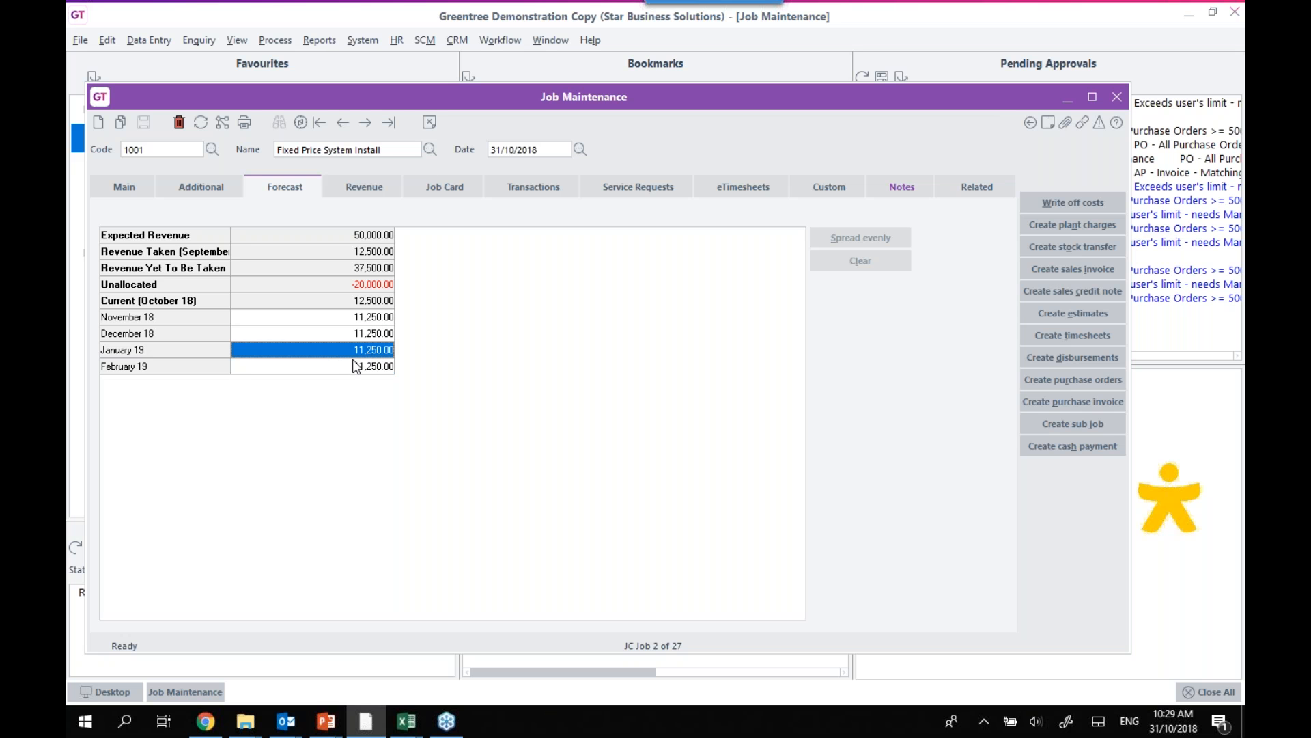
{"action": "left_click", "coordinate": [358, 368]}
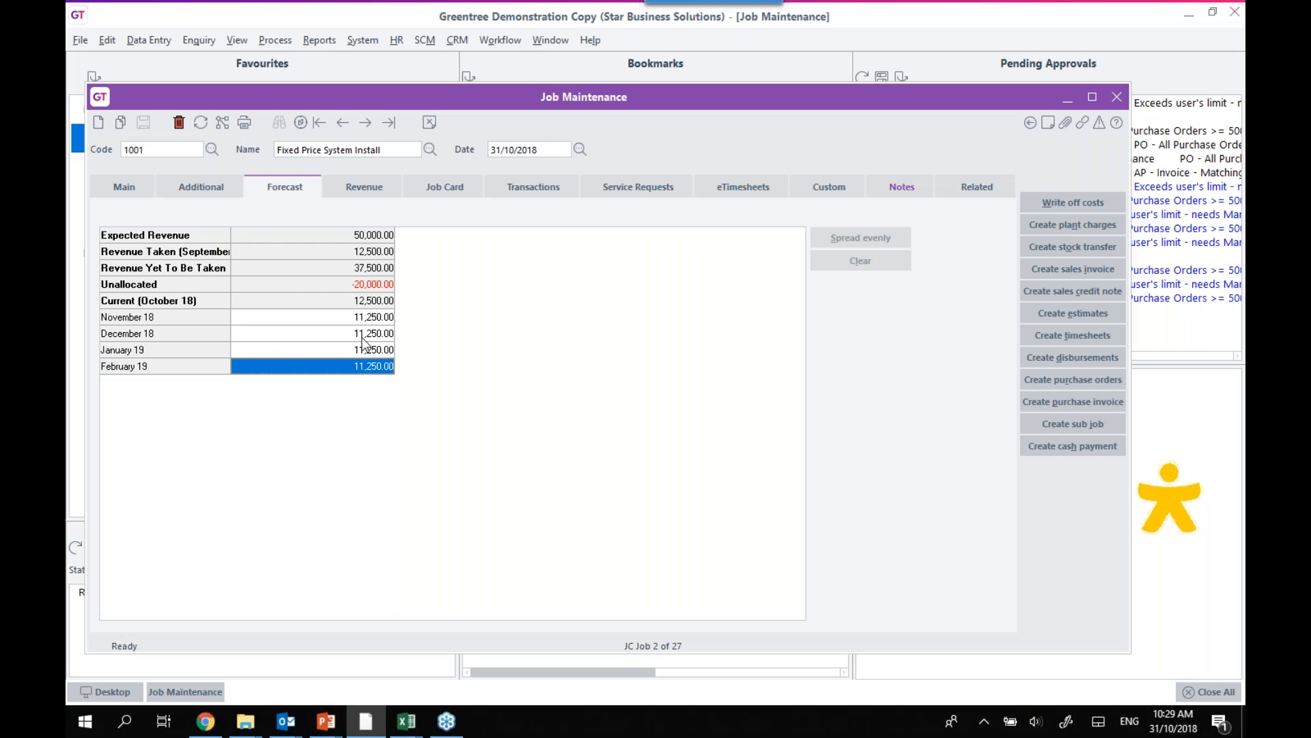
{"action": "left_click", "coordinate": [126, 192]}
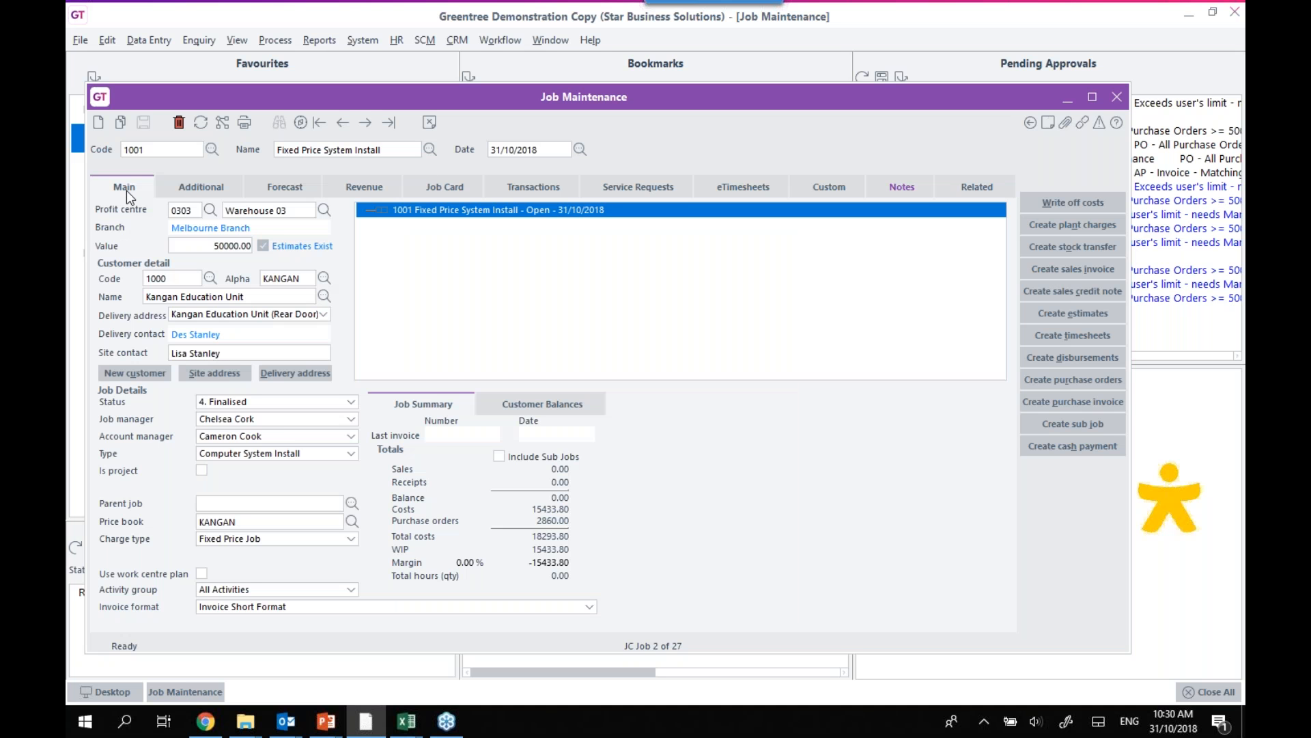